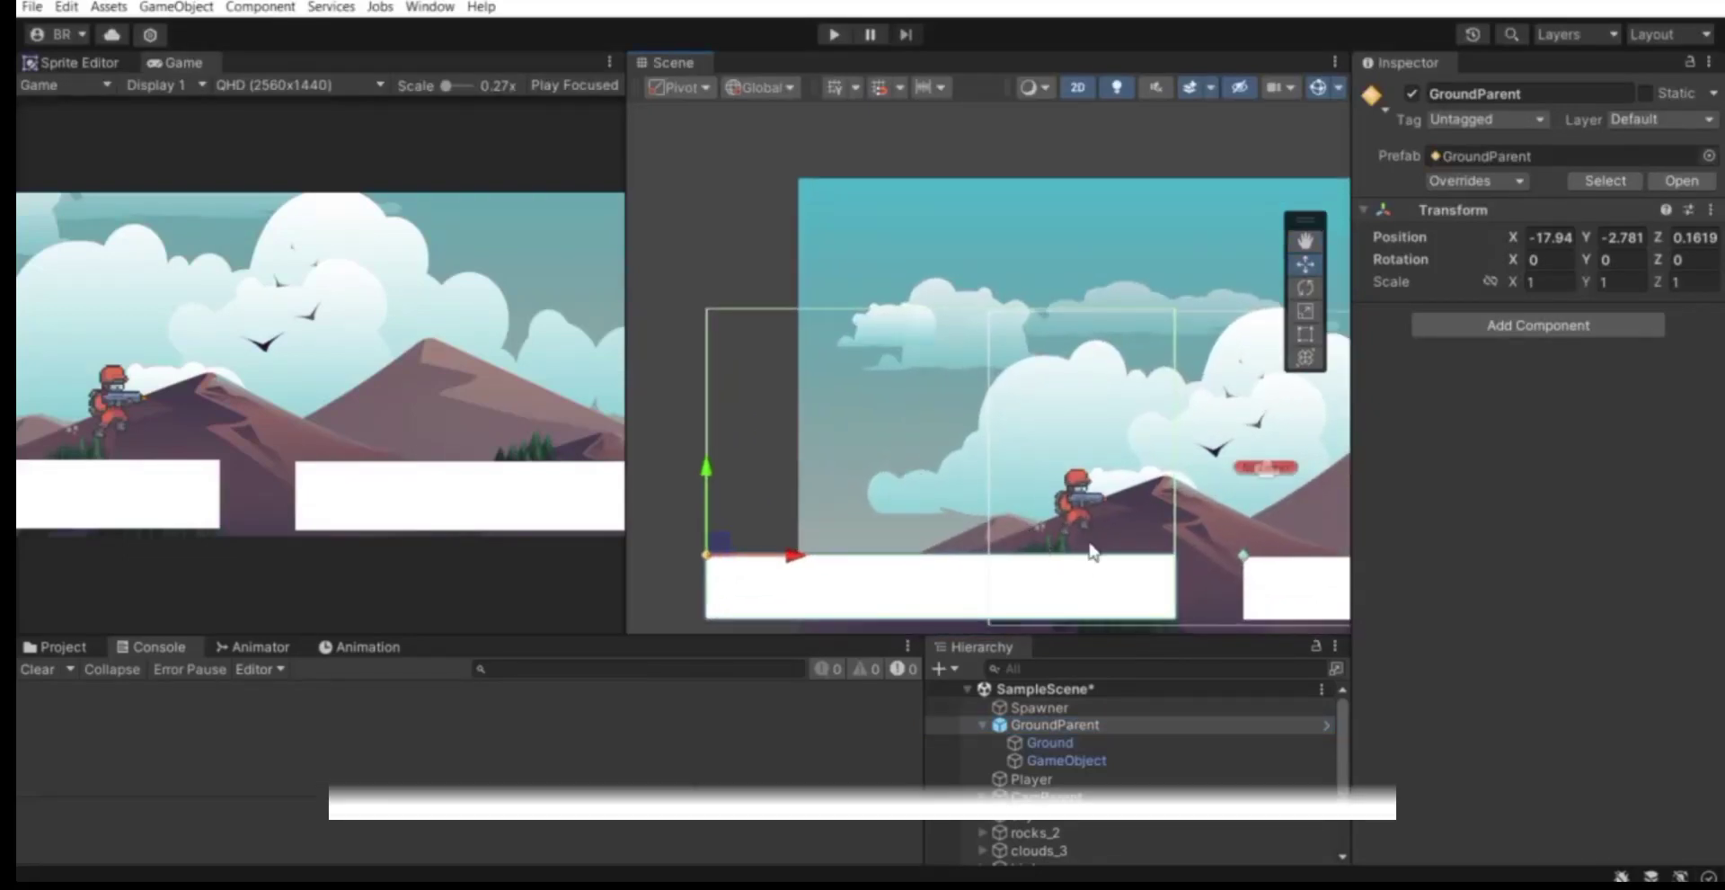
Expand GroundParent in the Hierarchy and select its Ground child.
{"action": "scroll", "coordinate": [1092, 562], "scroll_direction": "down", "scroll_amount": 1}
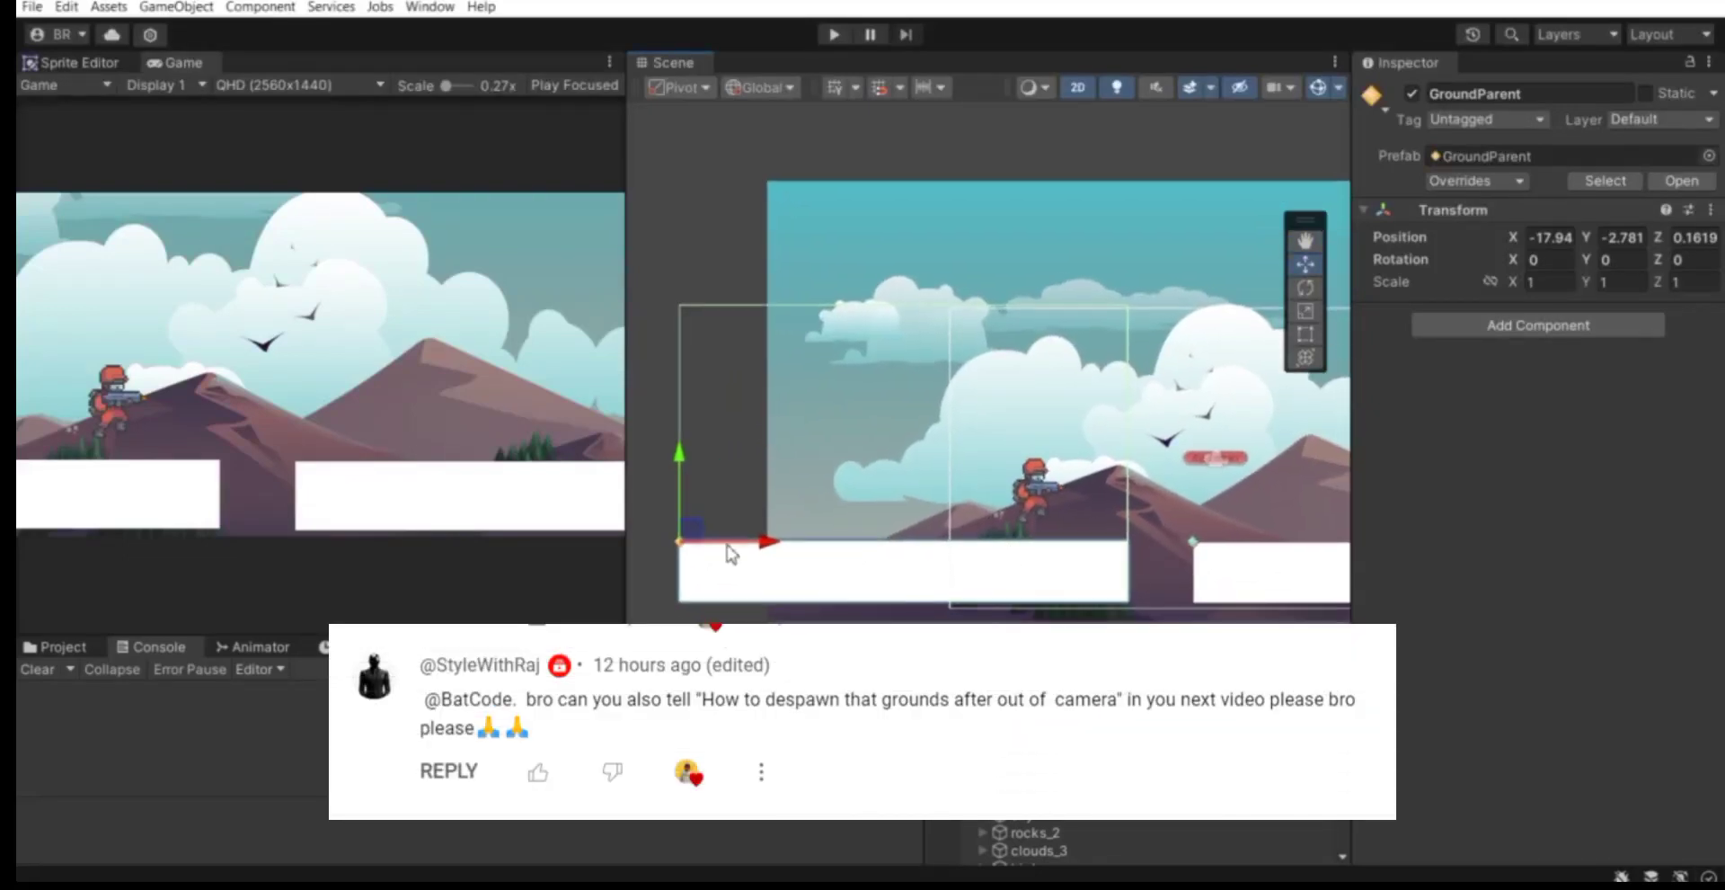
{"action": "scroll", "coordinate": [726, 543], "scroll_direction": "down", "scroll_amount": 1}
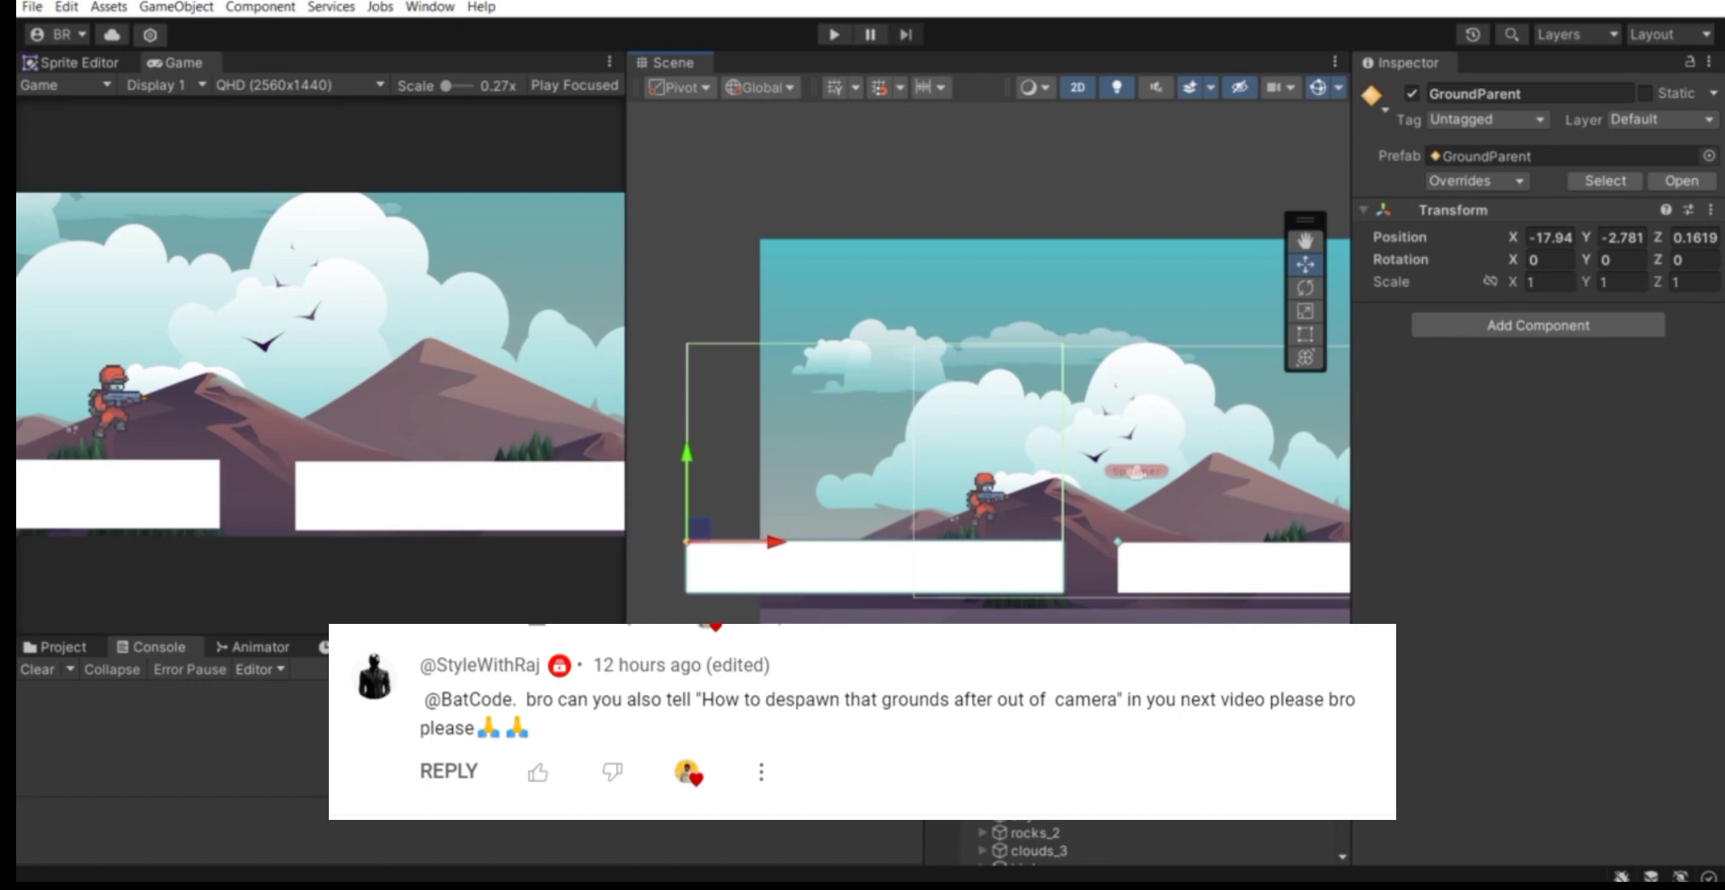
{"action": "scroll", "coordinate": [1078, 841], "scroll_direction": "down", "scroll_amount": 3}
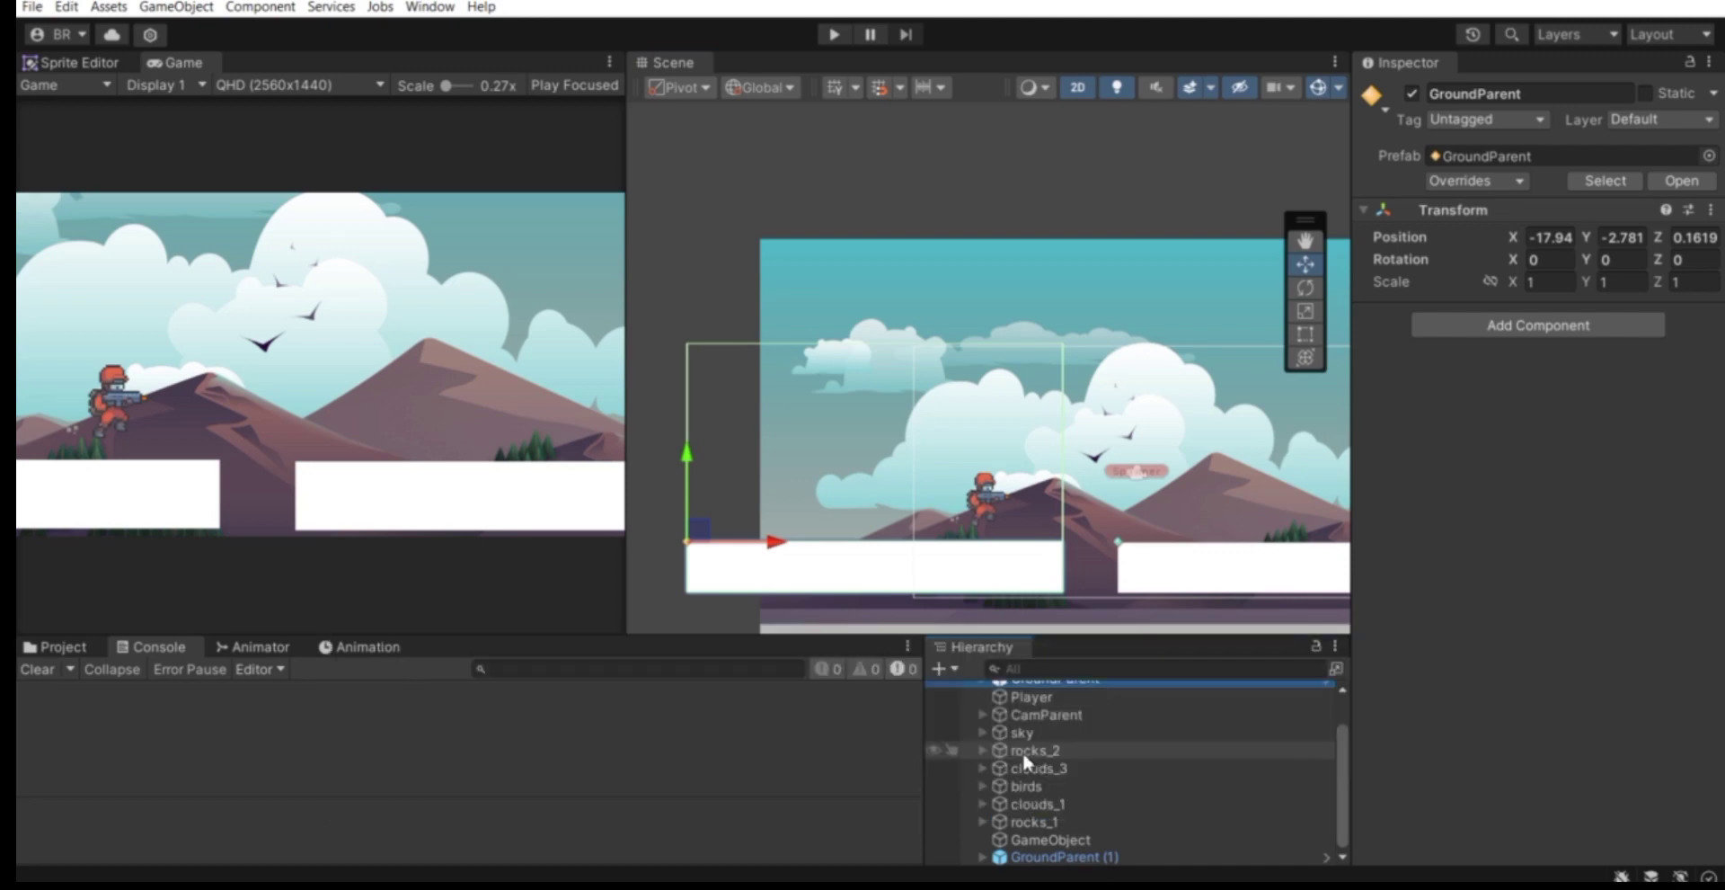
{"action": "scroll", "coordinate": [1025, 755], "scroll_direction": "up", "scroll_amount": 5}
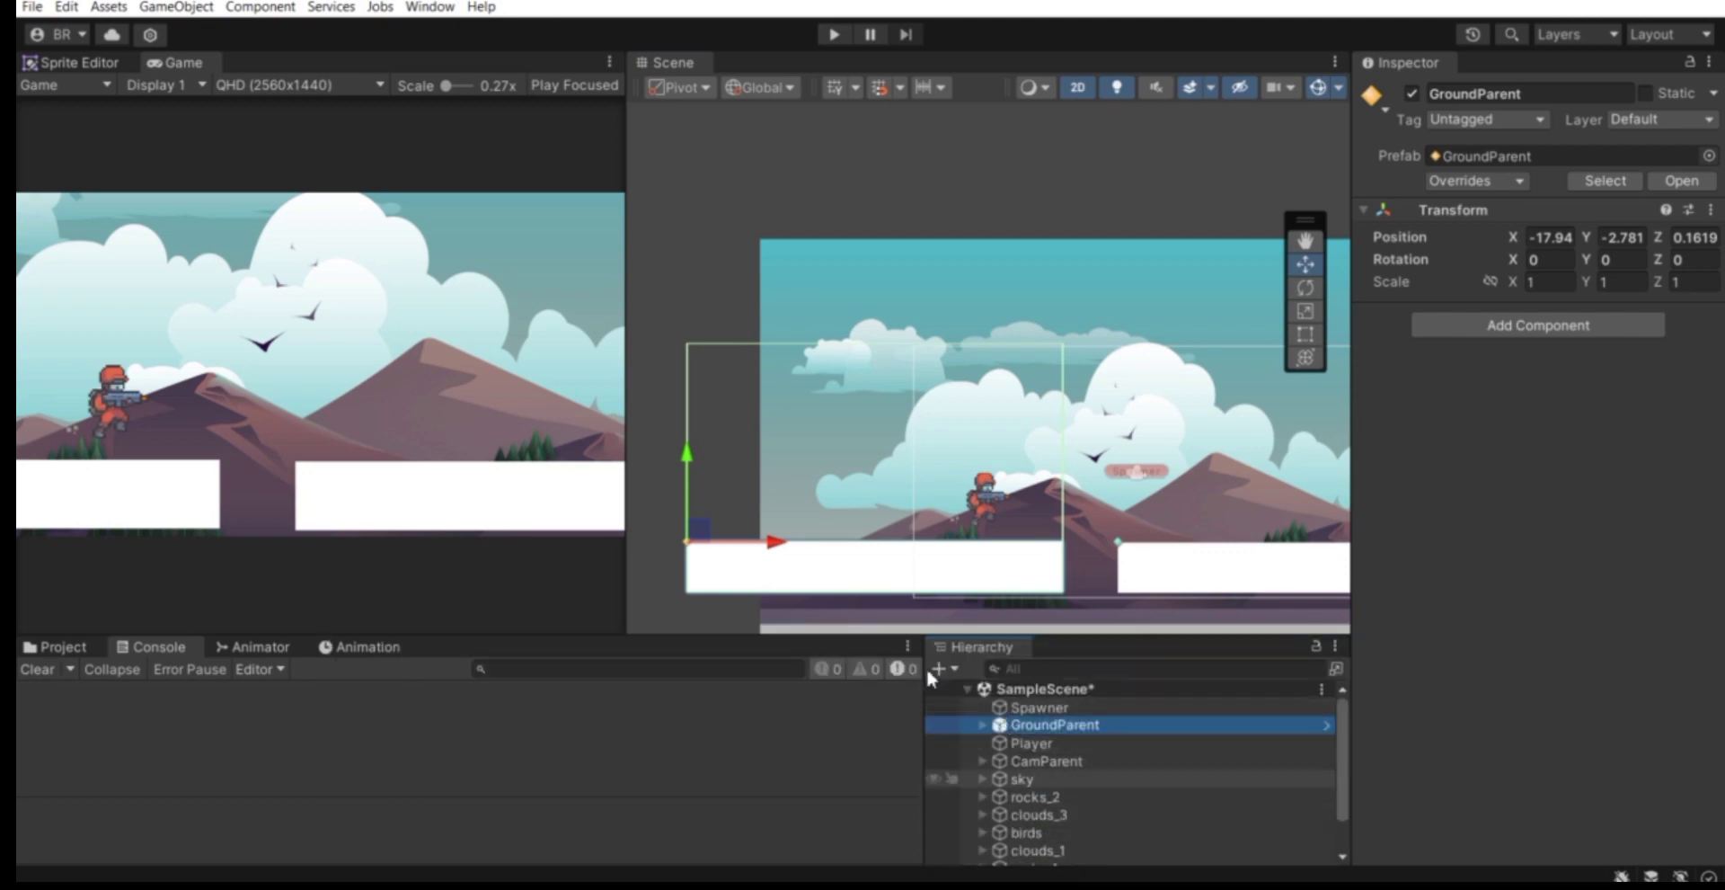
{"action": "scroll", "coordinate": [795, 414], "scroll_direction": "down", "scroll_amount": 1}
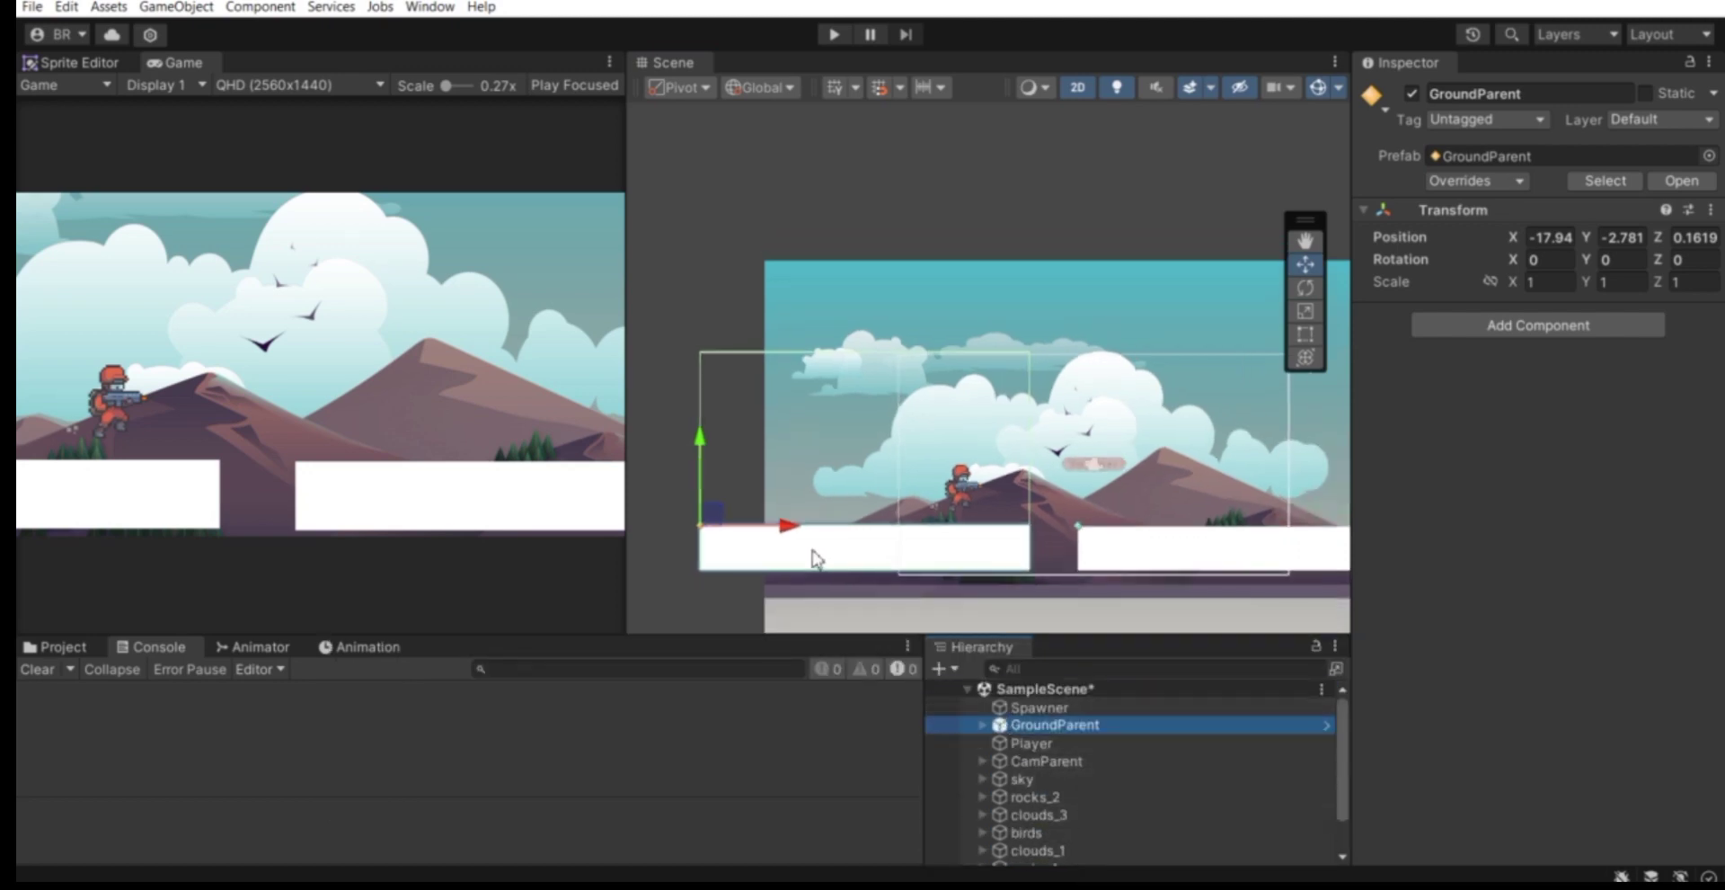
{"action": "left_click", "coordinate": [981, 725]}
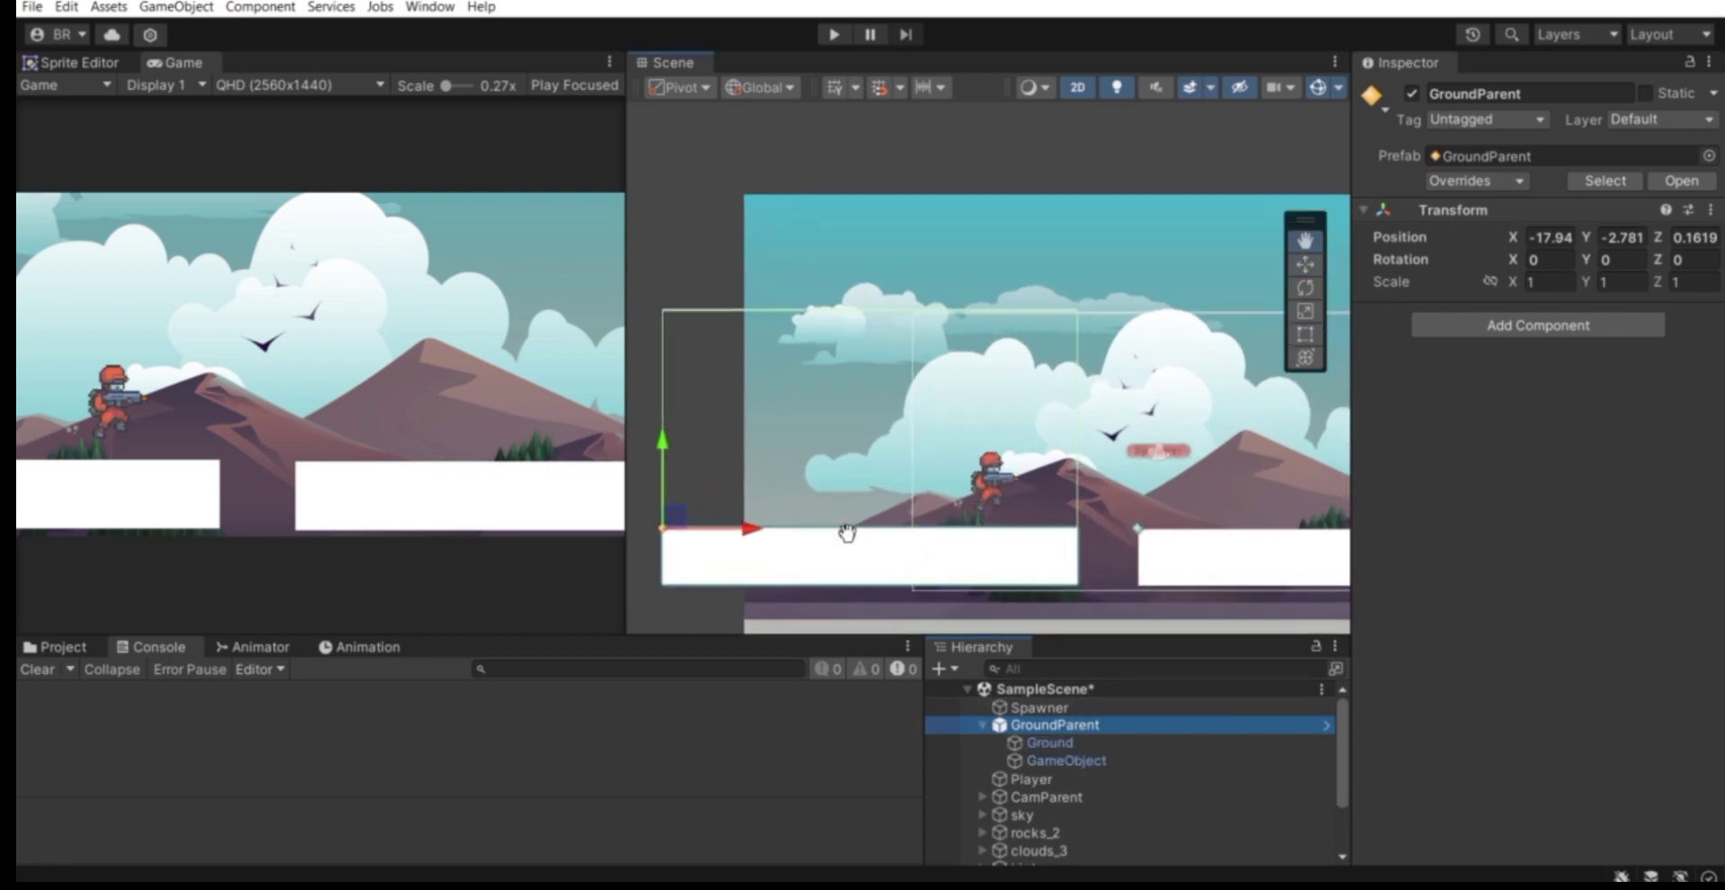
{"action": "scroll", "coordinate": [848, 531], "scroll_direction": "up", "scroll_amount": 2}
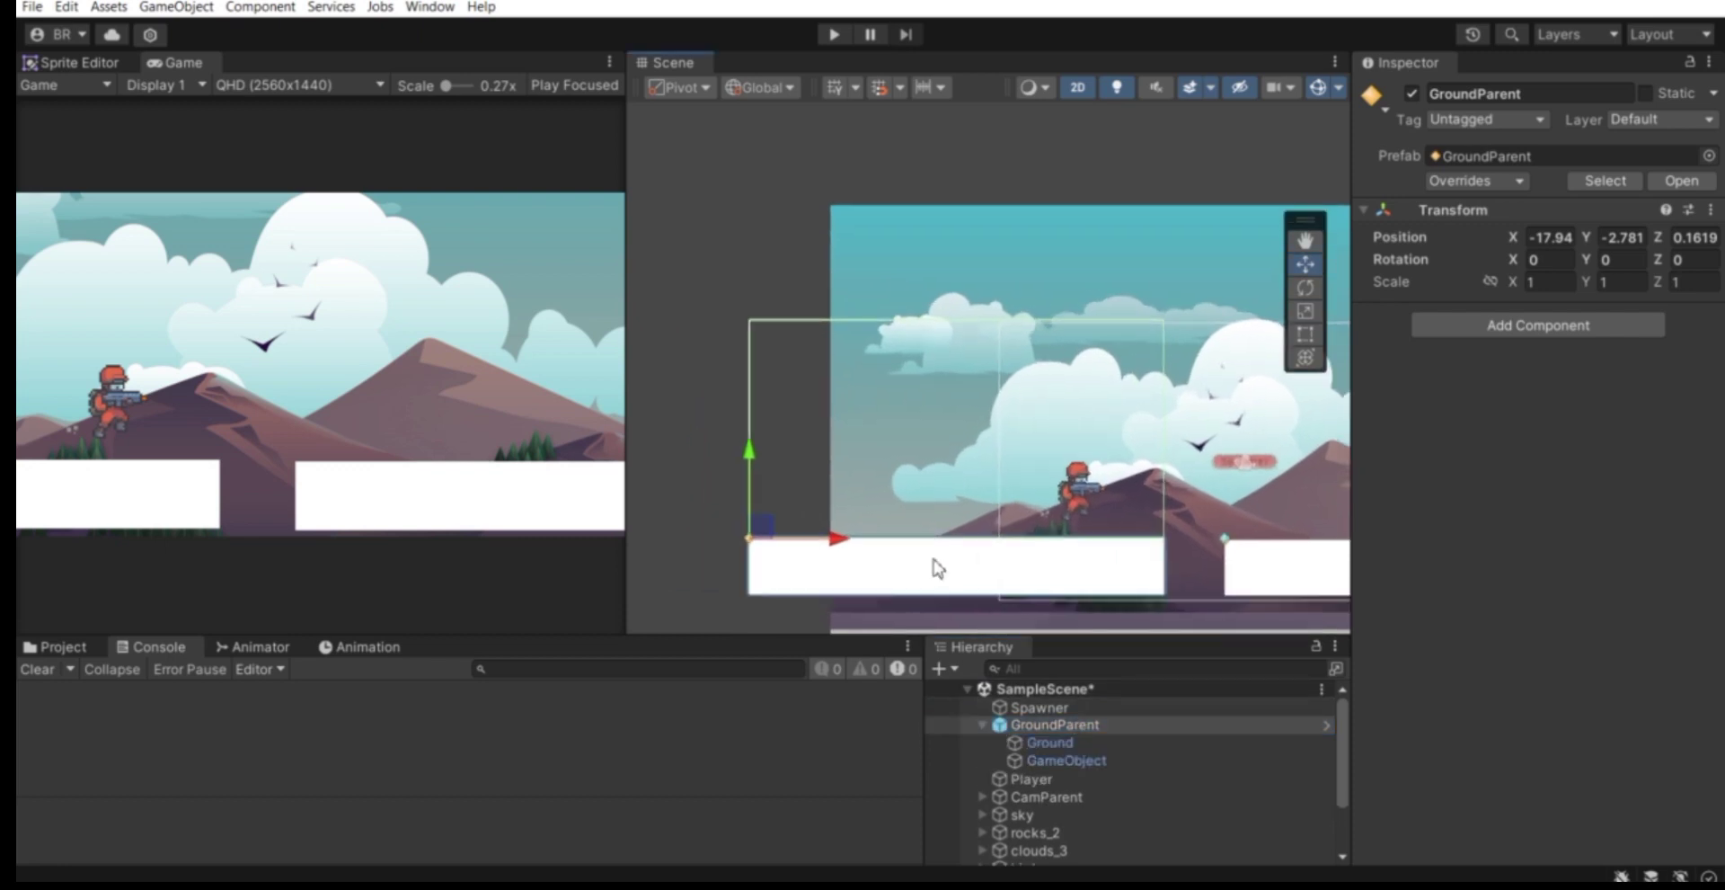
{"action": "left_click", "coordinate": [1039, 723]}
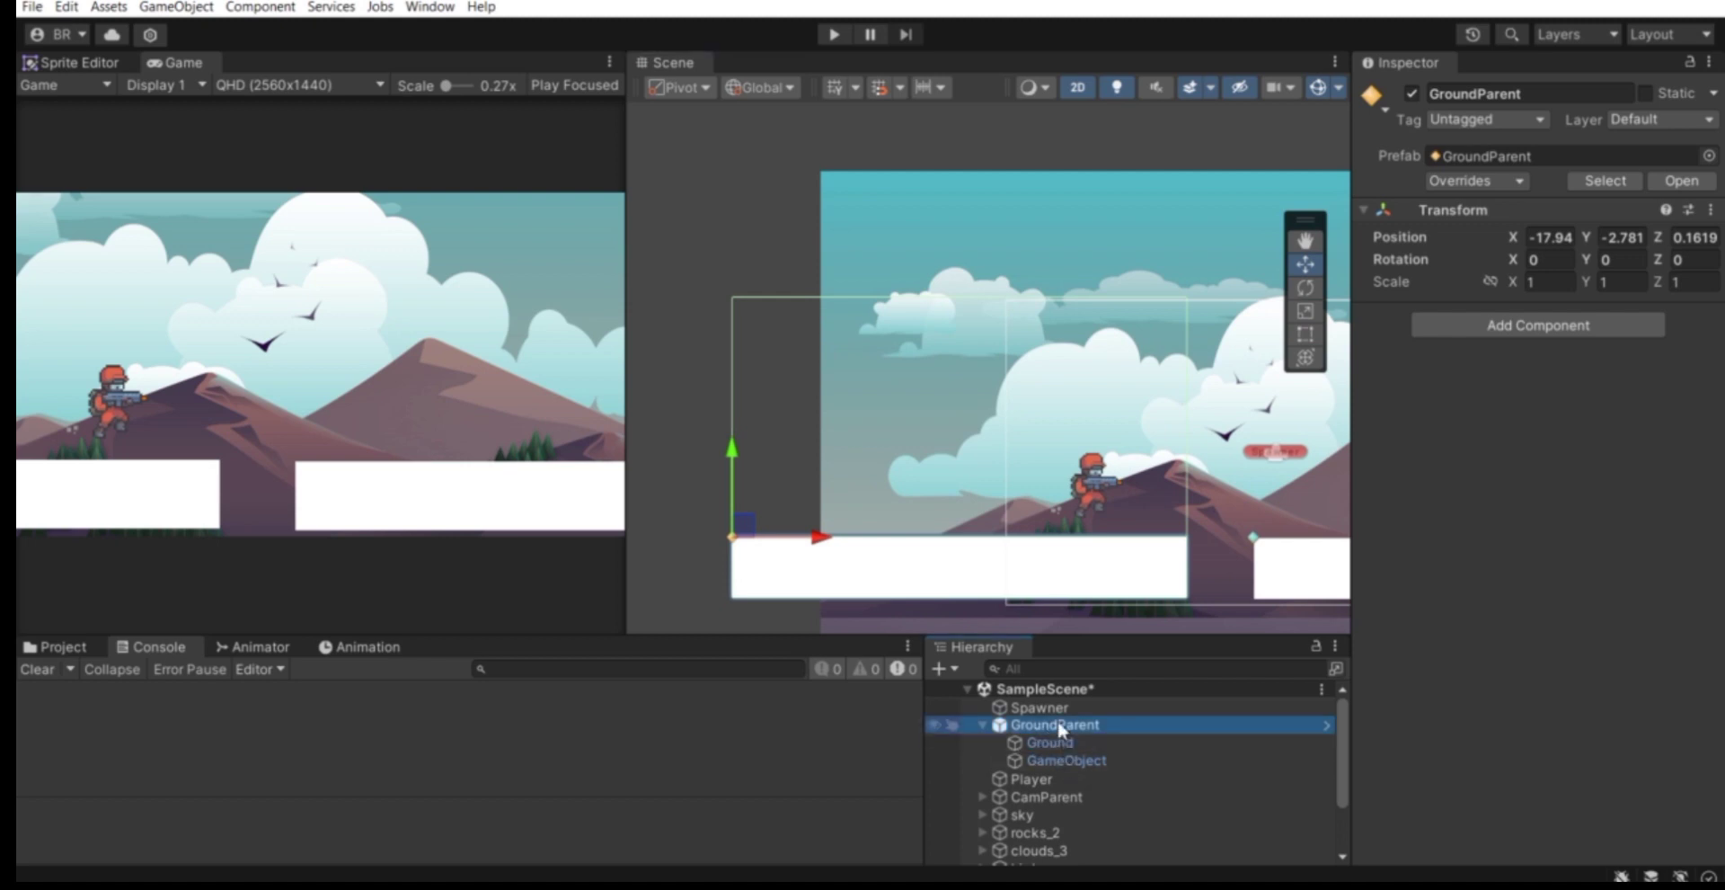
{"action": "scroll", "coordinate": [817, 422], "scroll_direction": "down", "scroll_amount": 1}
{"action": "scroll", "coordinate": [862, 485], "scroll_direction": "up", "scroll_amount": 1}
{"action": "left_click", "coordinate": [1092, 743]}
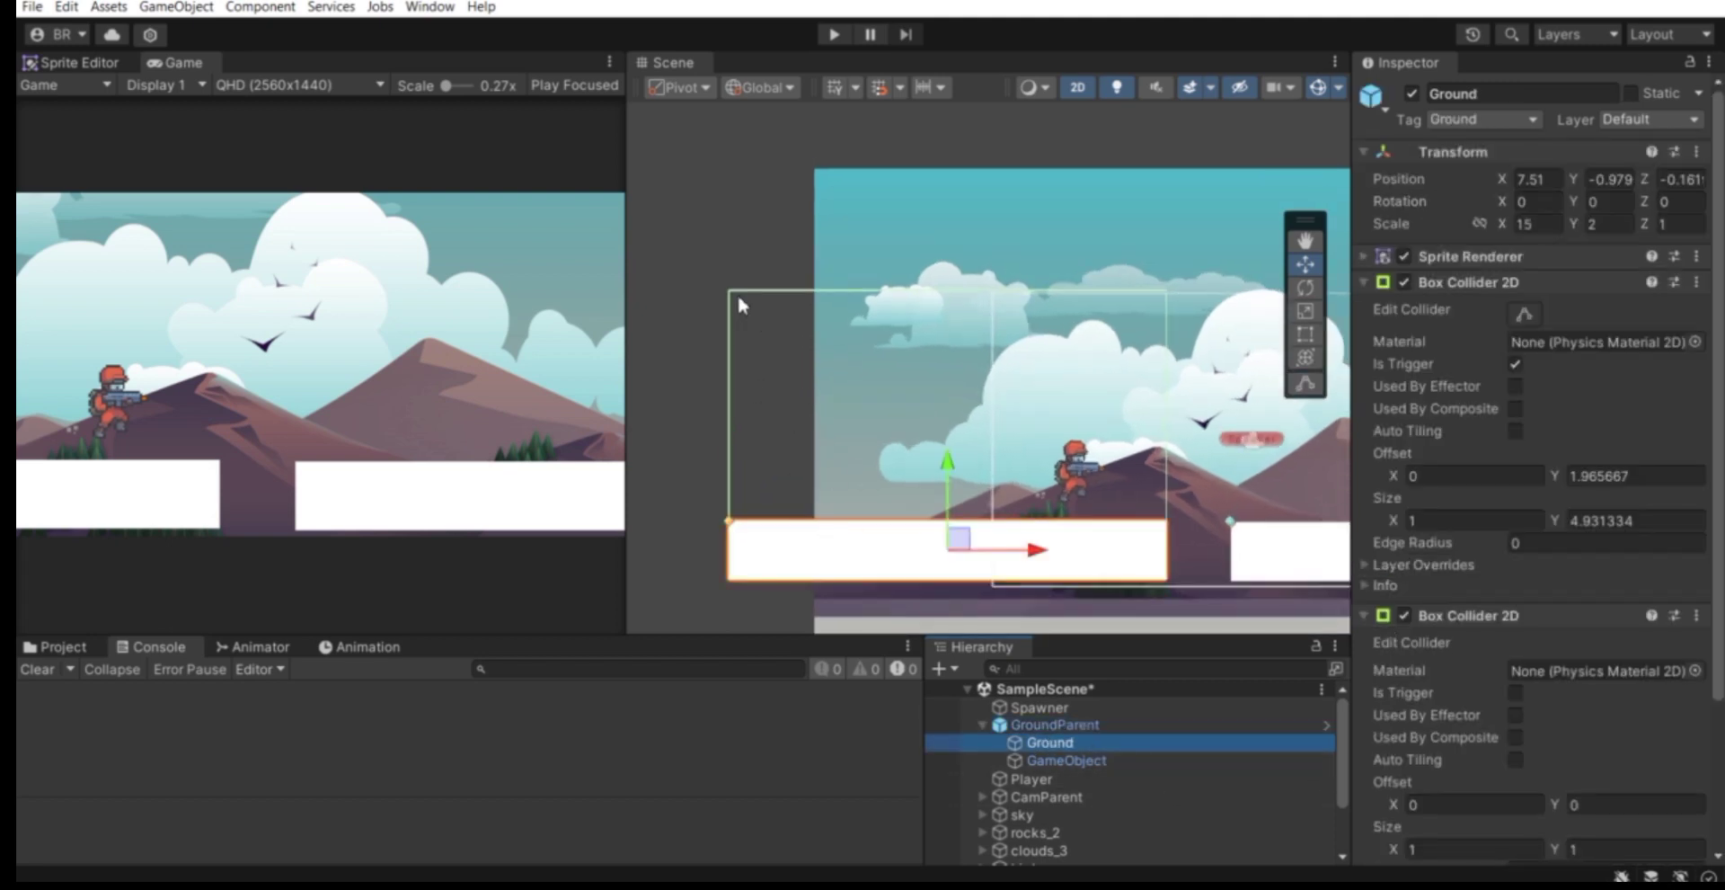
Review Ground's two Box Collider 2D components and collapse the second one.
{"action": "scroll", "coordinate": [731, 305], "scroll_direction": "down", "scroll_amount": 1}
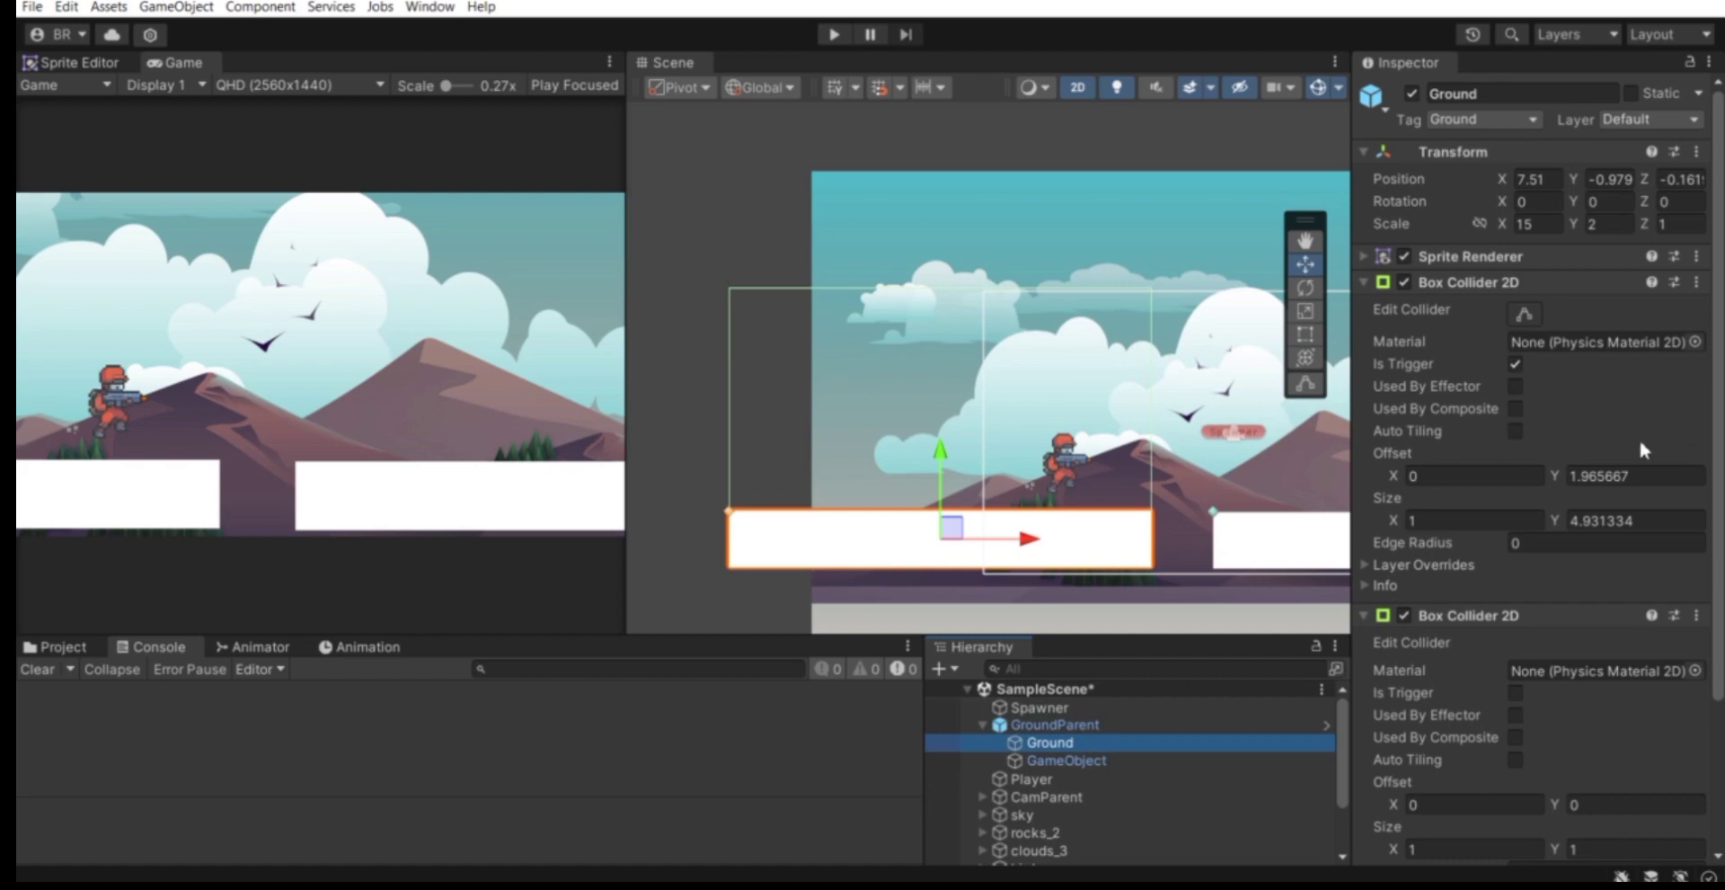
{"action": "scroll", "coordinate": [1637, 435], "scroll_direction": "down", "scroll_amount": 3}
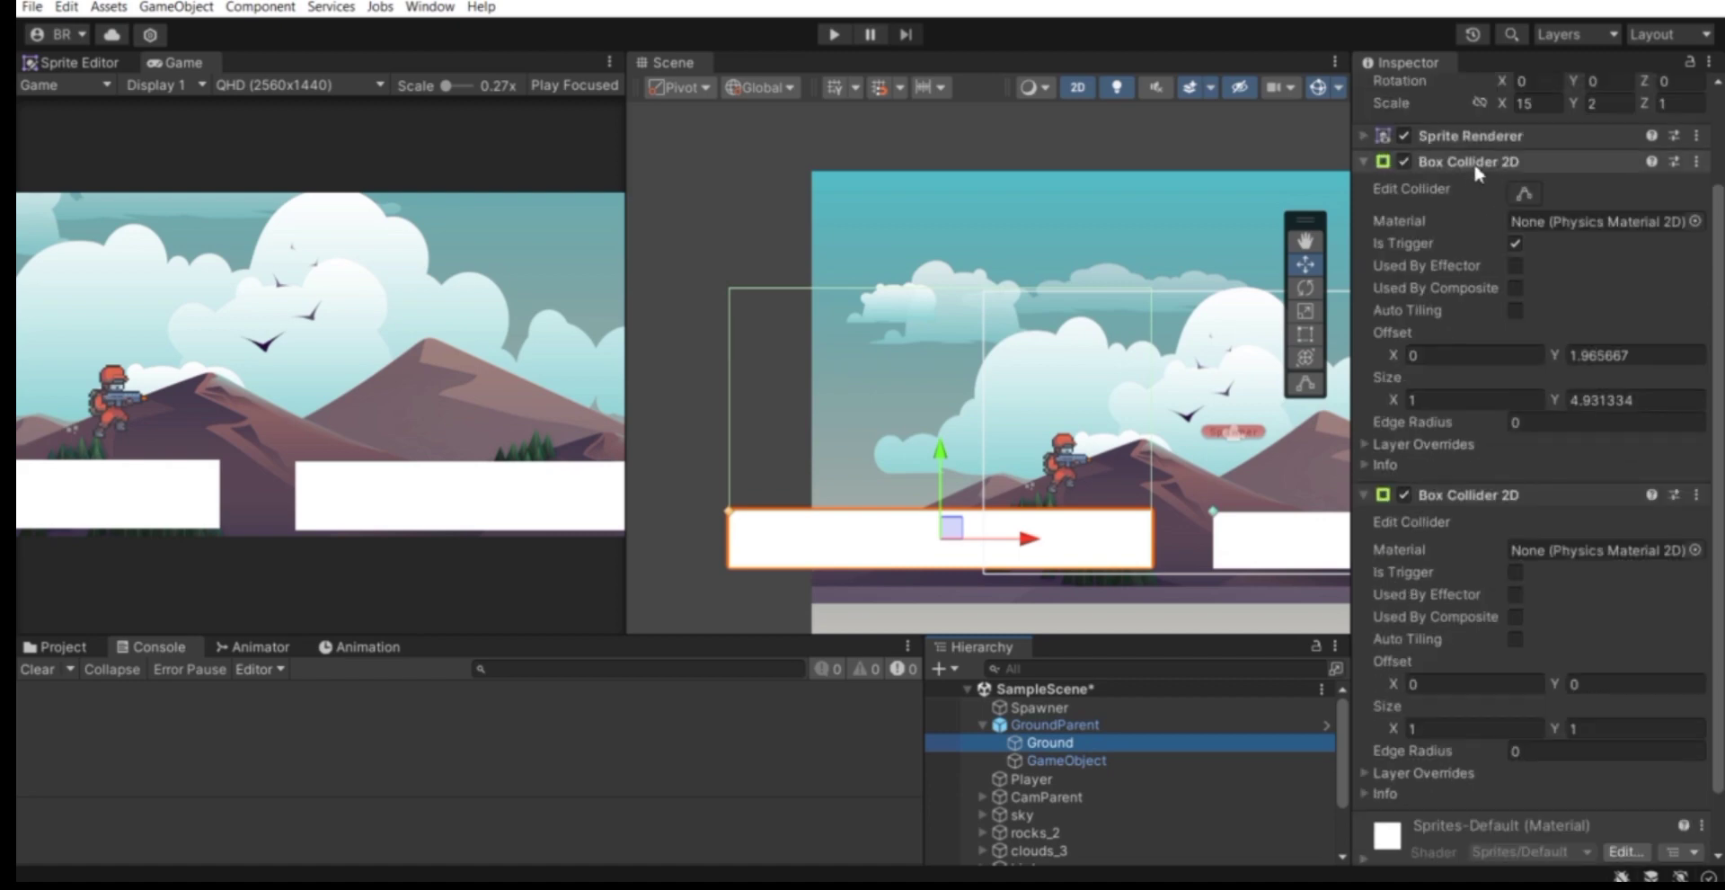
{"action": "left_click", "coordinate": [1478, 163]}
{"action": "left_click", "coordinate": [1475, 282]}
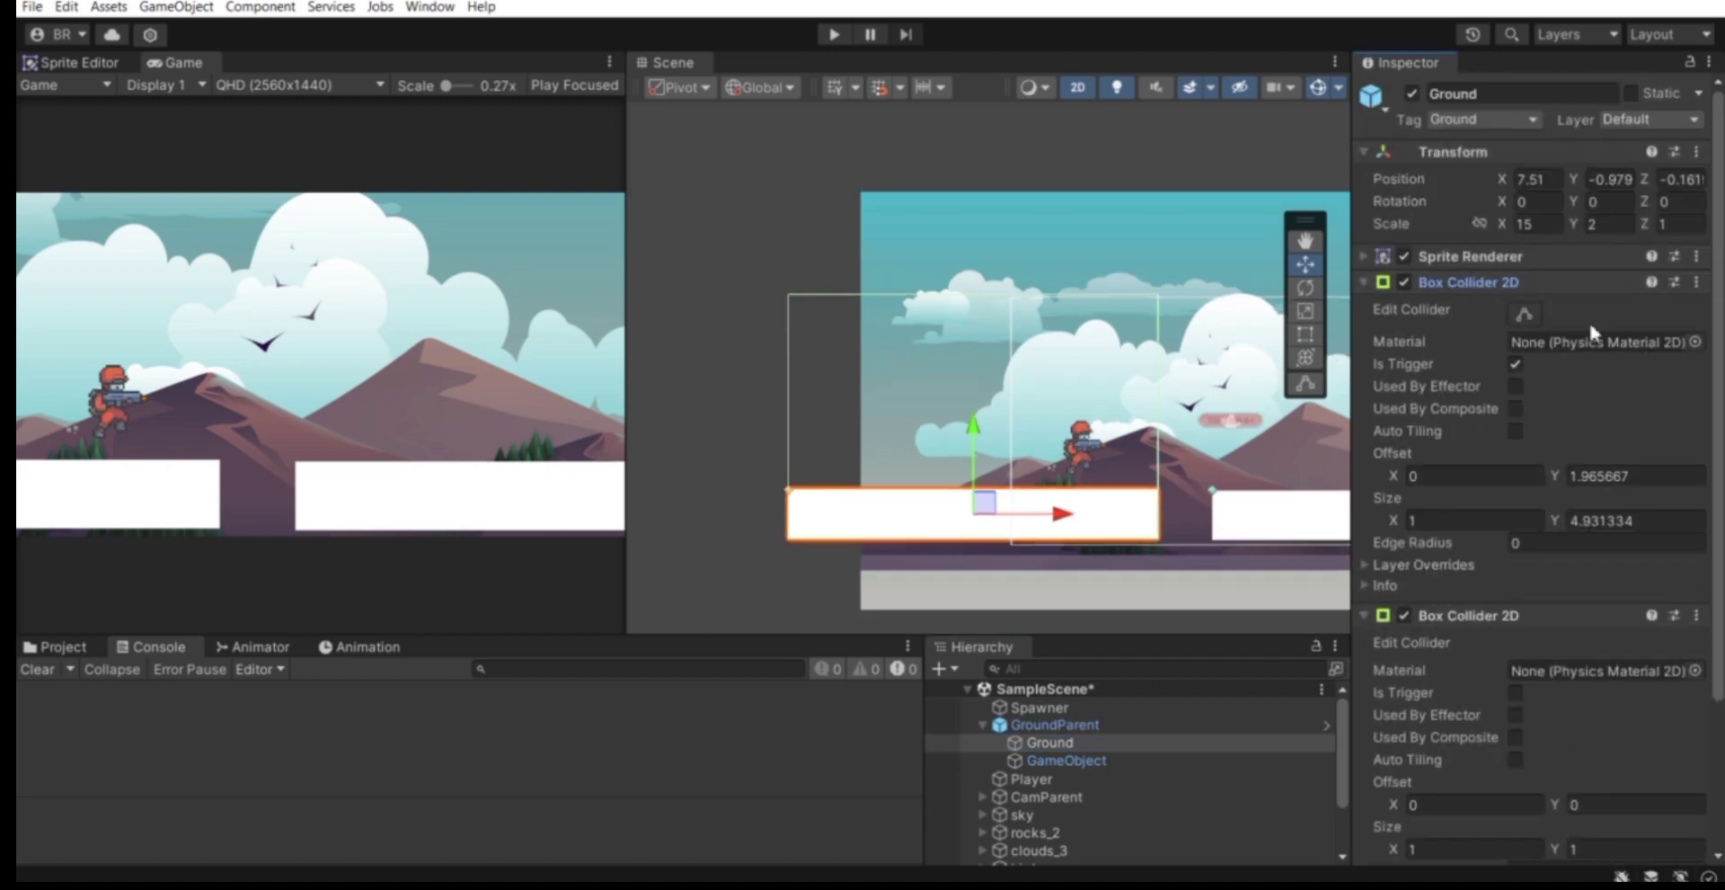
{"action": "scroll", "coordinate": [782, 288], "scroll_direction": "up", "scroll_amount": 1}
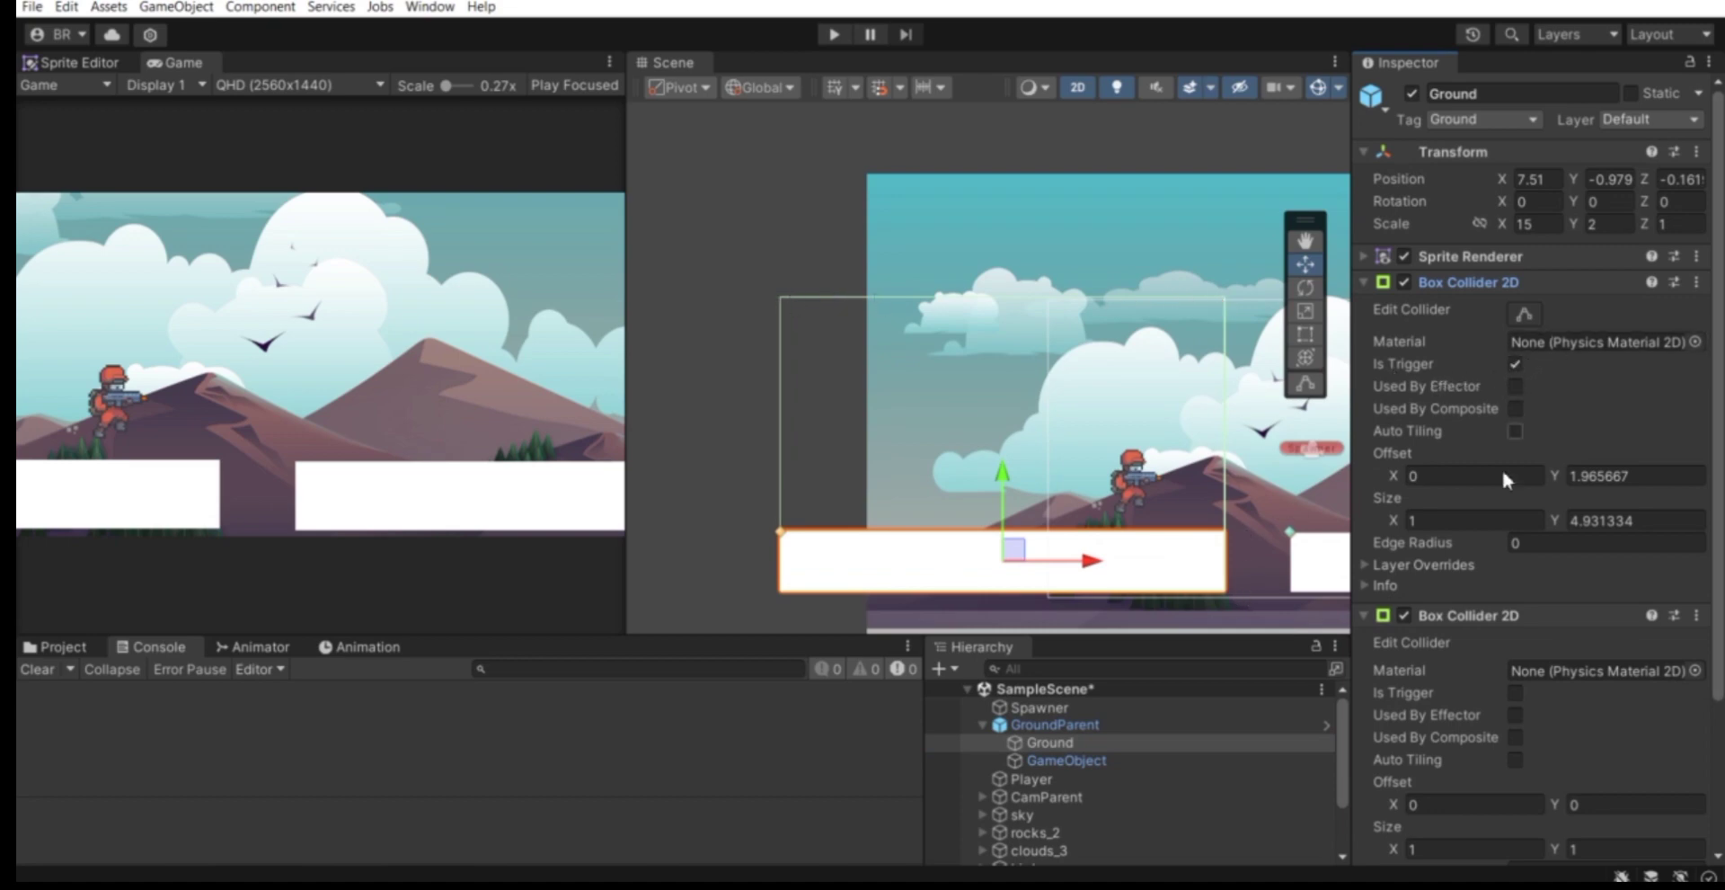
{"action": "scroll", "coordinate": [1505, 480], "scroll_direction": "down", "scroll_amount": 3}
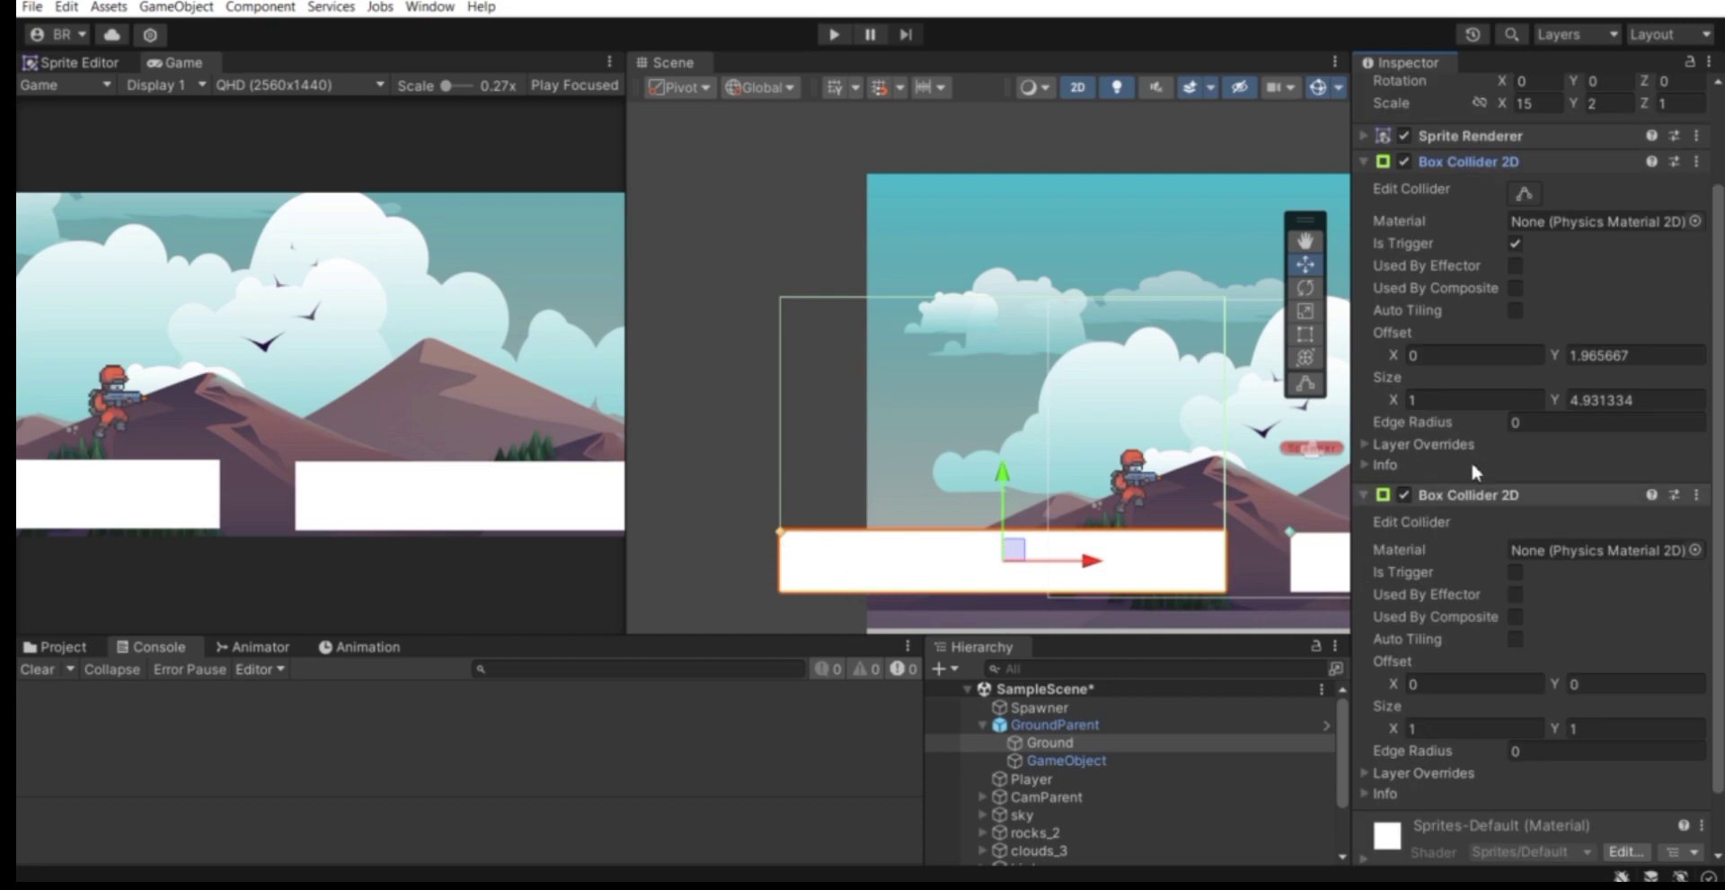
{"action": "left_click", "coordinate": [1474, 499]}
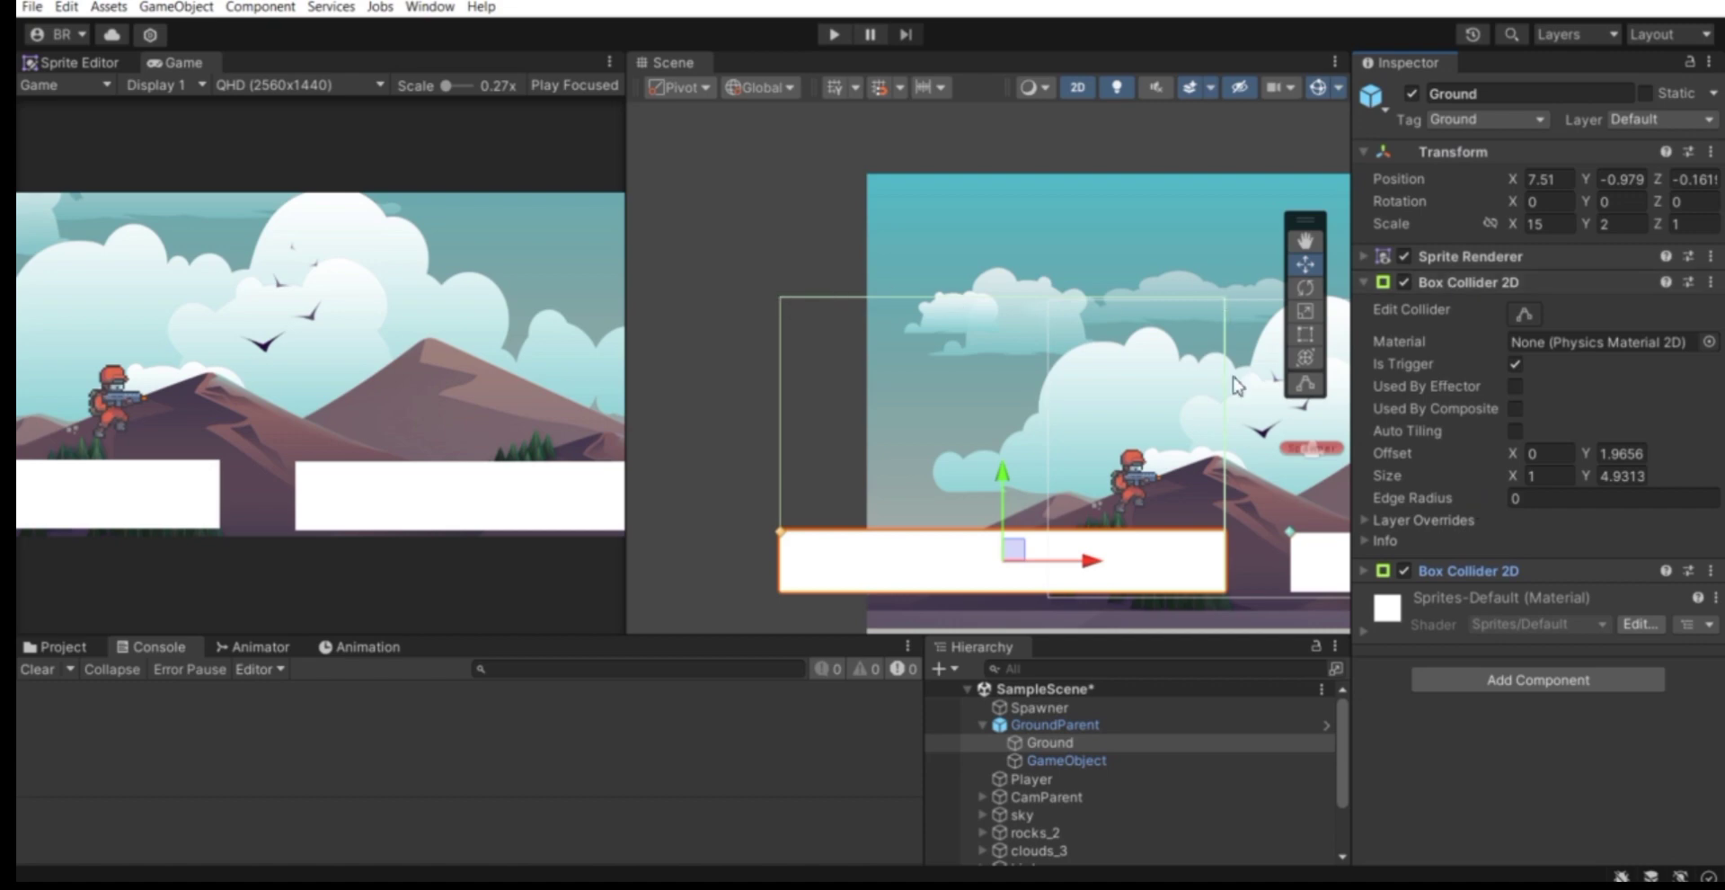
Remove Ground's trigger Box Collider 2D, then select GroundParent.
{"action": "right_click", "coordinate": [1463, 285]}
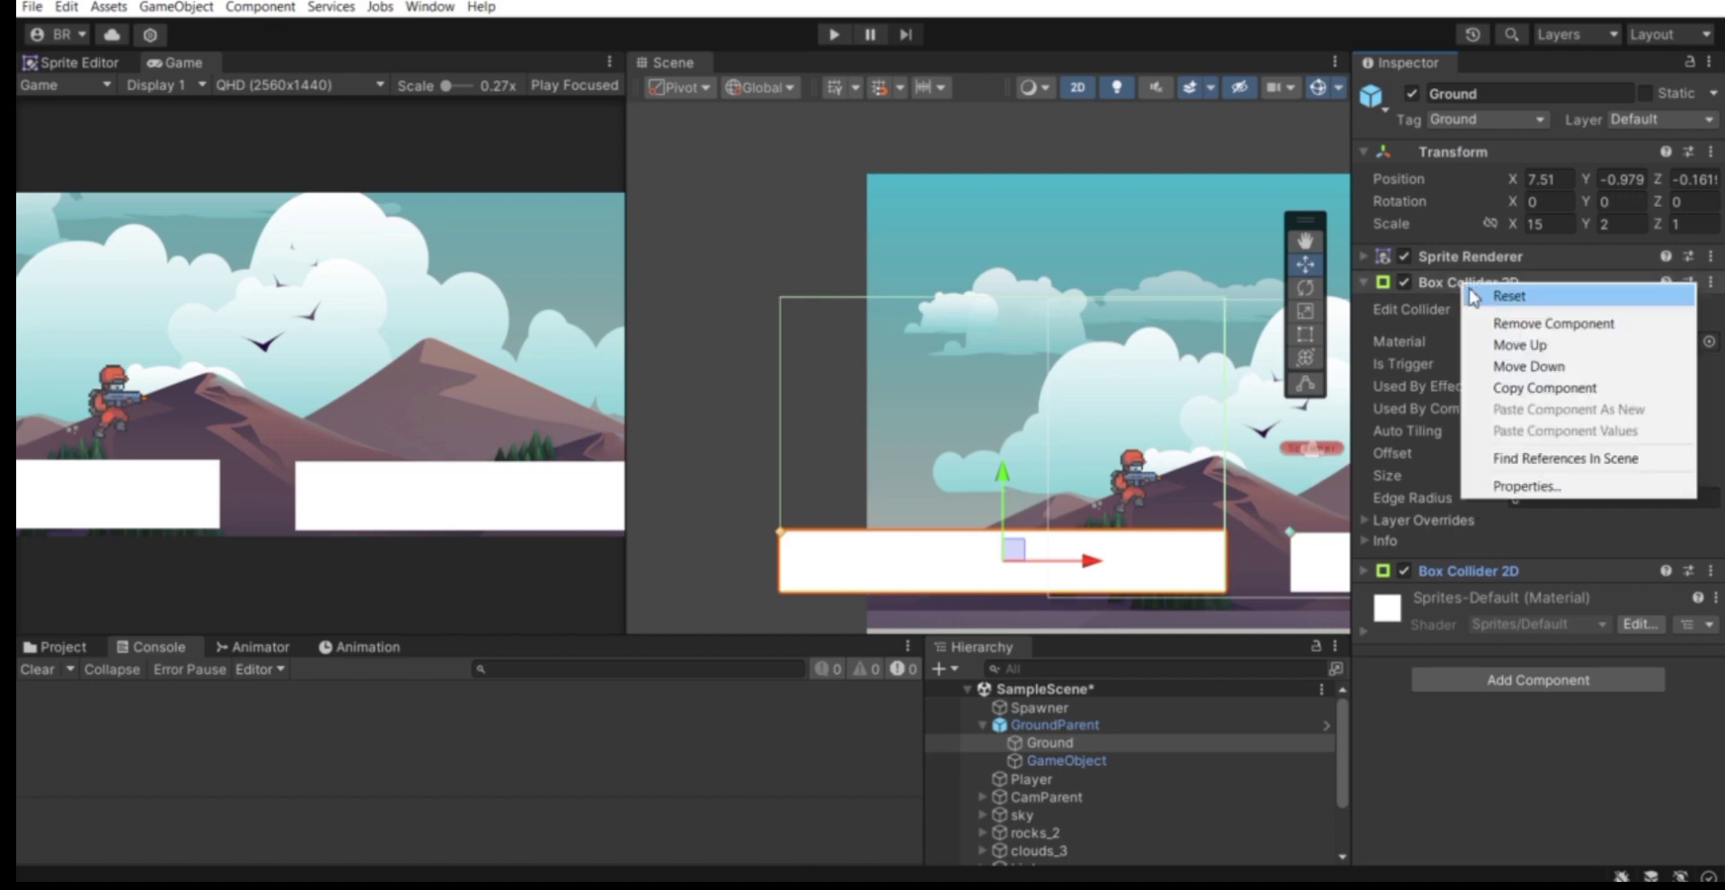
{"action": "left_click", "coordinate": [1535, 326]}
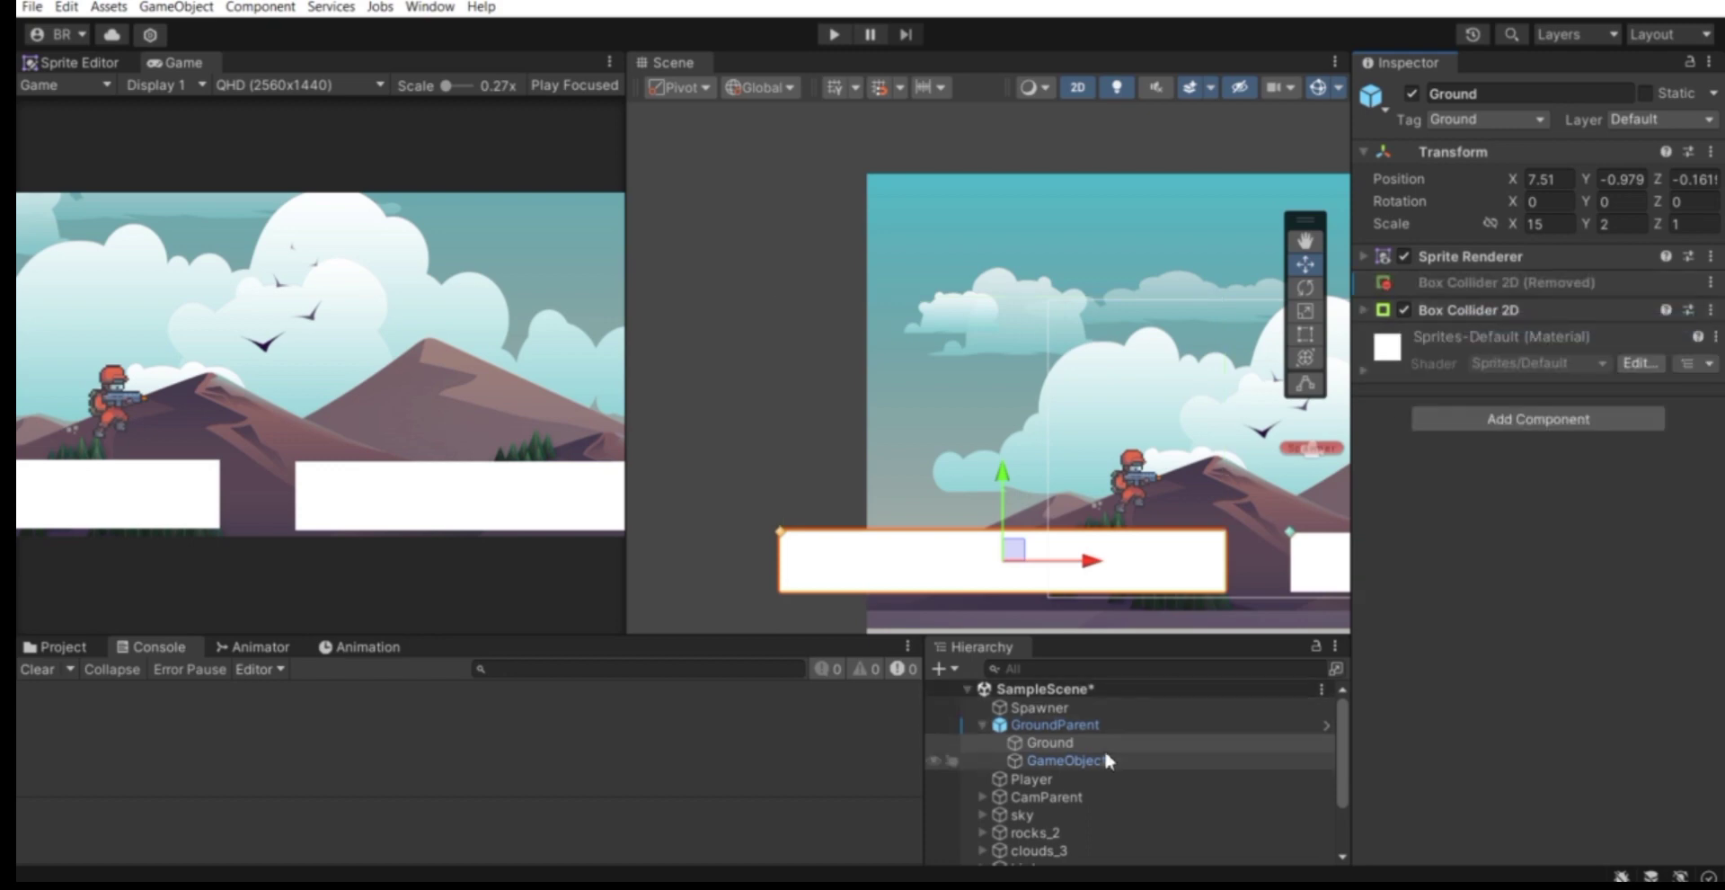
{"action": "left_click", "coordinate": [1082, 726]}
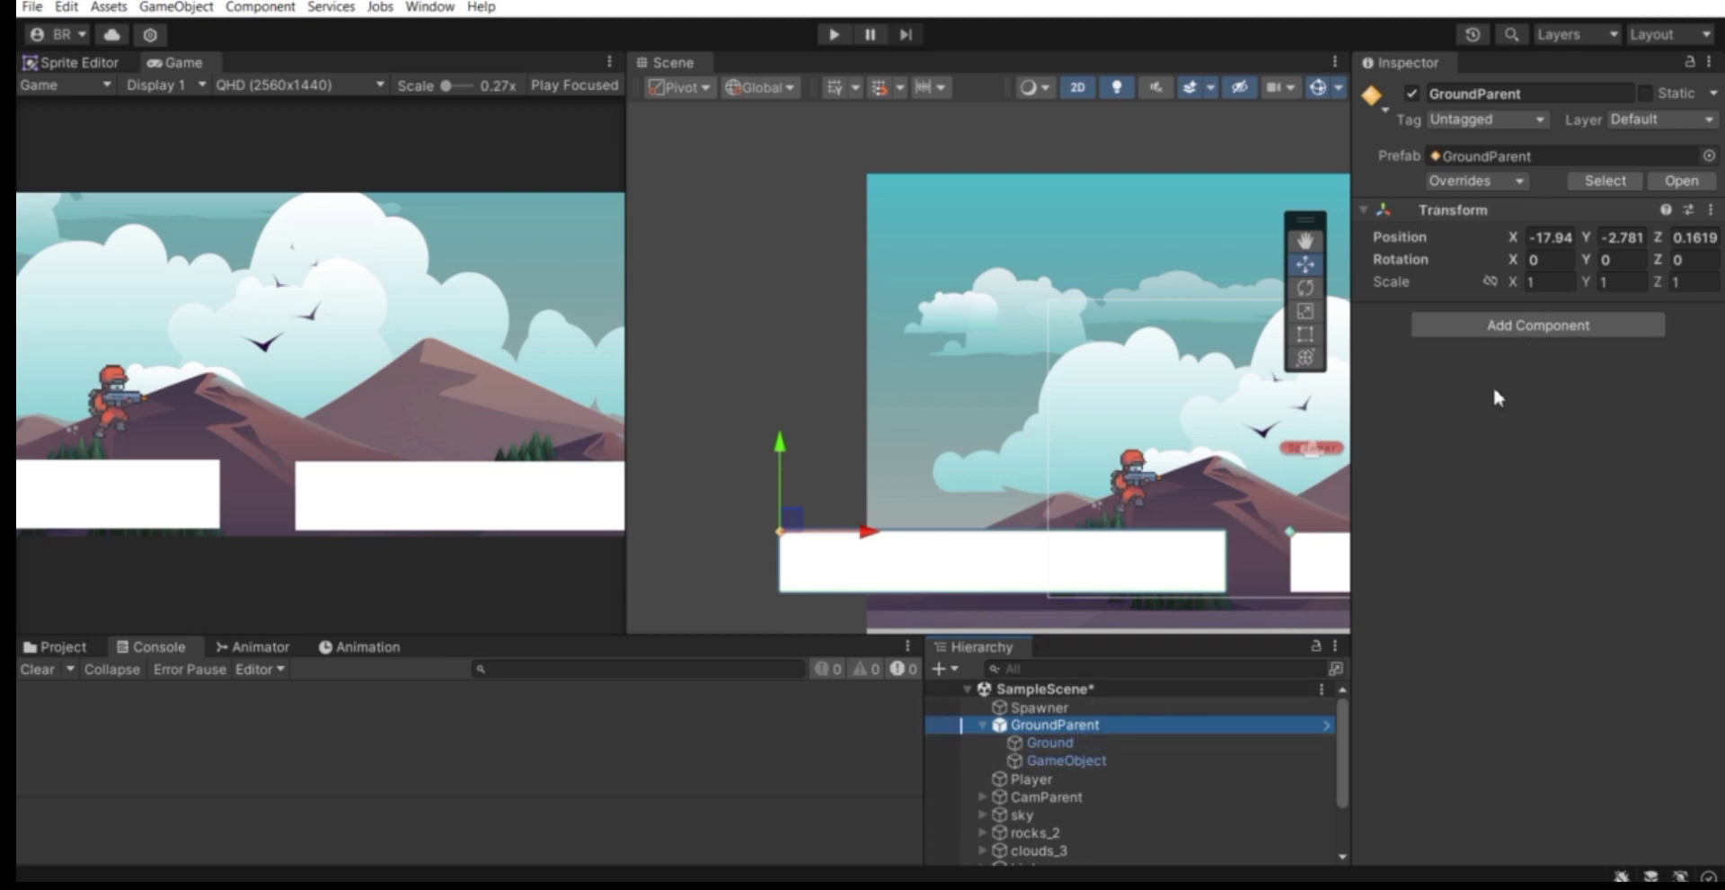
Add a Box Collider 2D component to GroundParent.
{"action": "left_click", "coordinate": [1496, 327]}
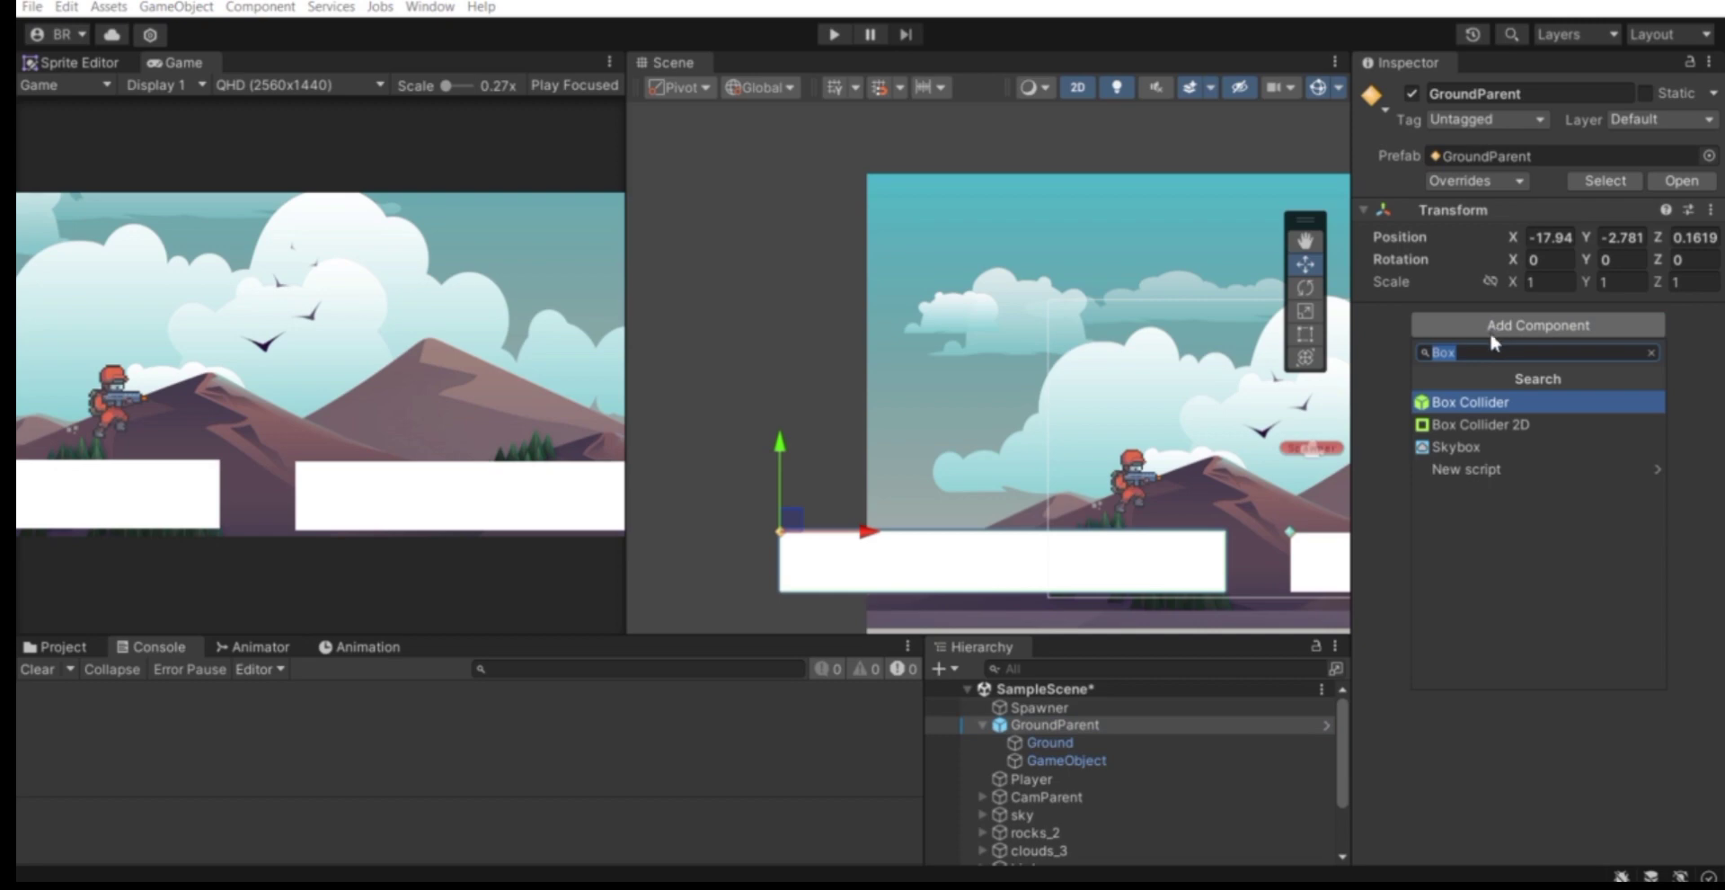
{"action": "type", "text": "Box"}
{"action": "key", "text": "Down"}
{"action": "key", "text": "Return"}
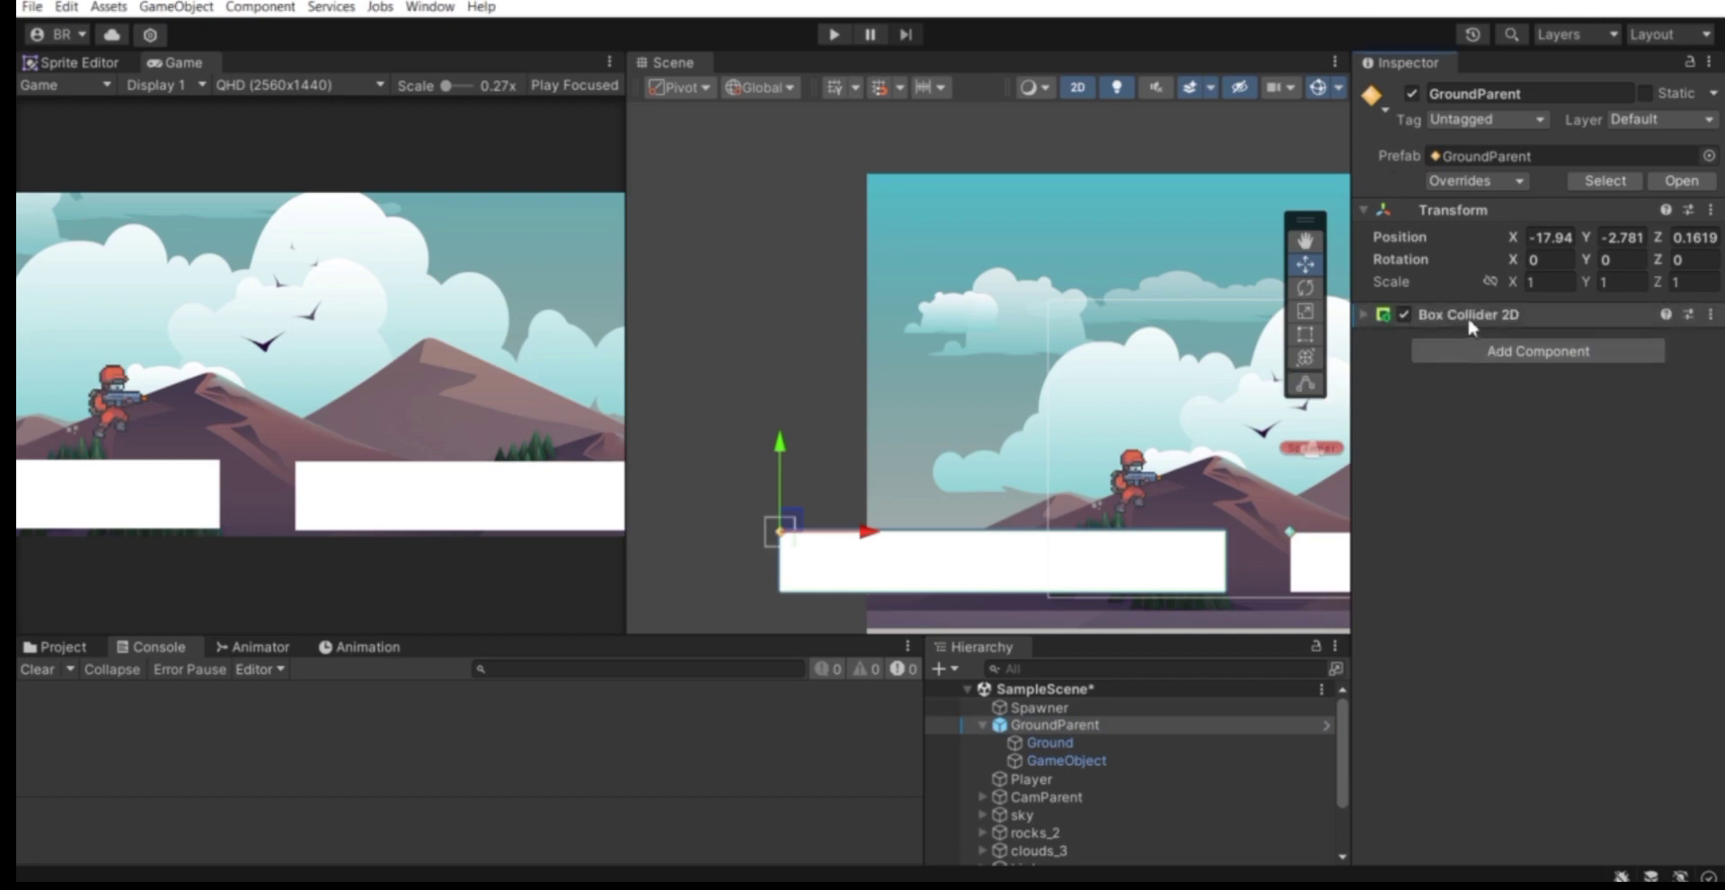
Resize the collider to offset 7.5408, 3.2975 and size 15.034 × 10.206, then enable Is Trigger.
{"action": "left_click", "coordinate": [1471, 323]}
{"action": "left_click", "coordinate": [1525, 348]}
{"action": "scroll", "coordinate": [831, 395], "scroll_direction": "up", "scroll_amount": 2}
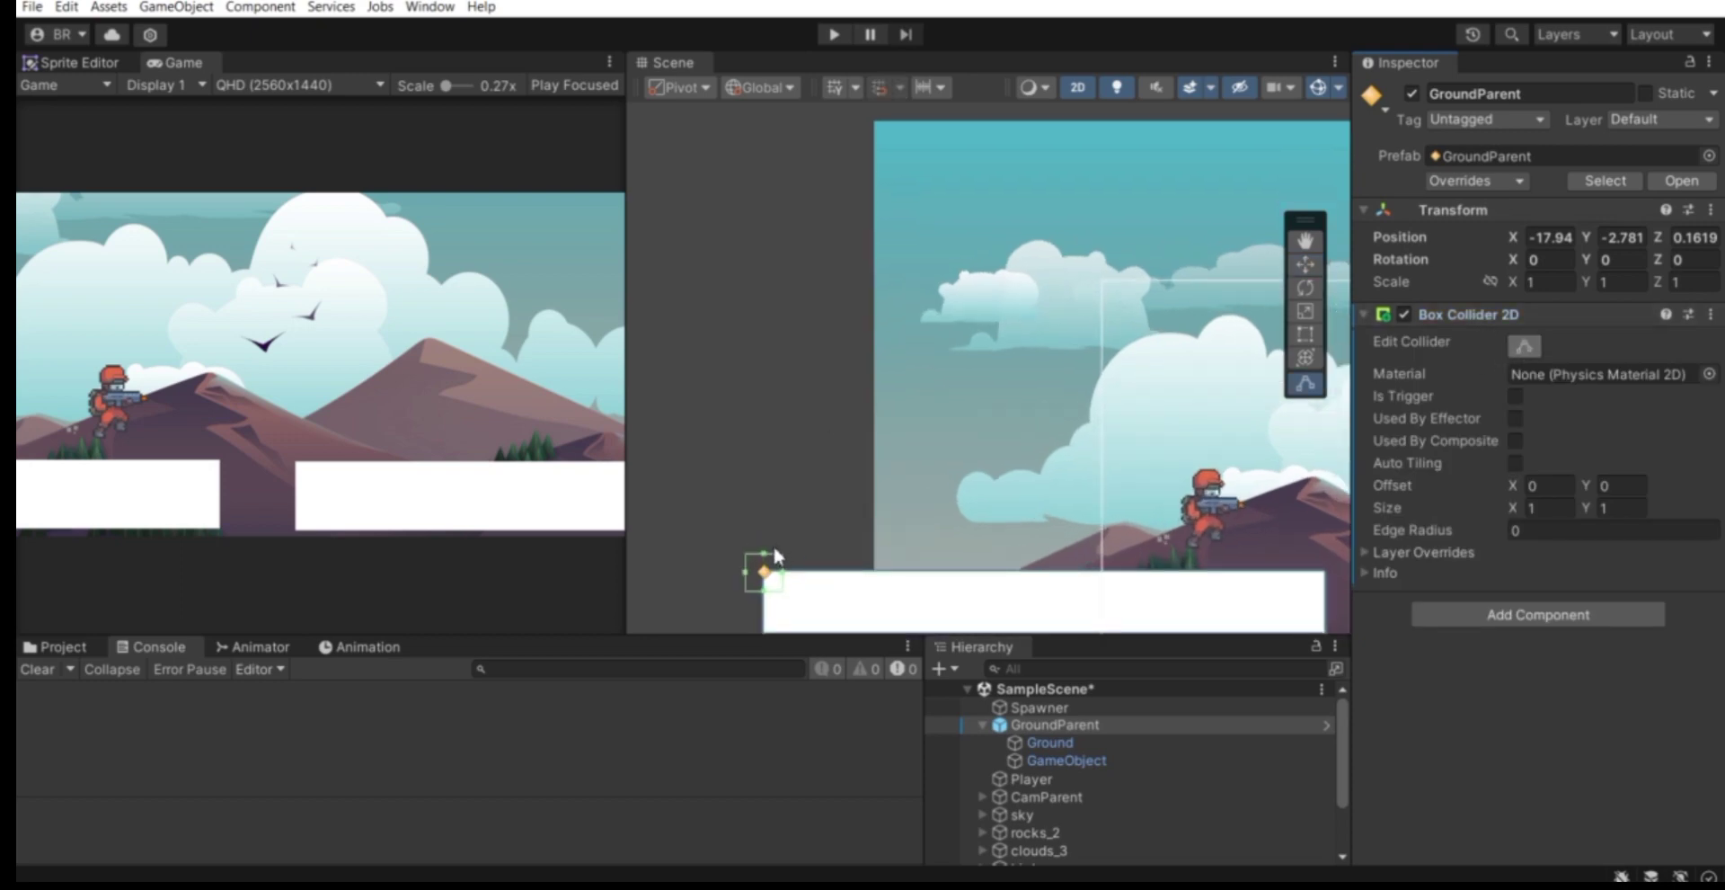
{"action": "left_click_drag", "start_coordinate": [764, 499], "coordinate": [799, 250]}
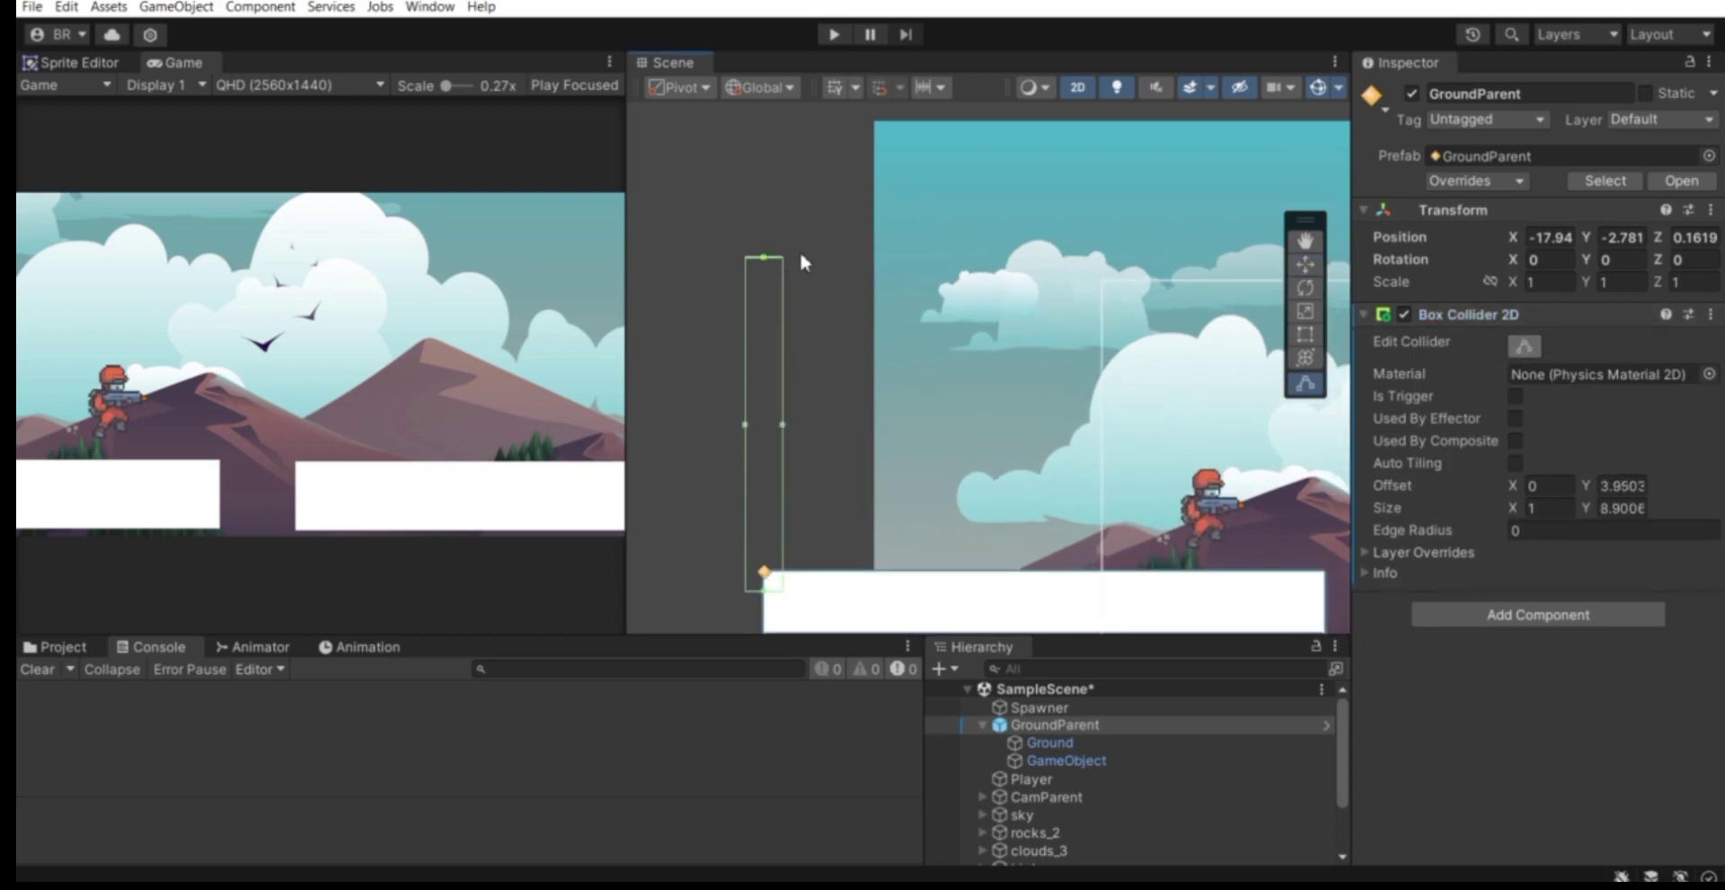
{"action": "scroll", "coordinate": [802, 342], "scroll_direction": "down", "scroll_amount": 2}
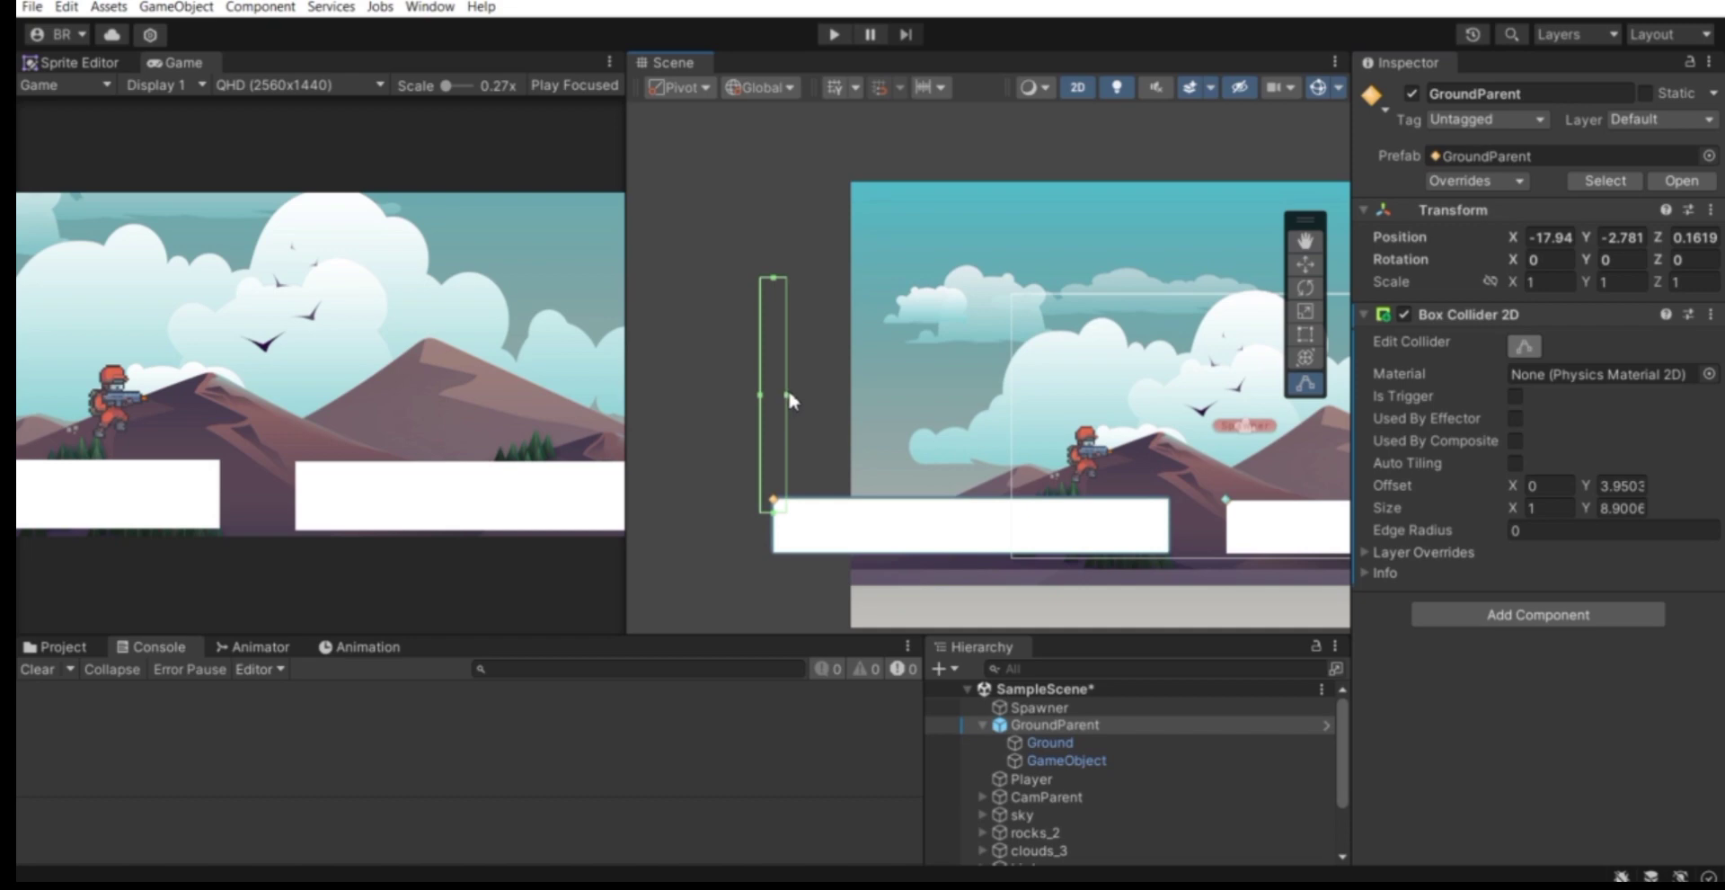
{"action": "left_click_drag", "start_coordinate": [788, 395], "coordinate": [1175, 430]}
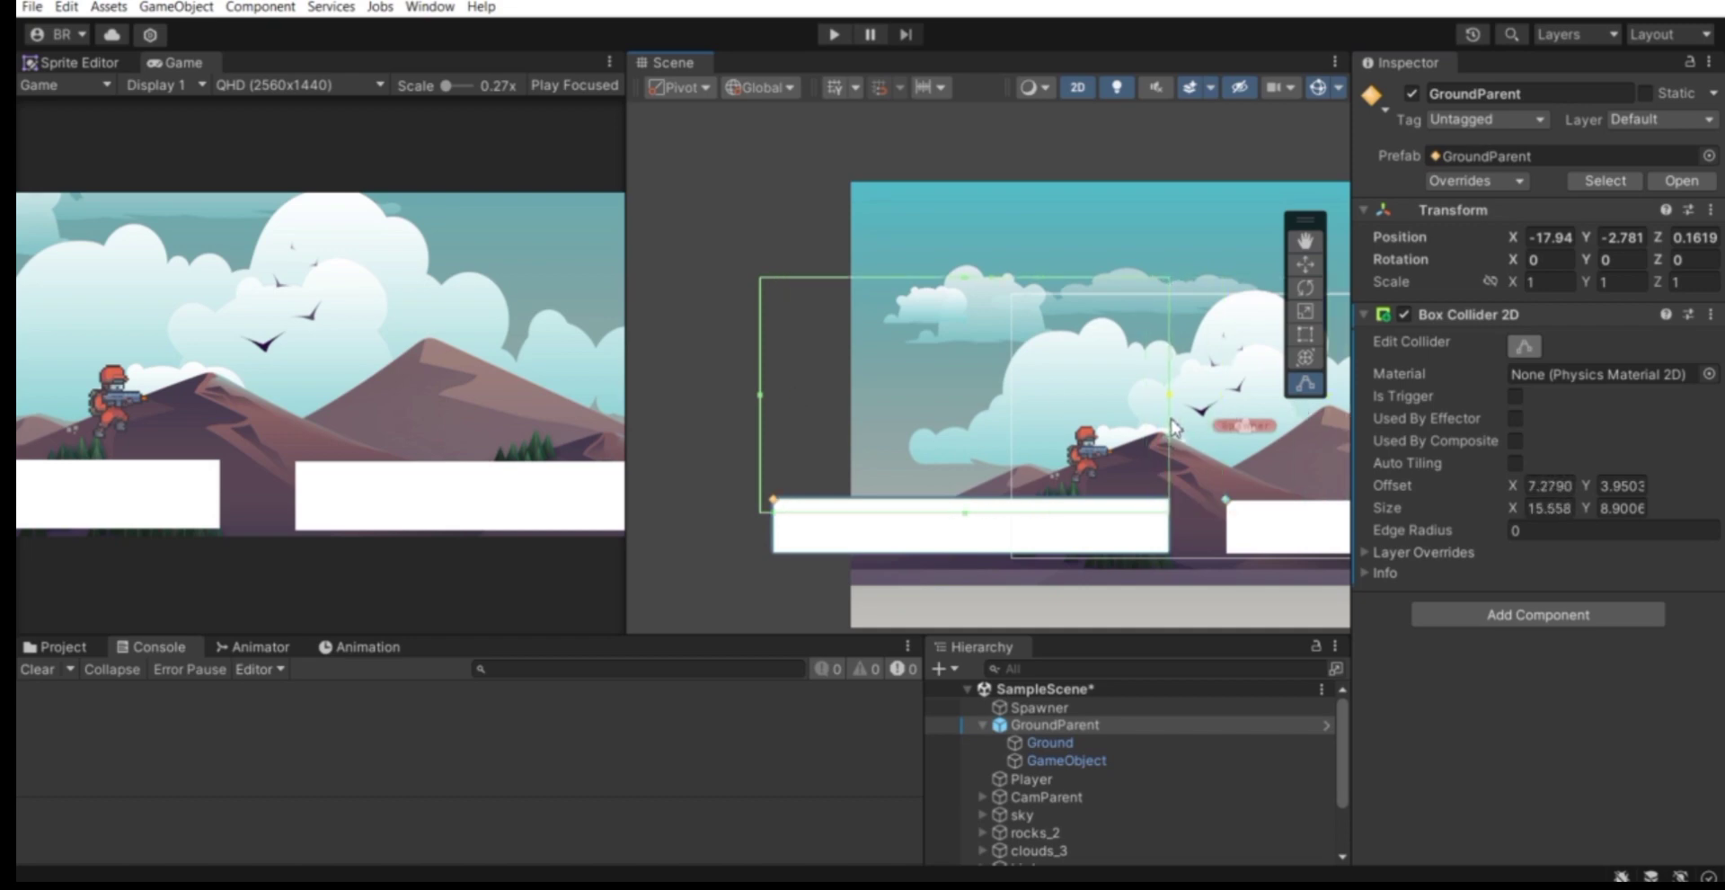
{"action": "scroll", "coordinate": [965, 517], "scroll_direction": "up", "scroll_amount": 2}
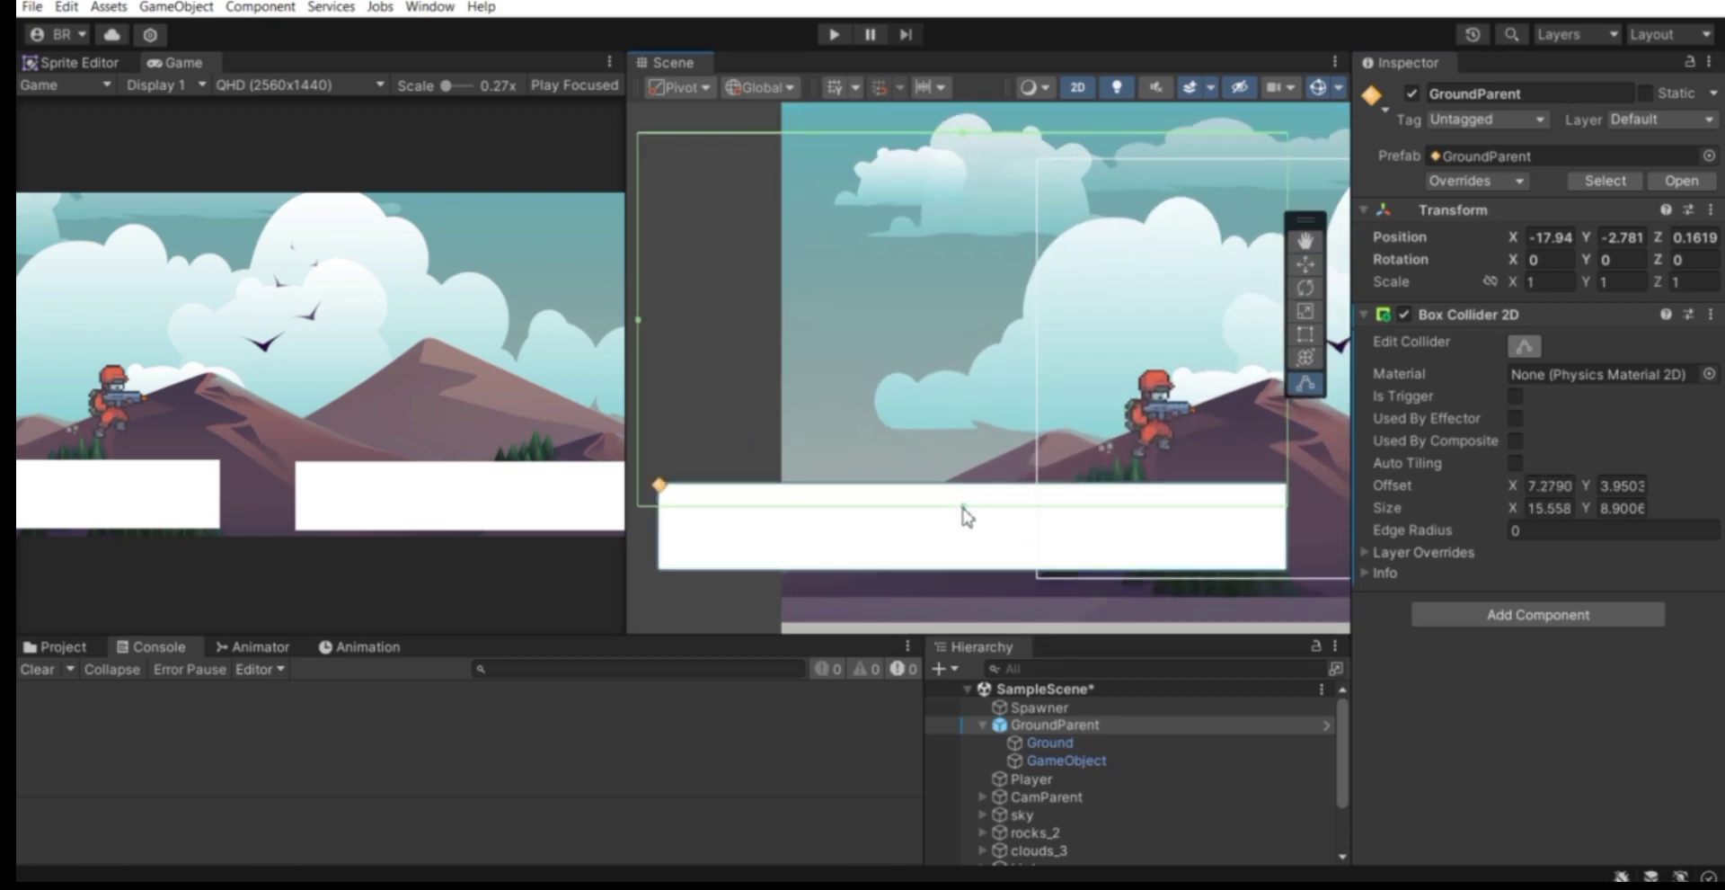
{"action": "left_click_drag", "start_coordinate": [962, 507], "coordinate": [966, 562]}
{"action": "scroll", "coordinate": [871, 377], "scroll_direction": "down", "scroll_amount": 1}
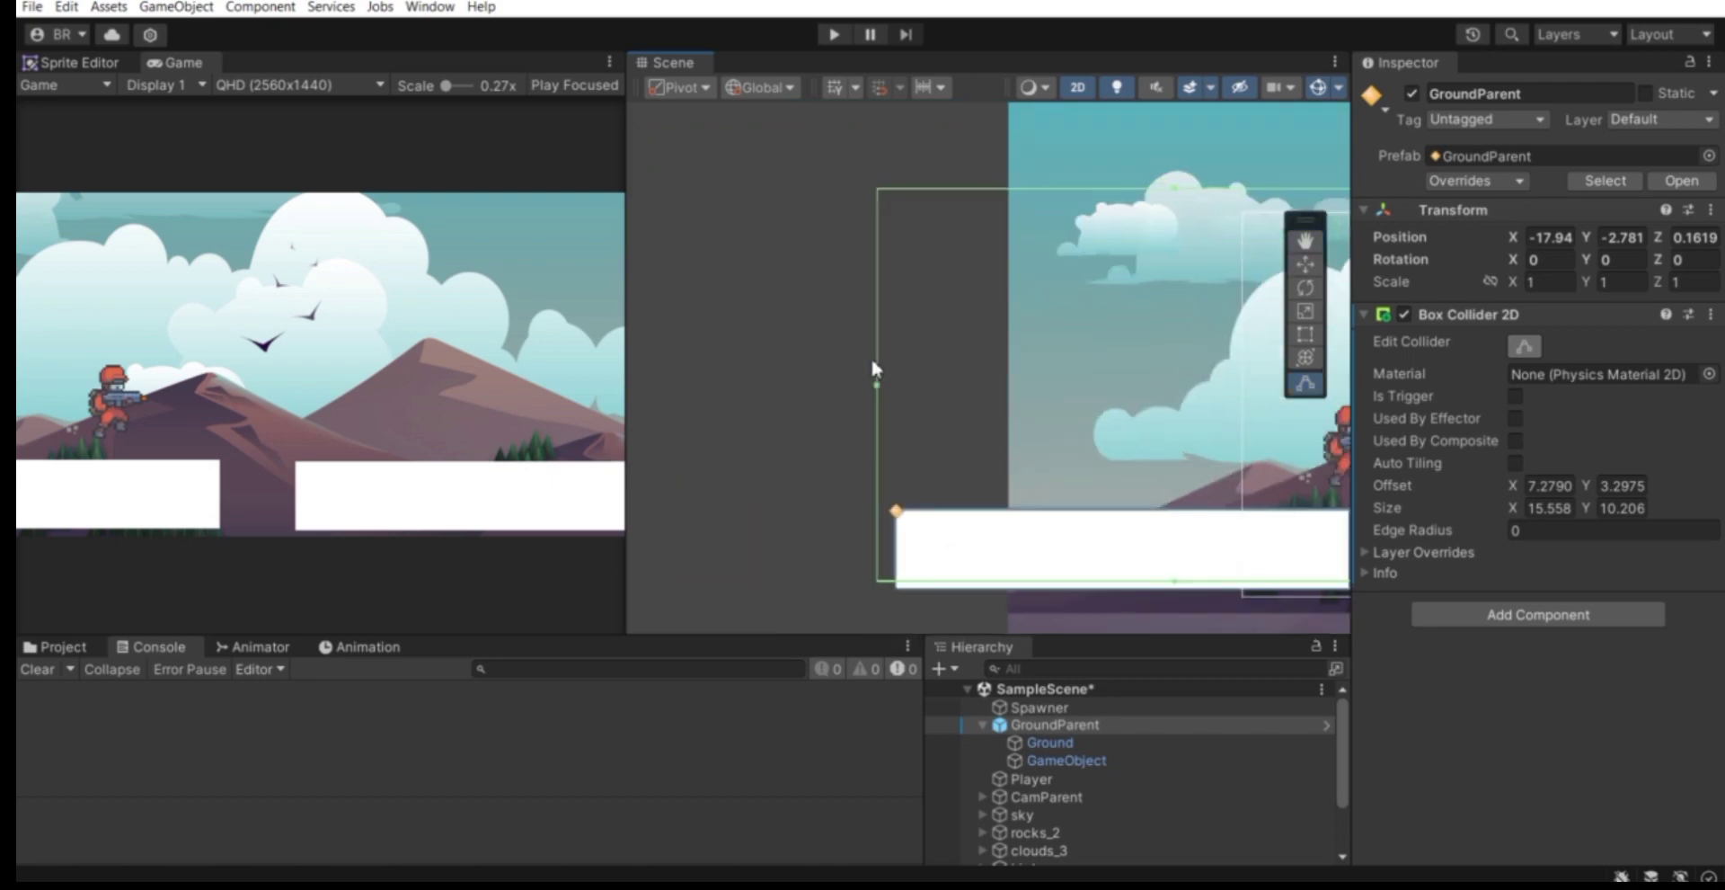
{"action": "left_click_drag", "start_coordinate": [879, 395], "coordinate": [900, 387]}
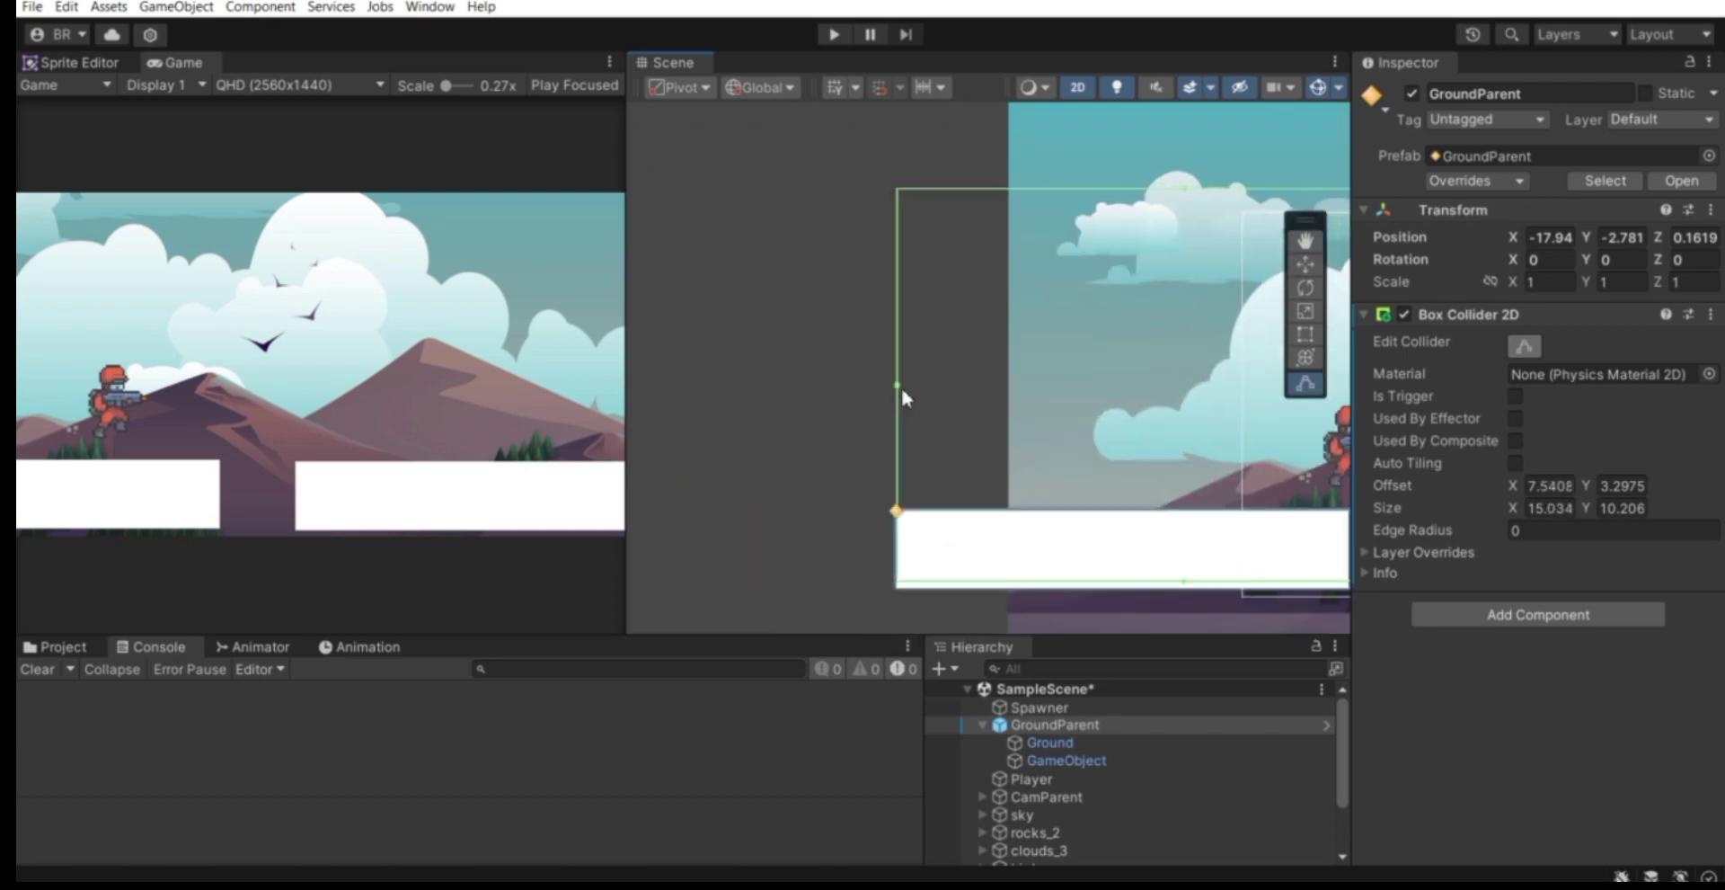
{"action": "scroll", "coordinate": [900, 386], "scroll_direction": "down", "scroll_amount": 1}
{"action": "middle_click_drag", "start_coordinate": [900, 386], "coordinate": [732, 400]}
{"action": "left_click", "coordinate": [1515, 396]}
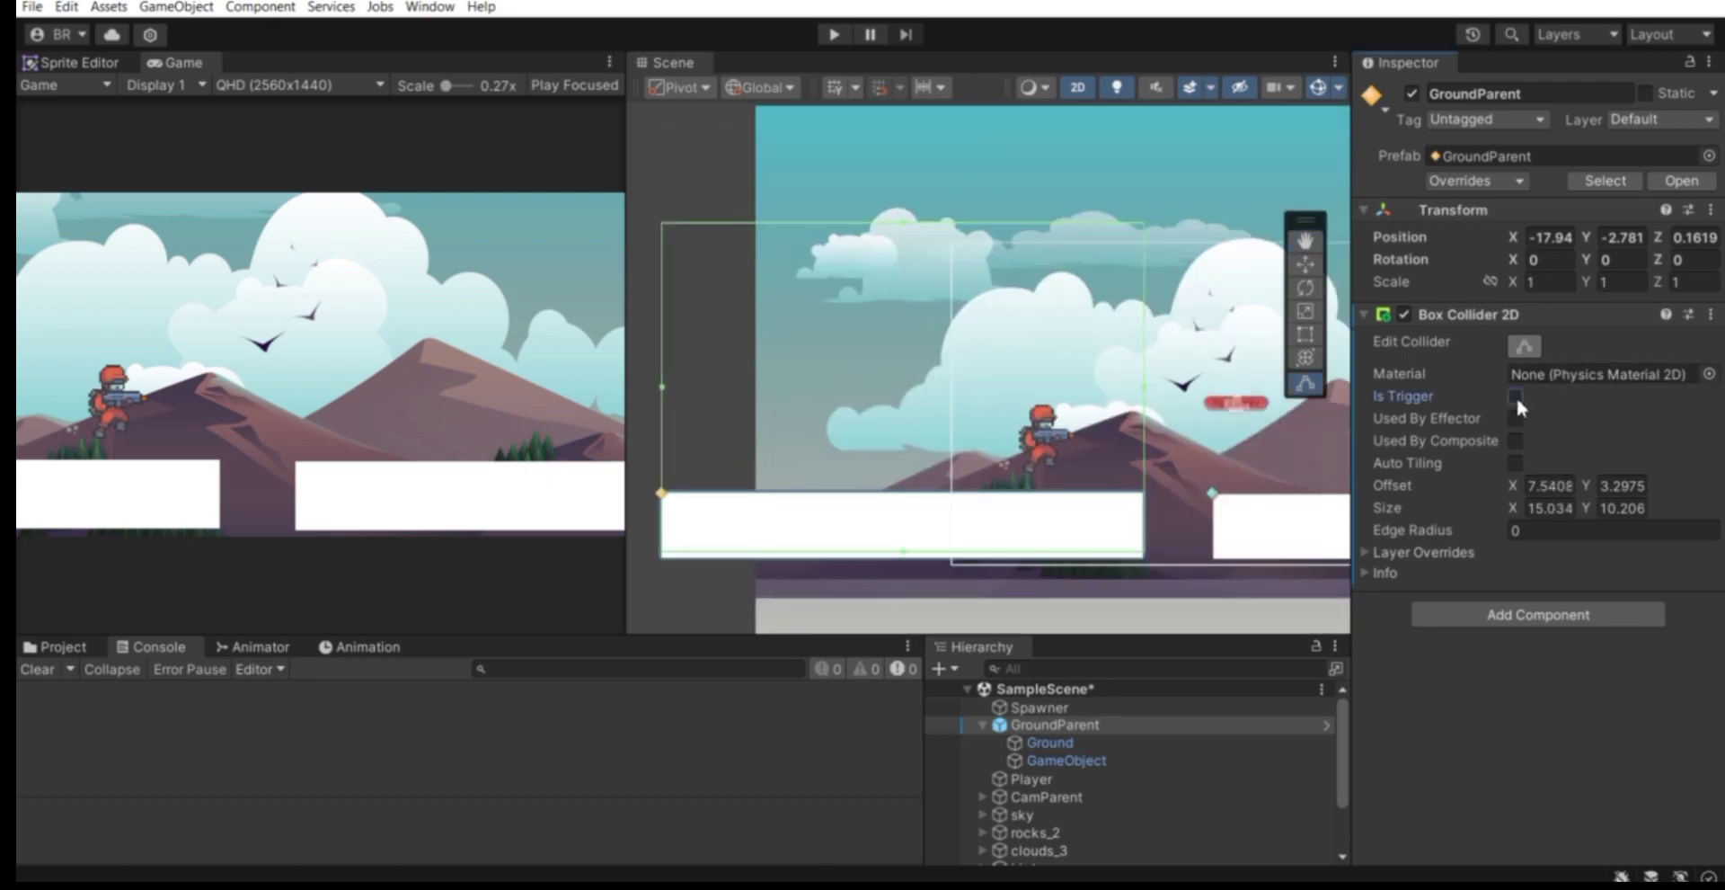
Apply all GroundParent overrides to its prefab.
{"action": "left_click", "coordinate": [1518, 311]}
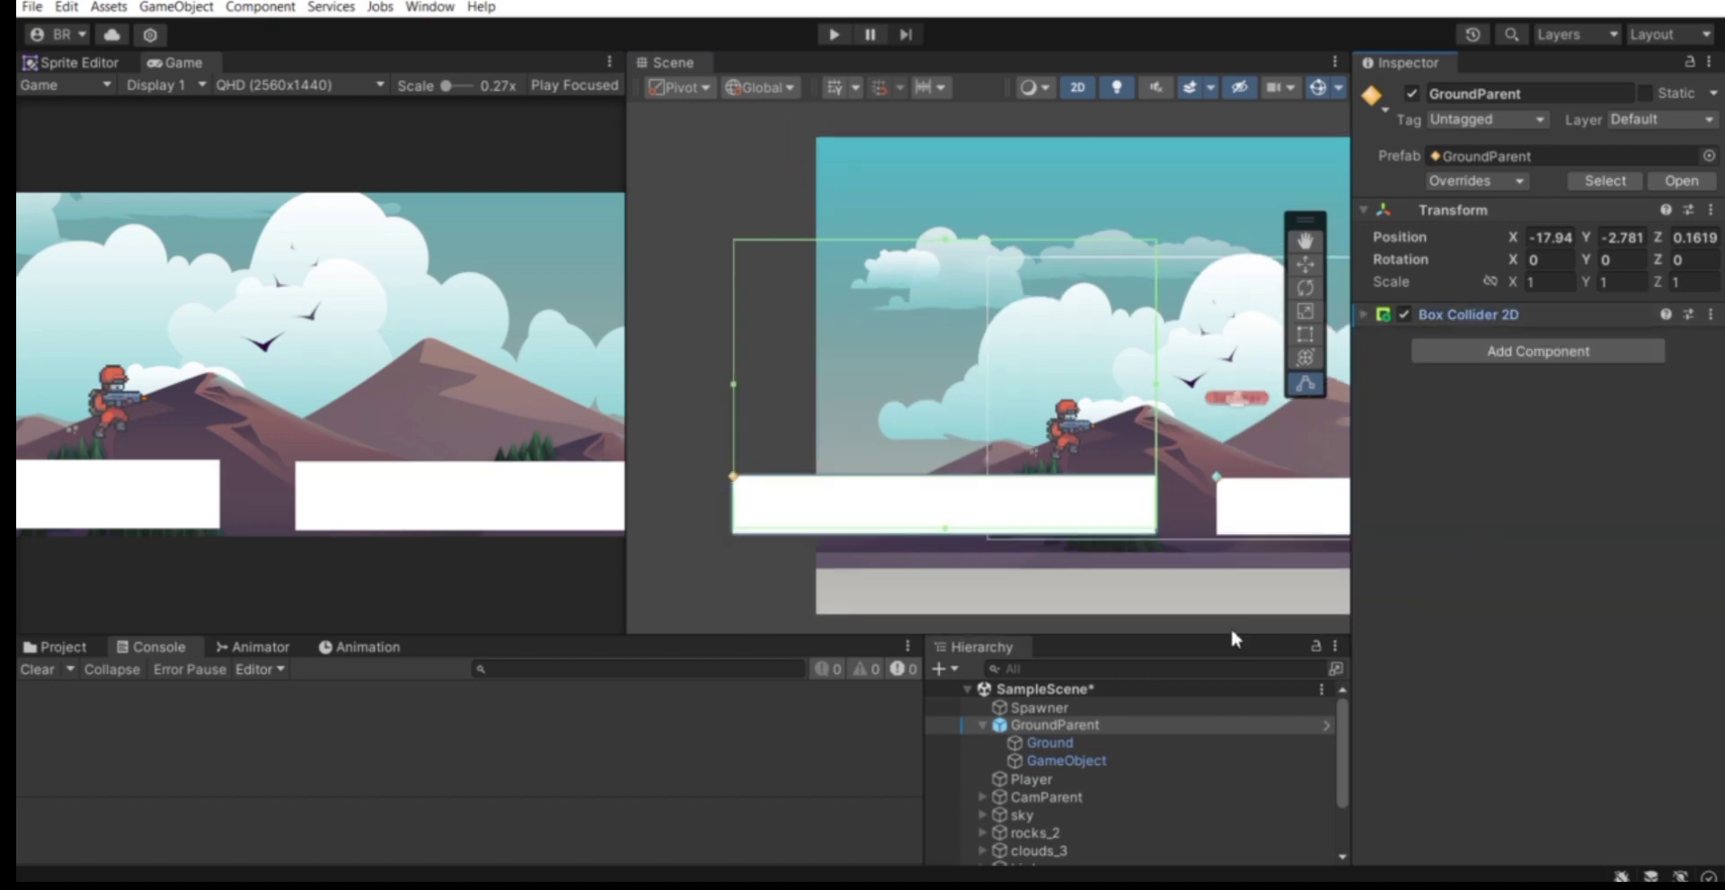
{"action": "left_click", "coordinate": [1492, 178]}
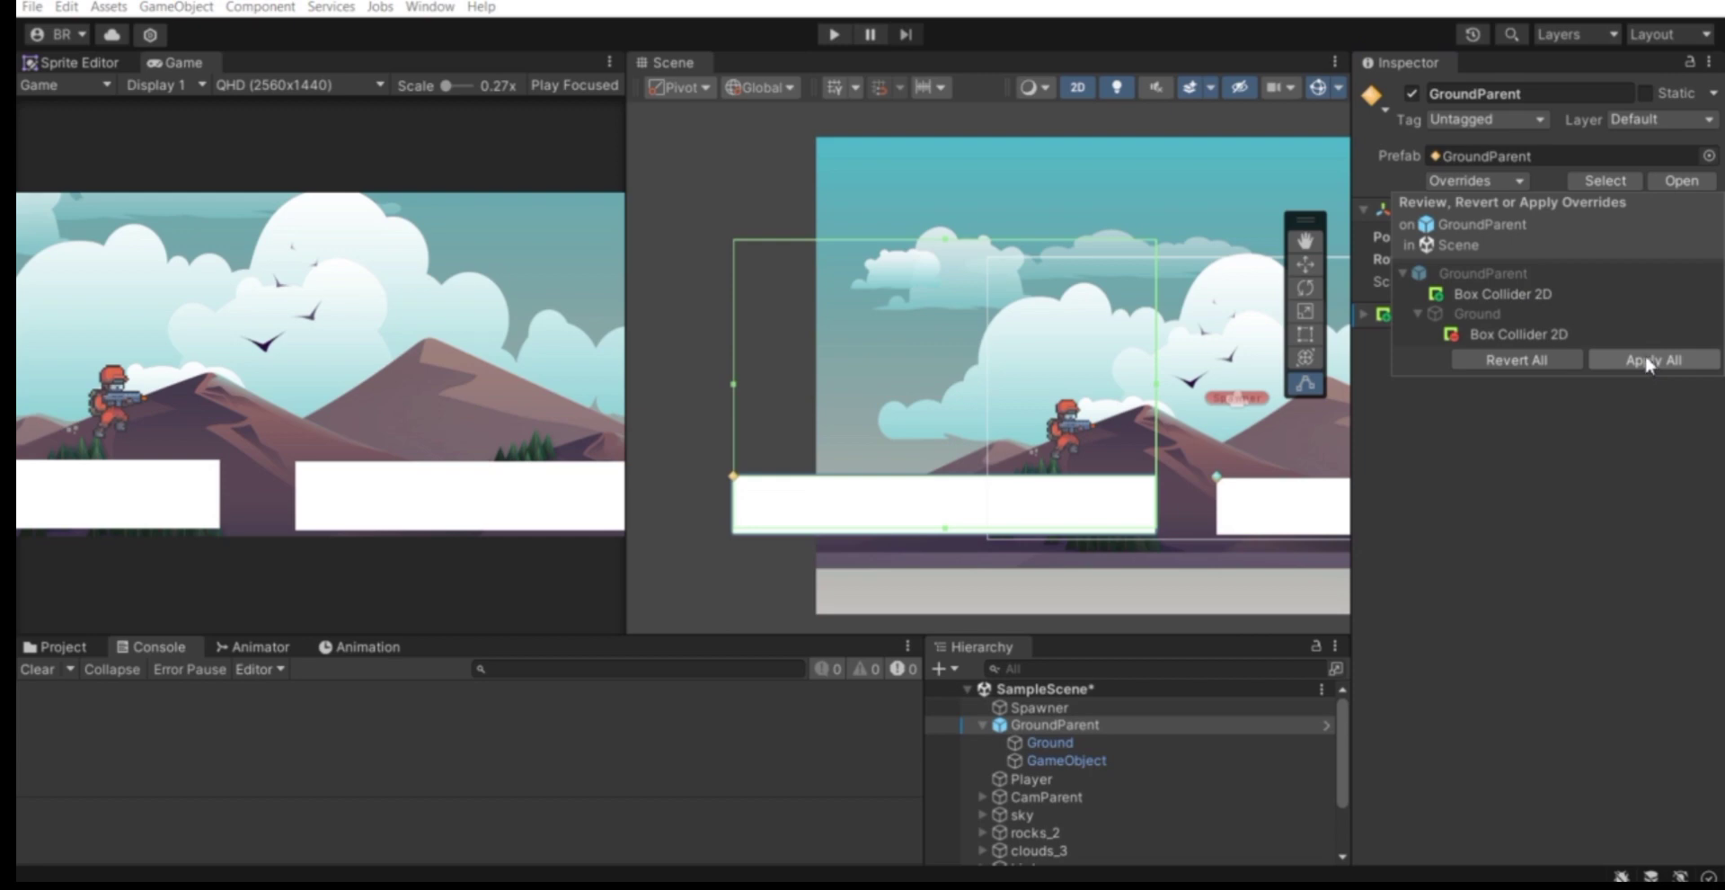
{"action": "left_click", "coordinate": [1644, 363]}
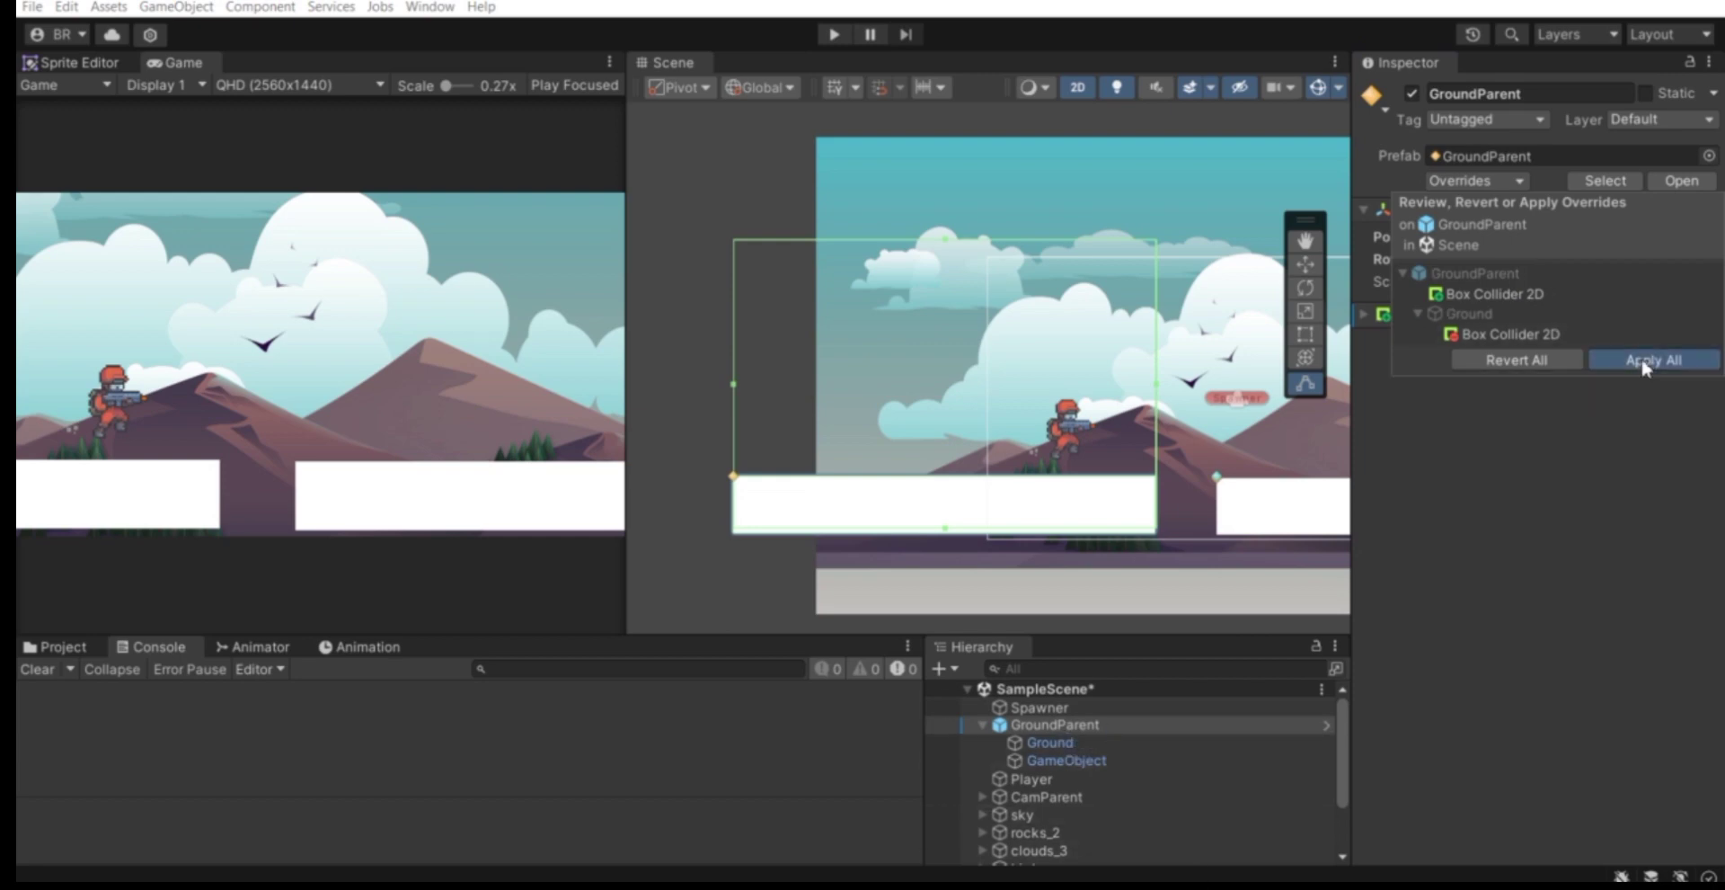
Show the Prefab folder in the Project panel and collapse GroundParent's children.
{"action": "left_click", "coordinate": [45, 649]}
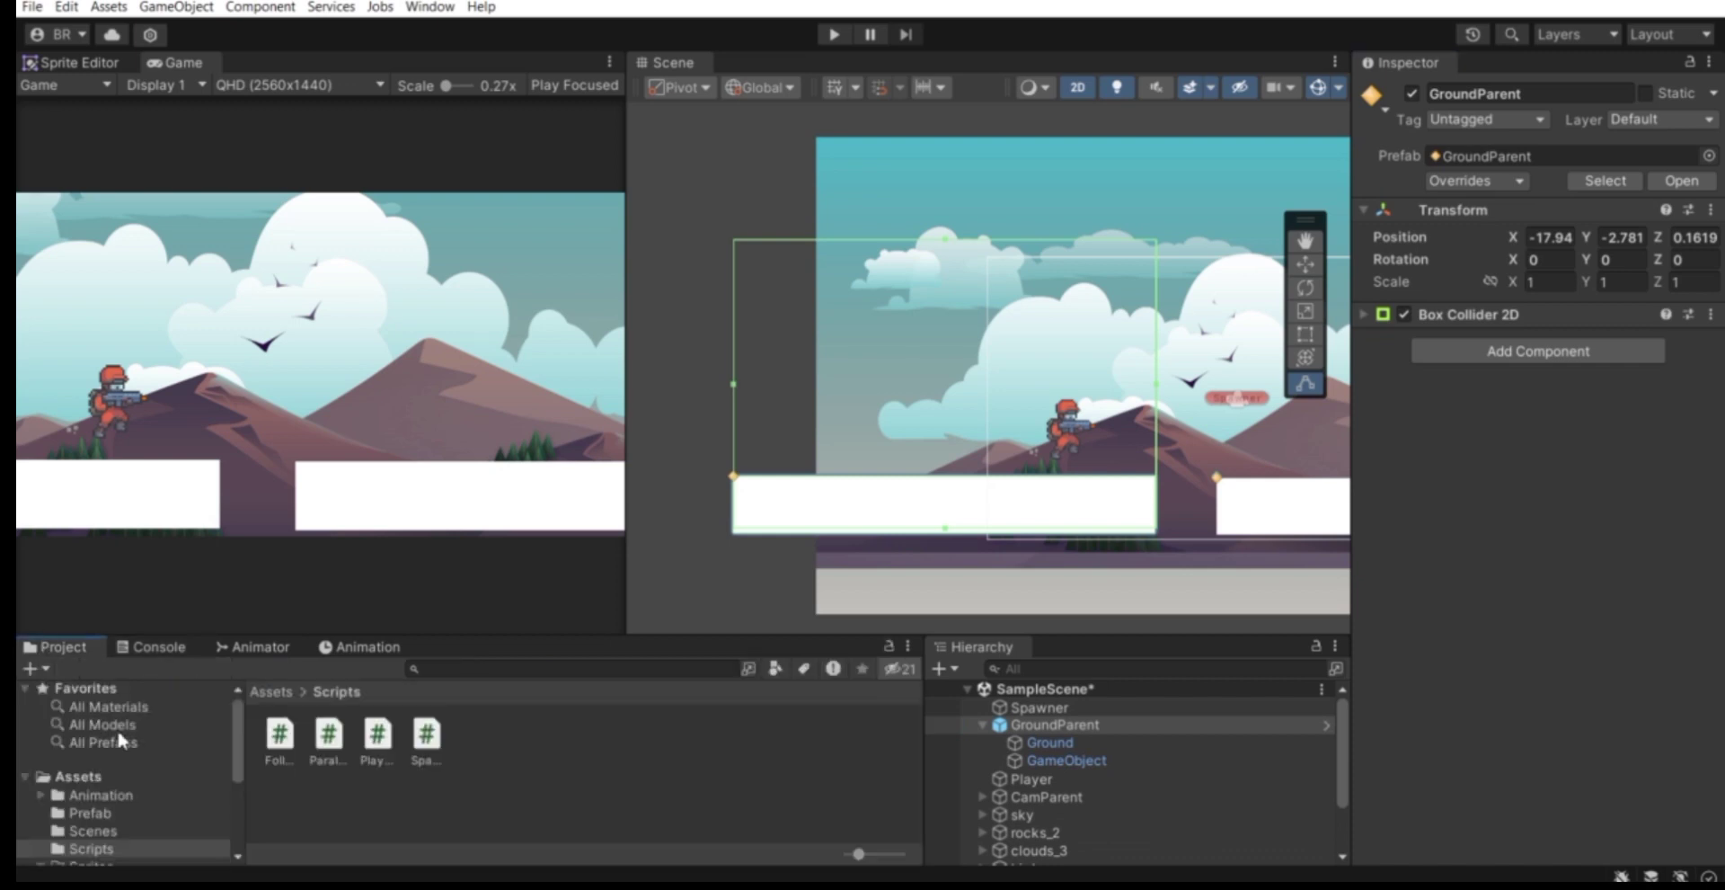
{"action": "left_click", "coordinate": [90, 812]}
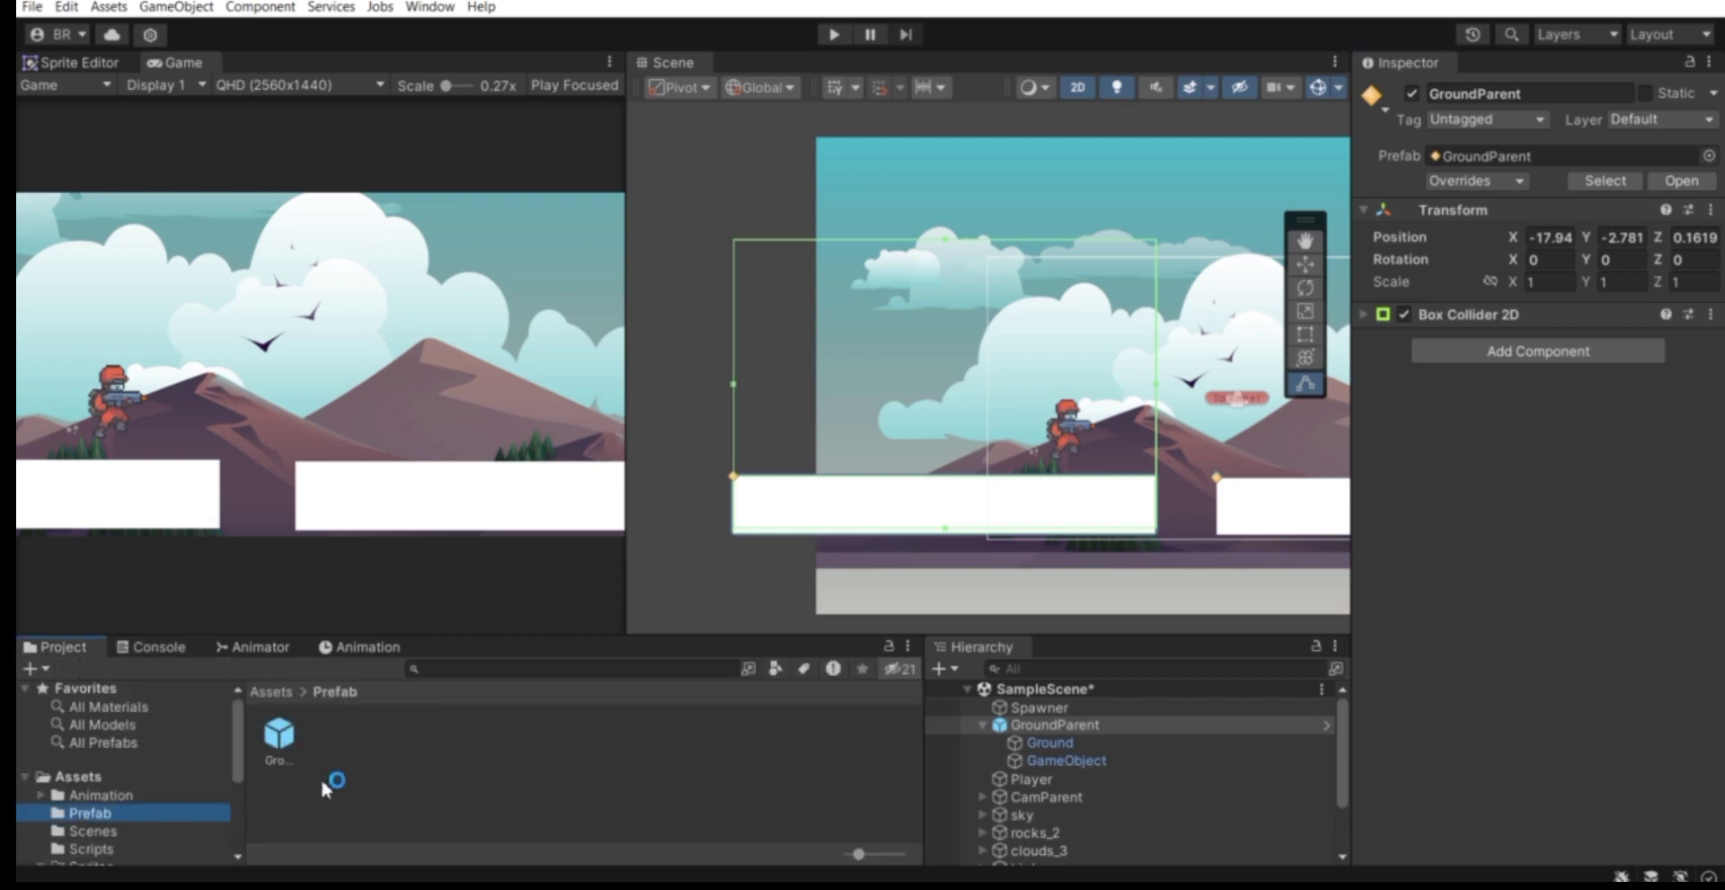
{"action": "scroll", "coordinate": [1031, 418], "scroll_direction": "up", "scroll_amount": 2}
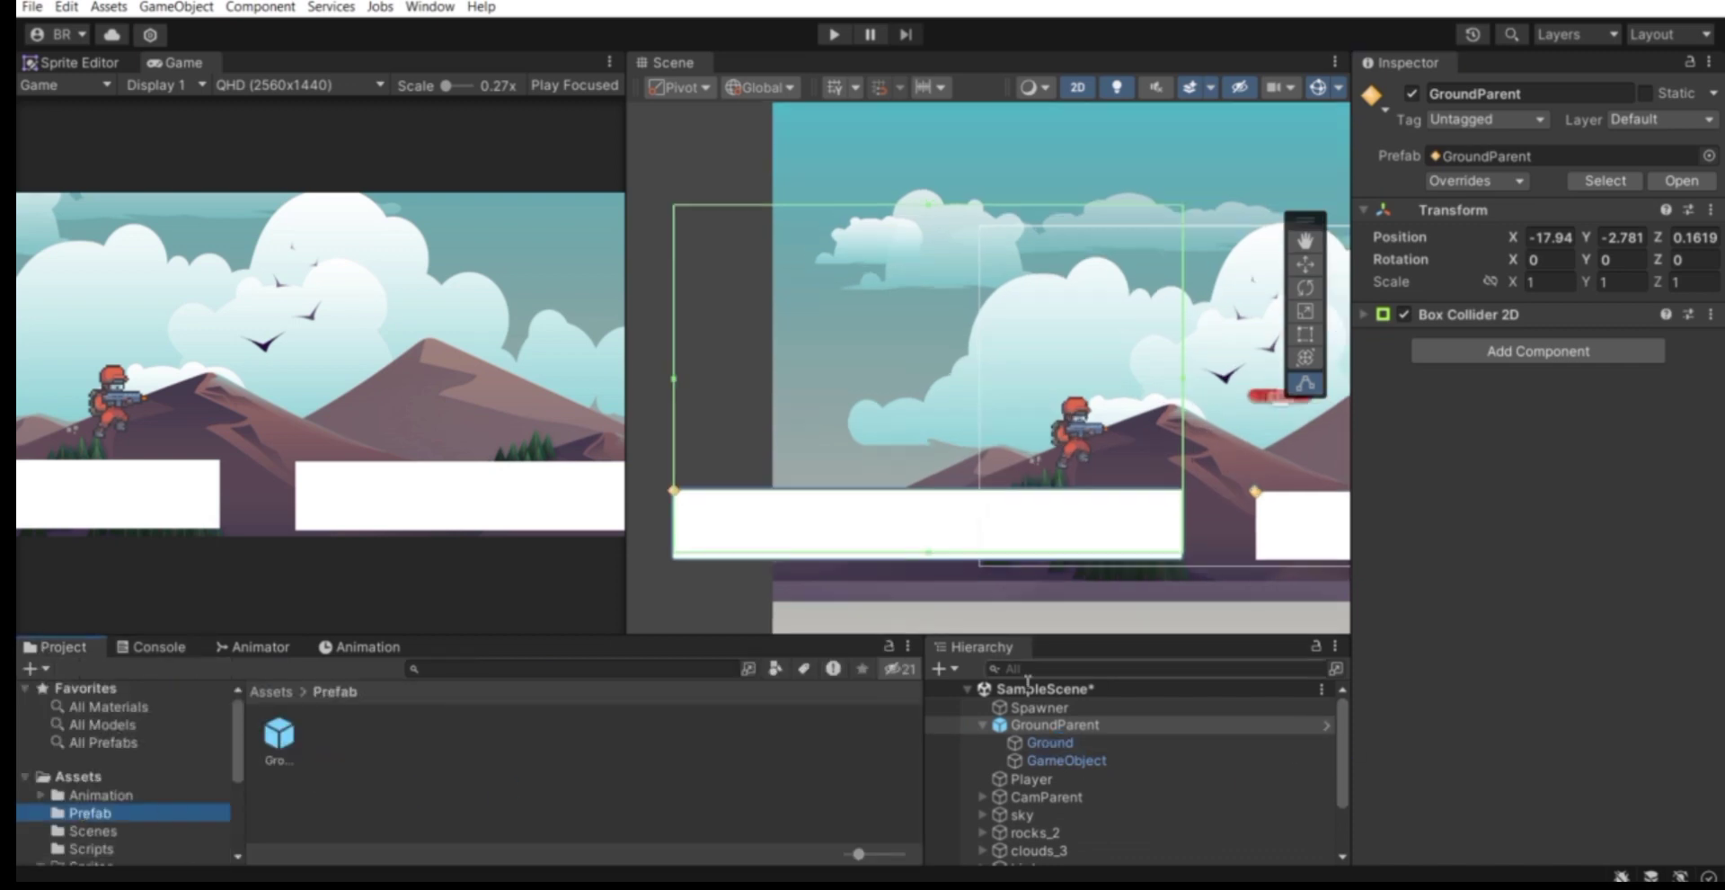
{"action": "left_click", "coordinate": [980, 724]}
{"action": "scroll", "coordinate": [901, 485], "scroll_direction": "down", "scroll_amount": 1}
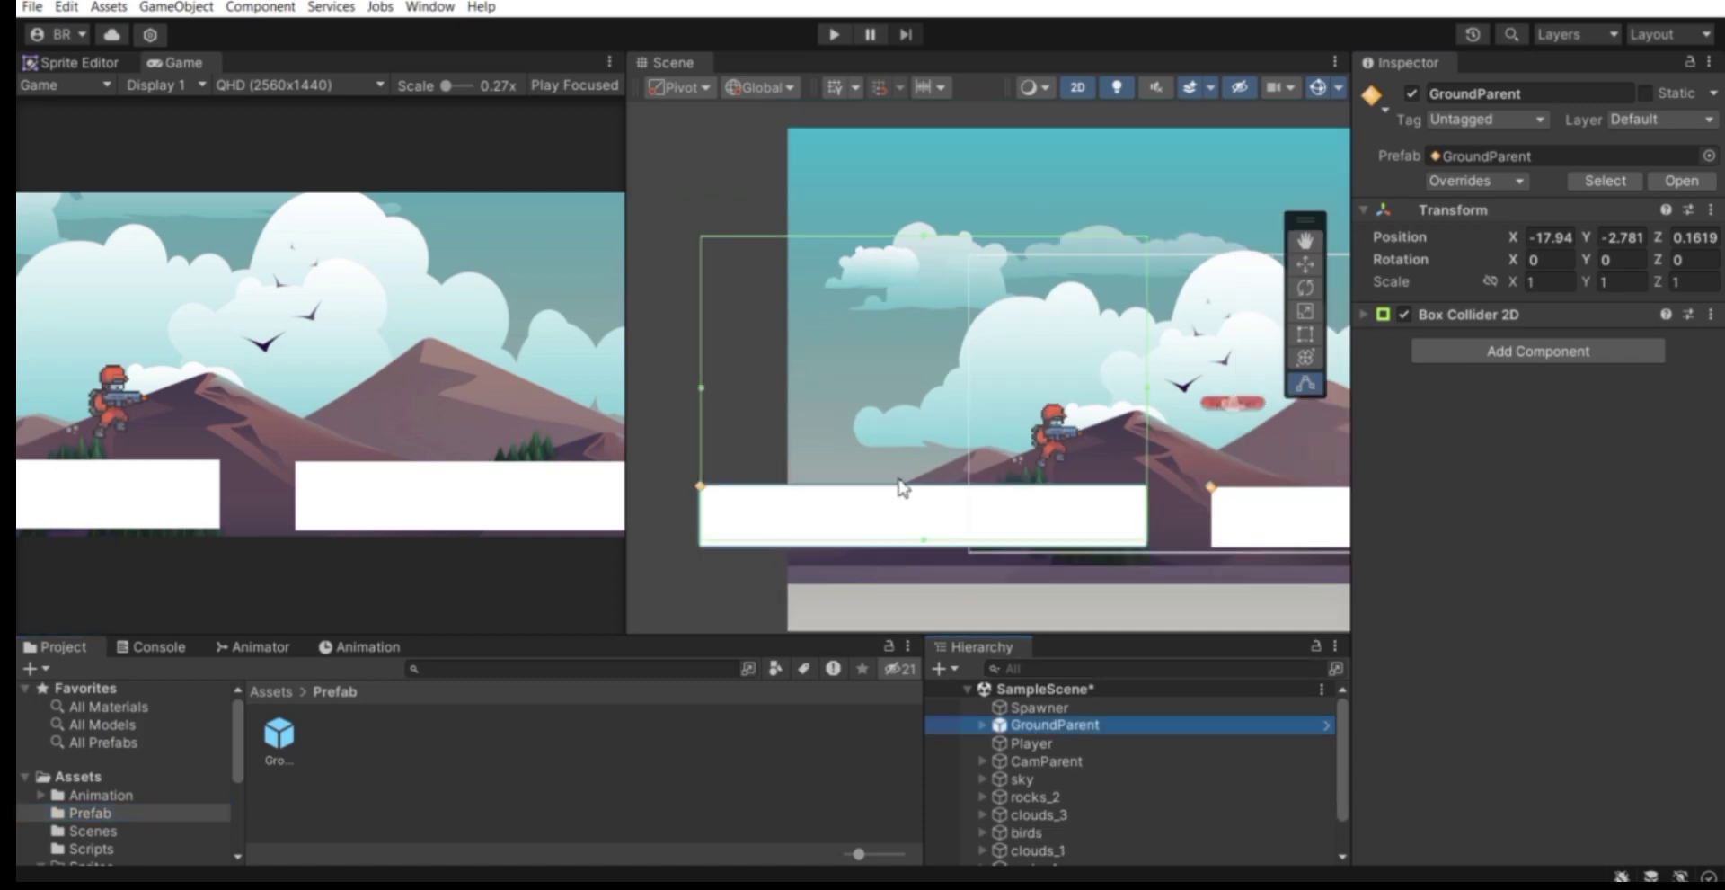
{"action": "scroll", "coordinate": [909, 488], "scroll_direction": "up", "scroll_amount": 1}
Select Player in the Hierarchy and return the Project panel to the Assets root.
{"action": "left_click", "coordinate": [1027, 708]}
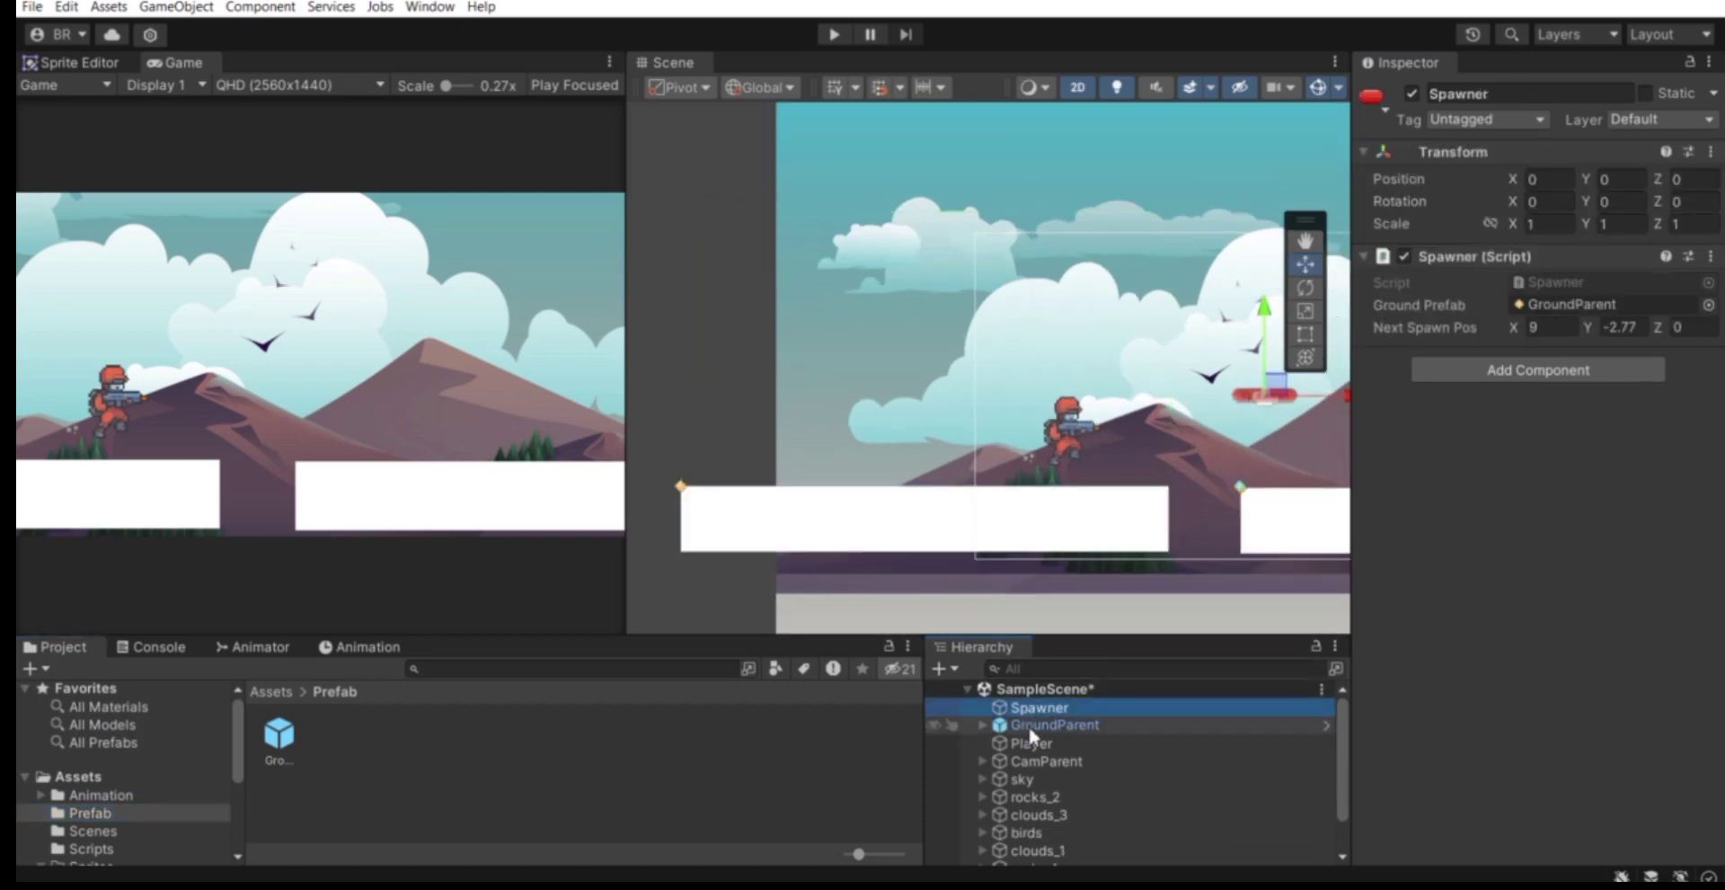
{"action": "left_click", "coordinate": [1028, 724]}
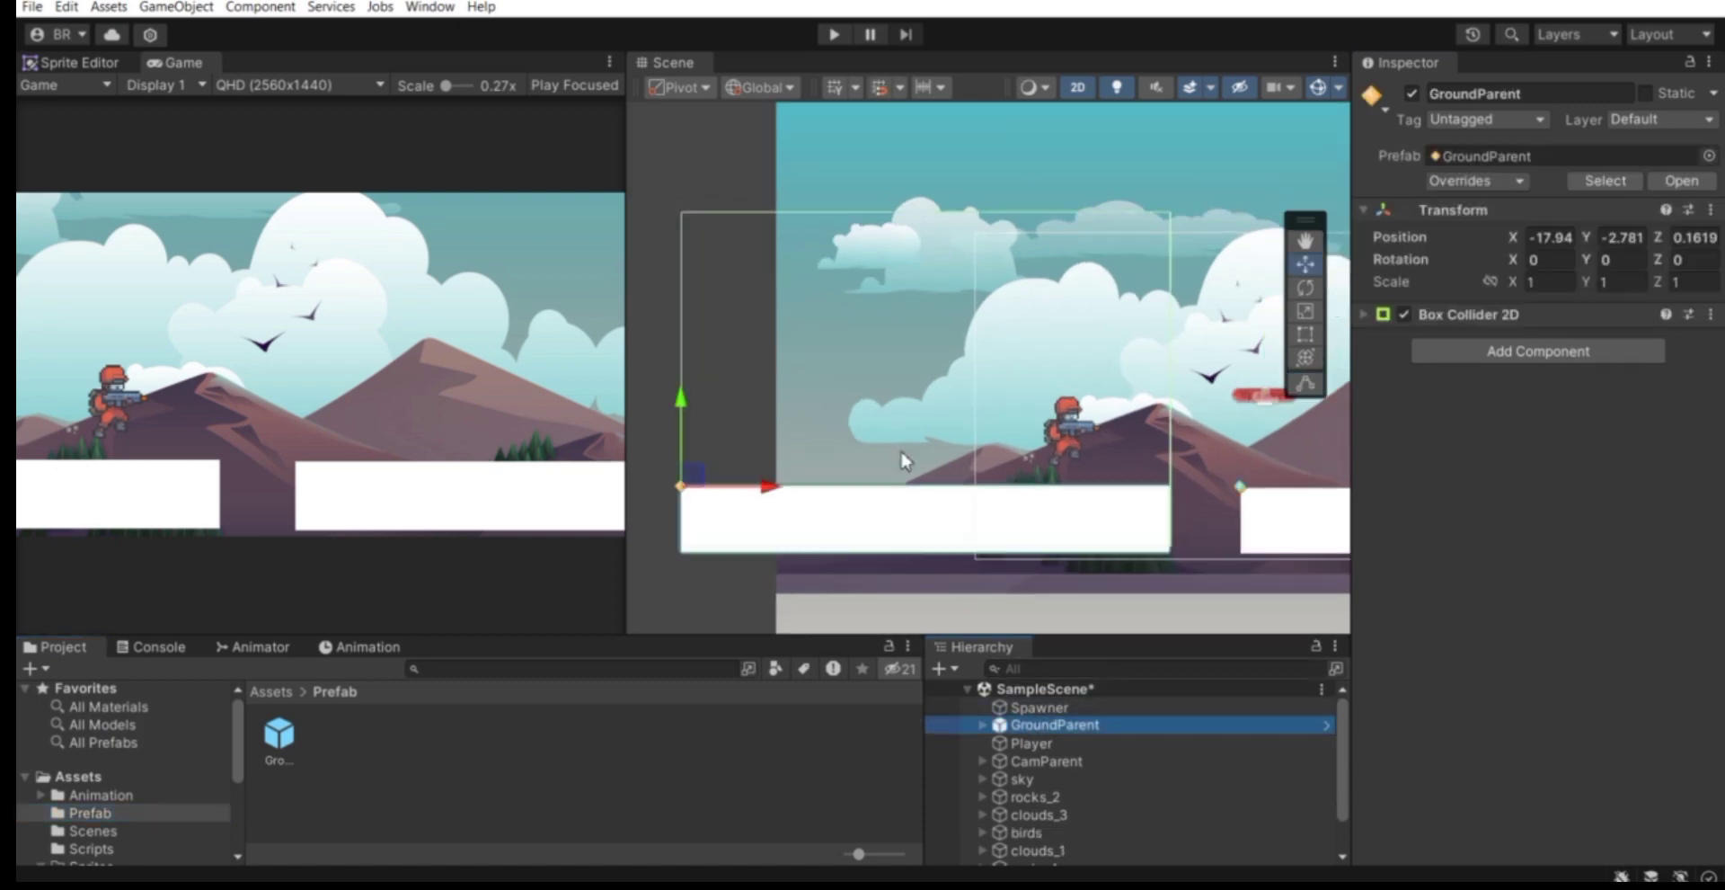
{"action": "left_click", "coordinate": [1032, 744]}
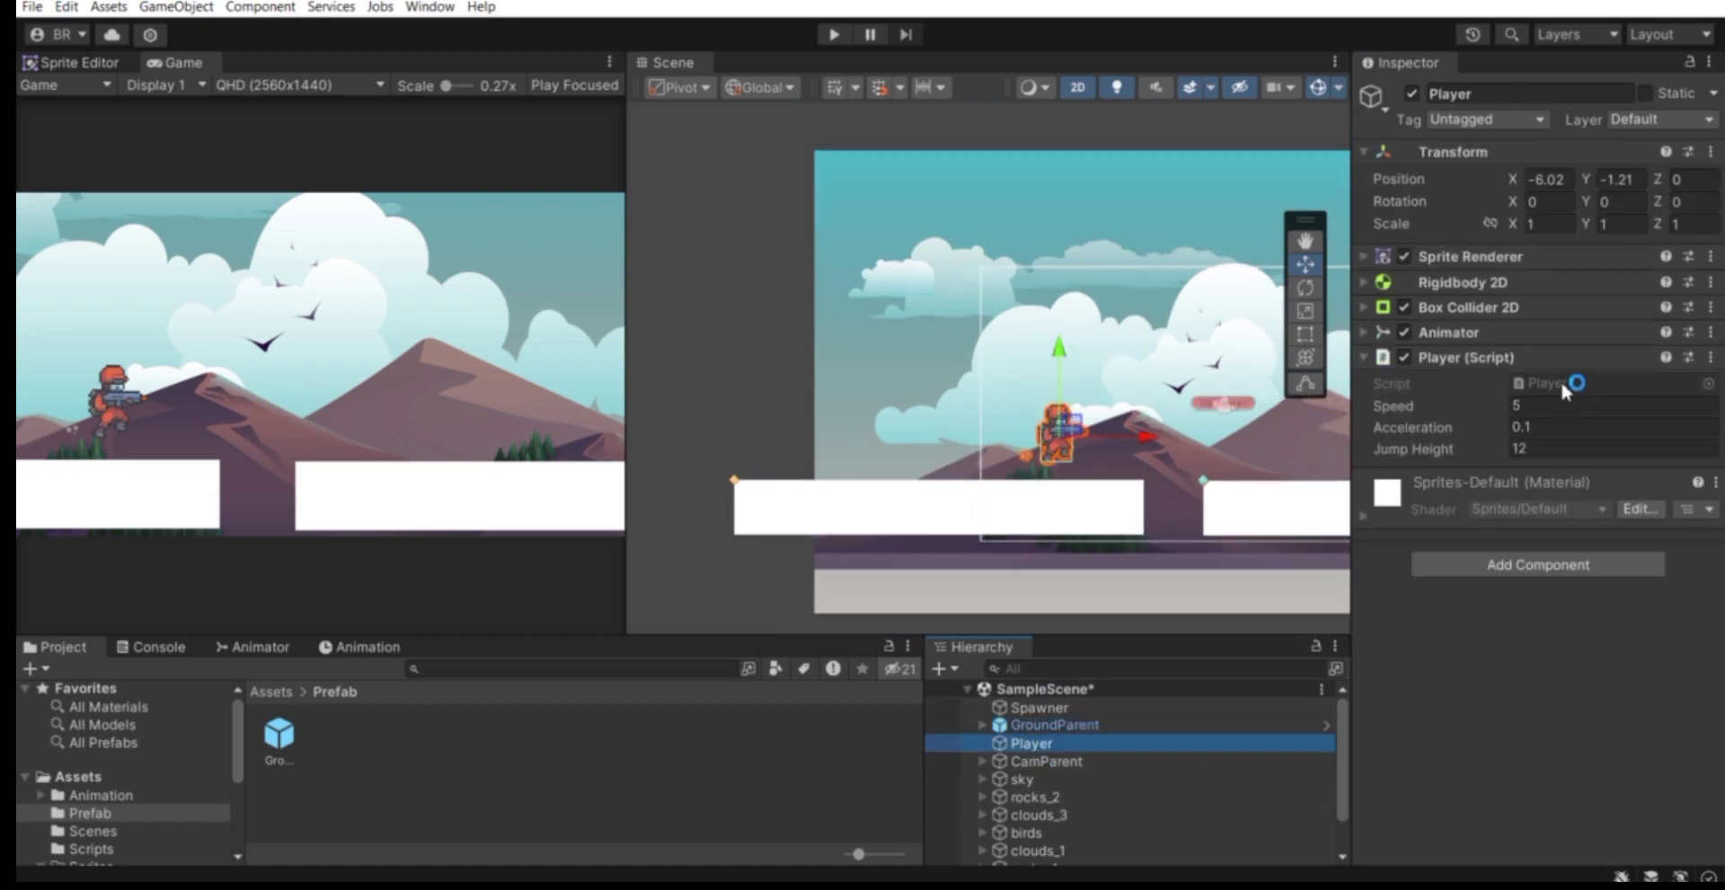
{"action": "left_click", "coordinate": [93, 782]}
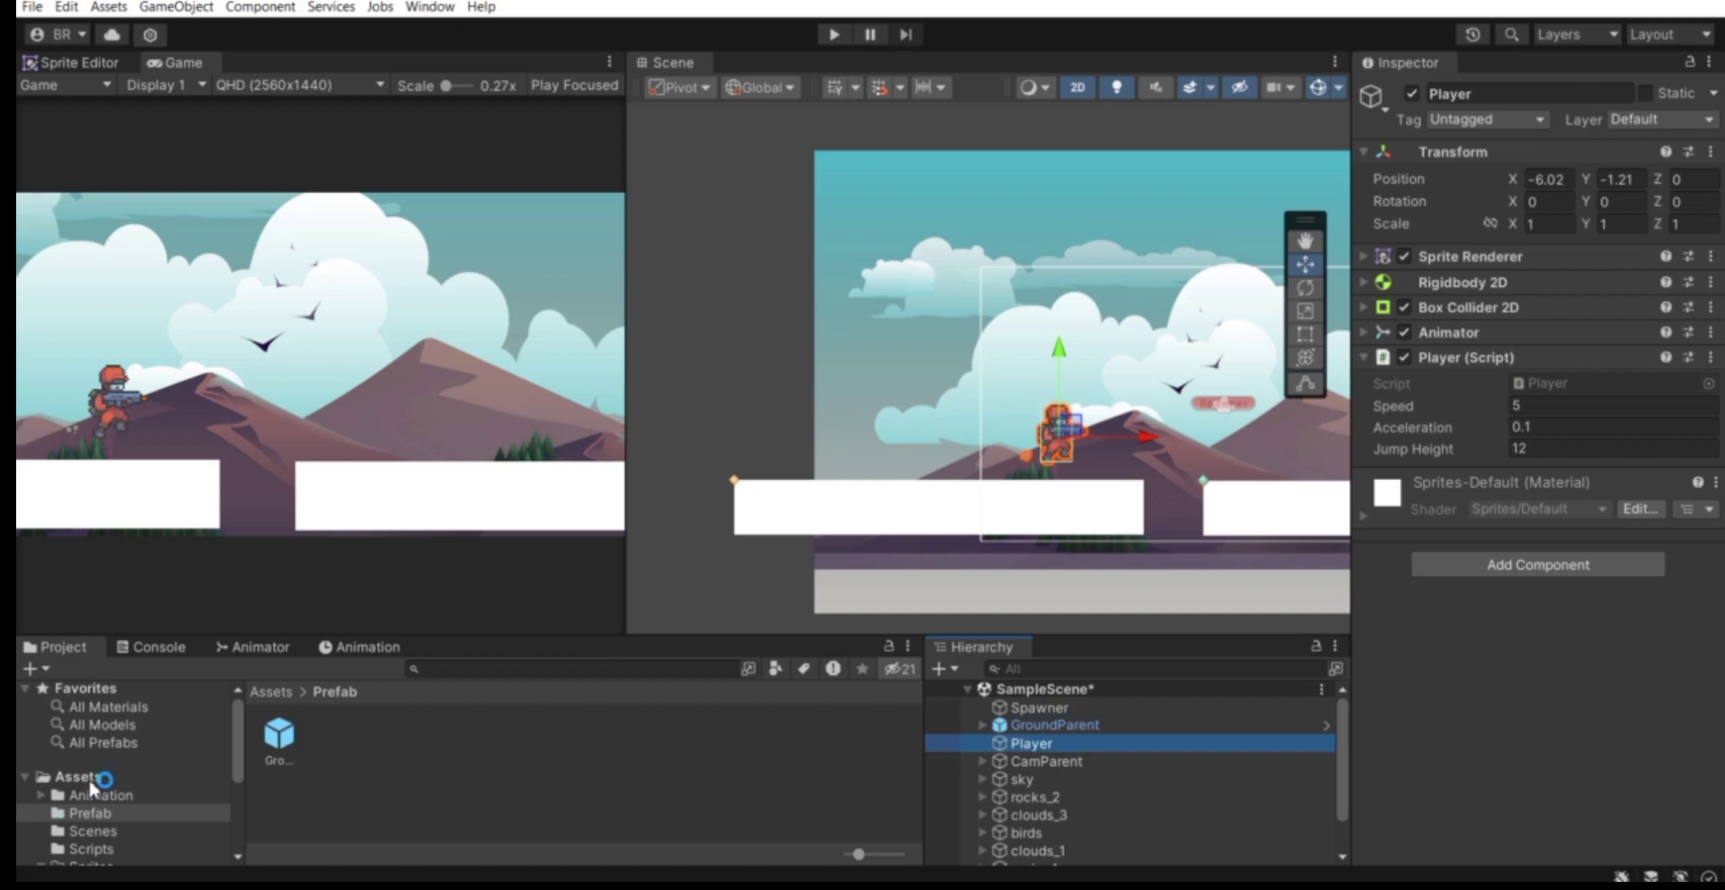
Locate Player.cs through Player's Script field and open it in the code editor.
{"action": "right_click", "coordinate": [403, 823]}
{"action": "left_click", "coordinate": [545, 299]}
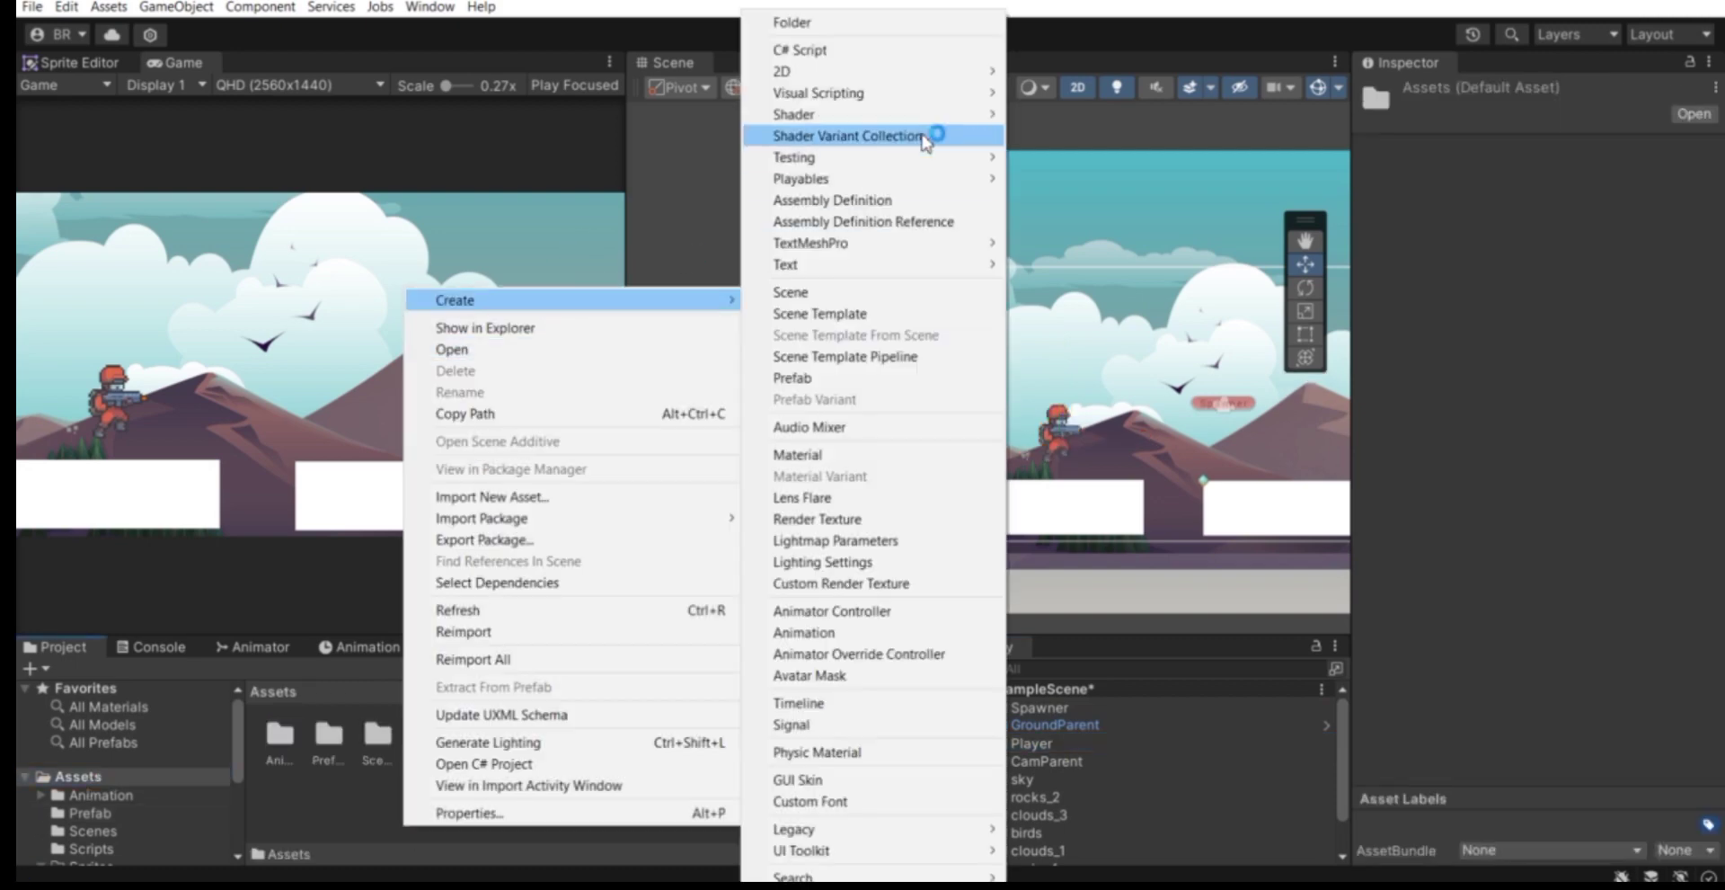
{"action": "left_click", "coordinate": [888, 61]}
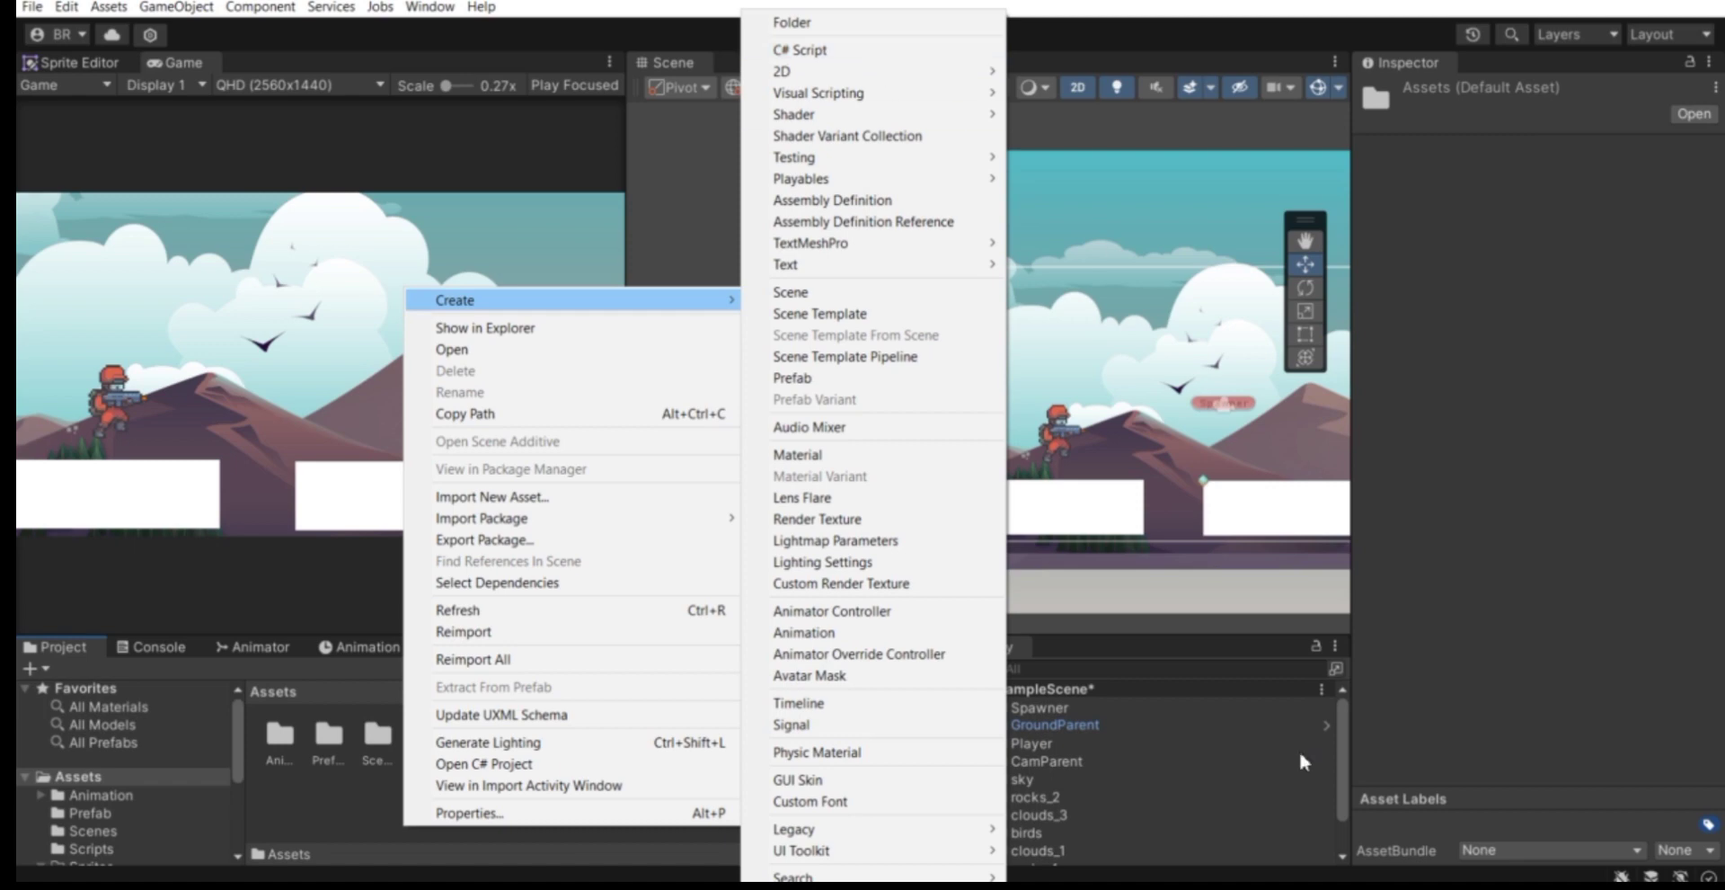
{"action": "left_click", "coordinate": [1055, 745]}
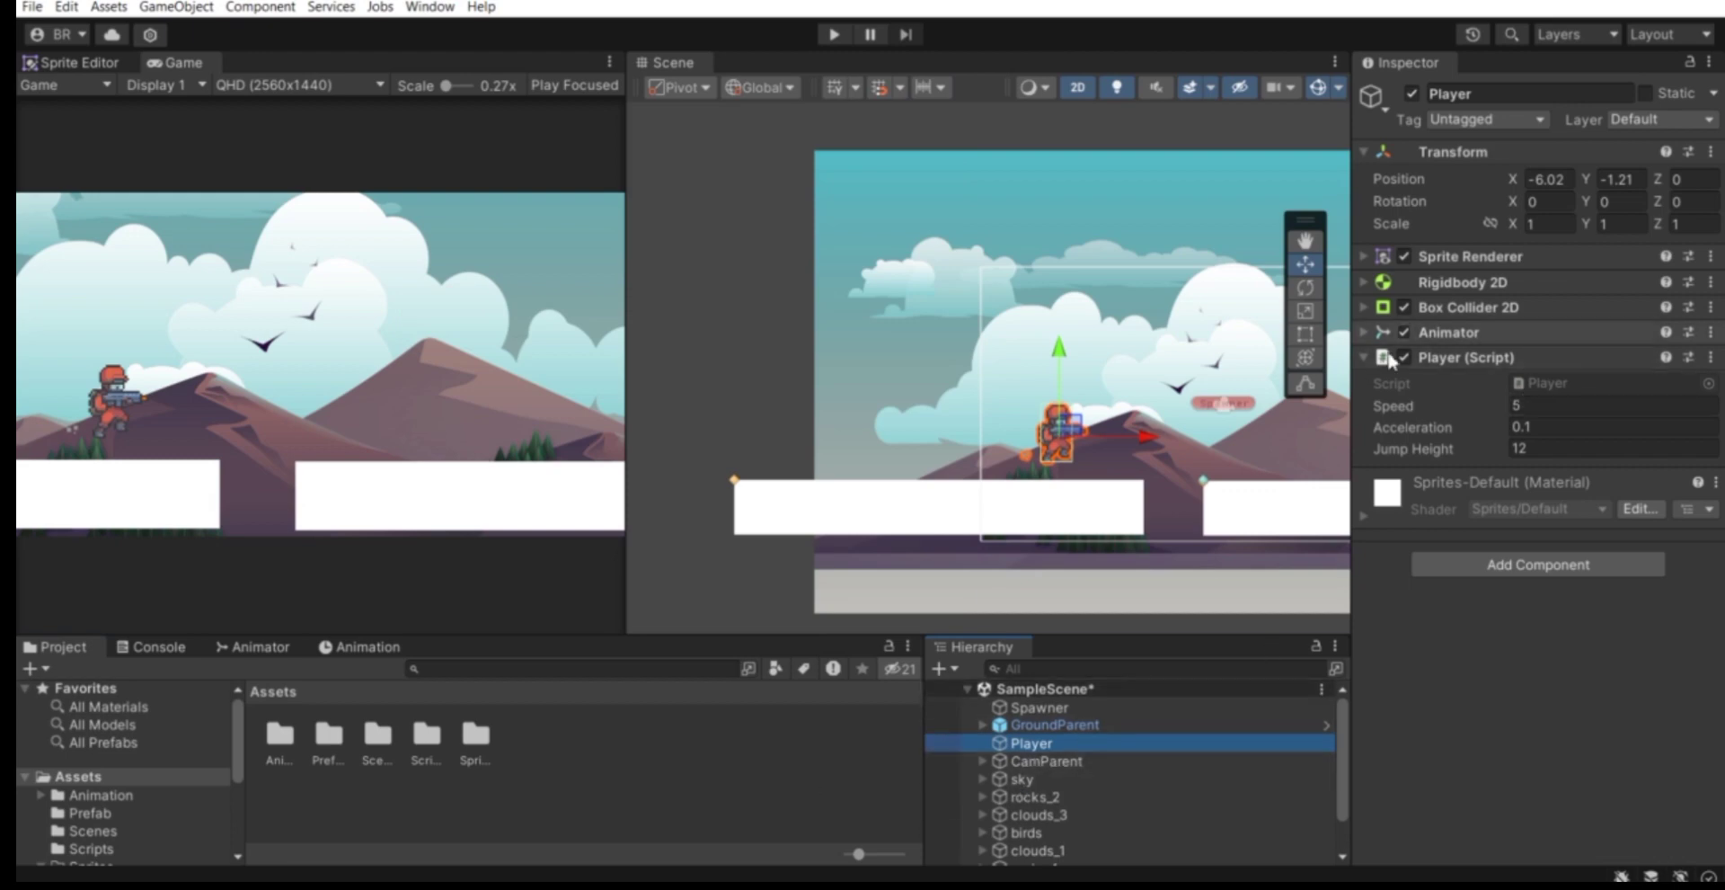
{"action": "left_click", "coordinate": [1557, 382]}
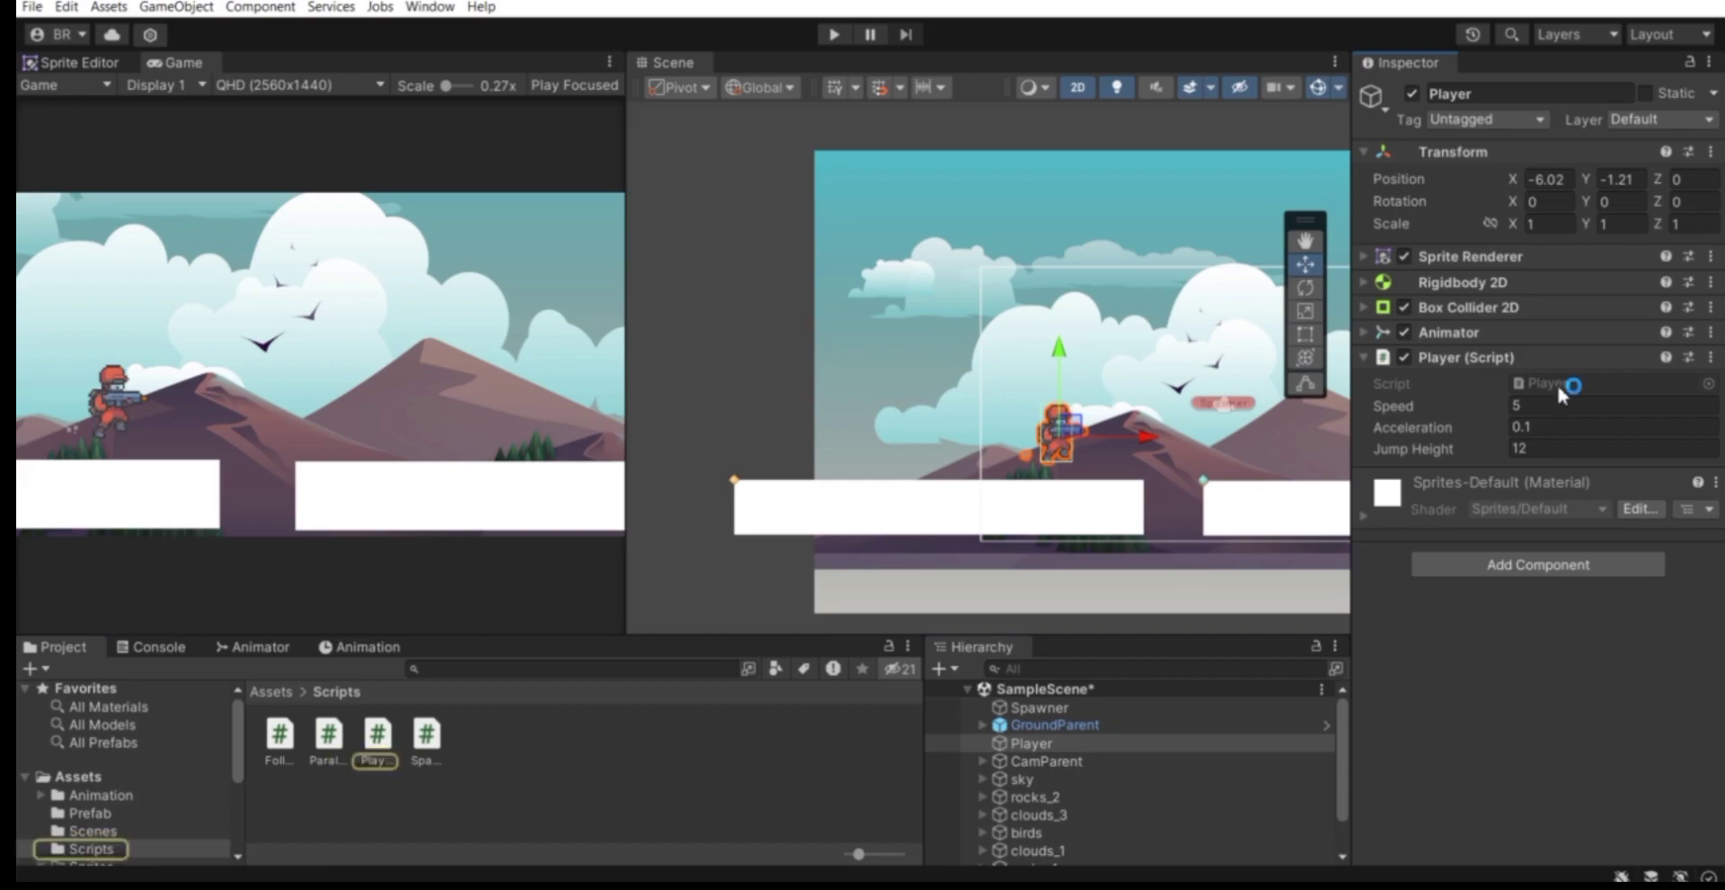
{"action": "double_click", "coordinate": [1556, 381]}
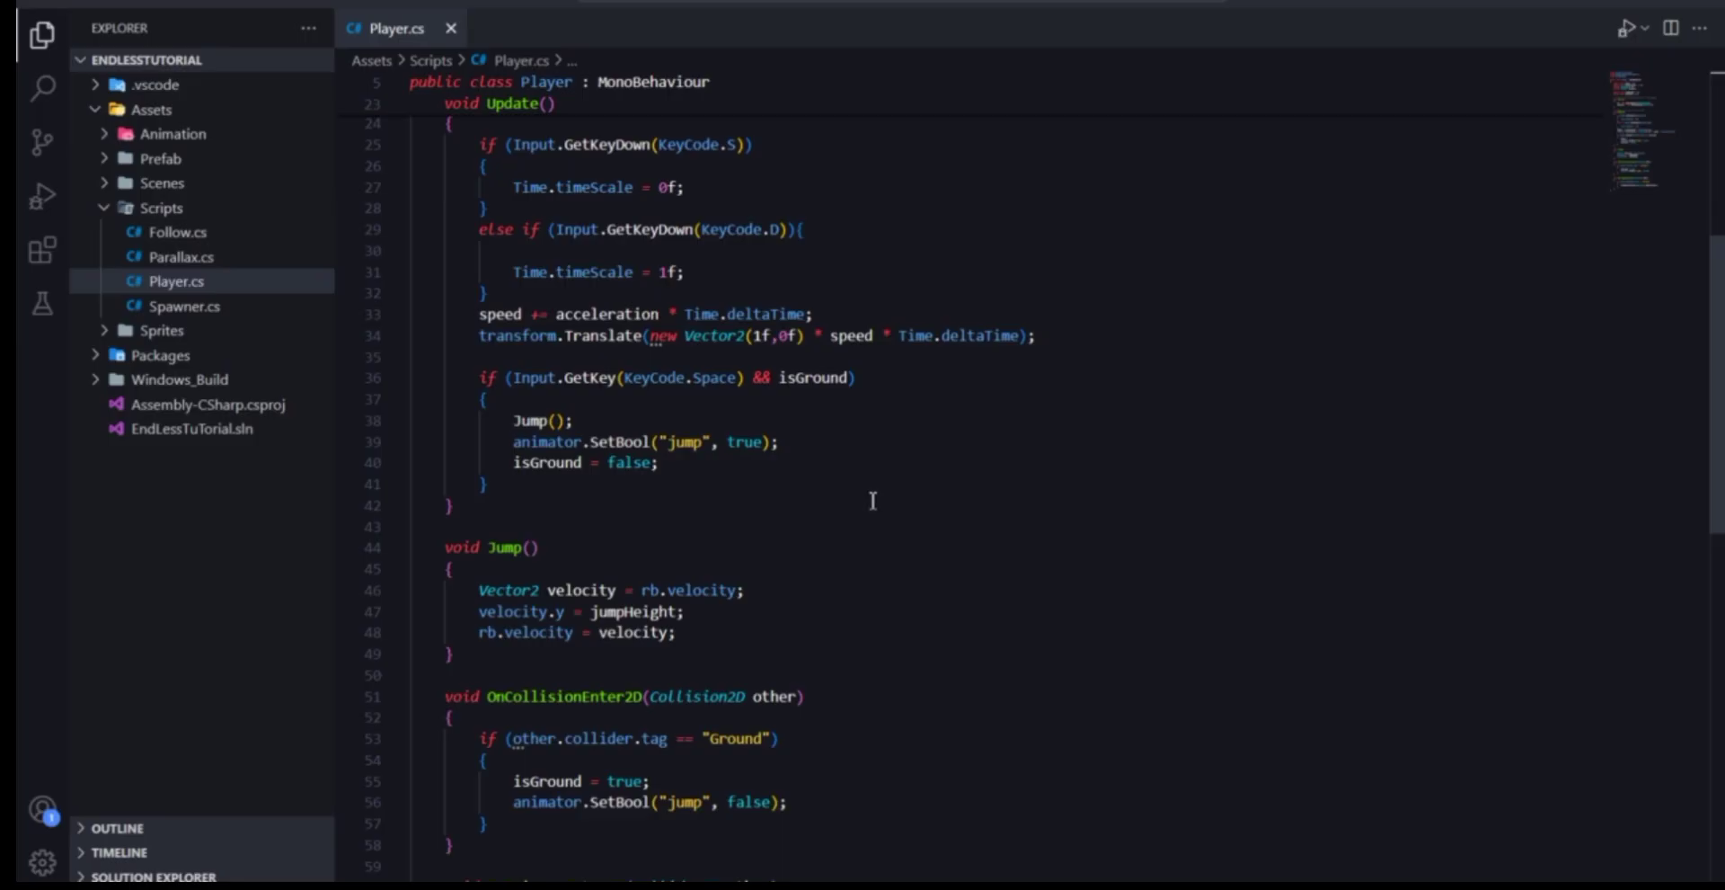
Insert an empty OnTriggerExit2D(Collider2D other) method below OnTriggerEnter2D in Player.cs.
{"action": "scroll", "coordinate": [872, 501], "scroll_direction": "down", "scroll_amount": 9}
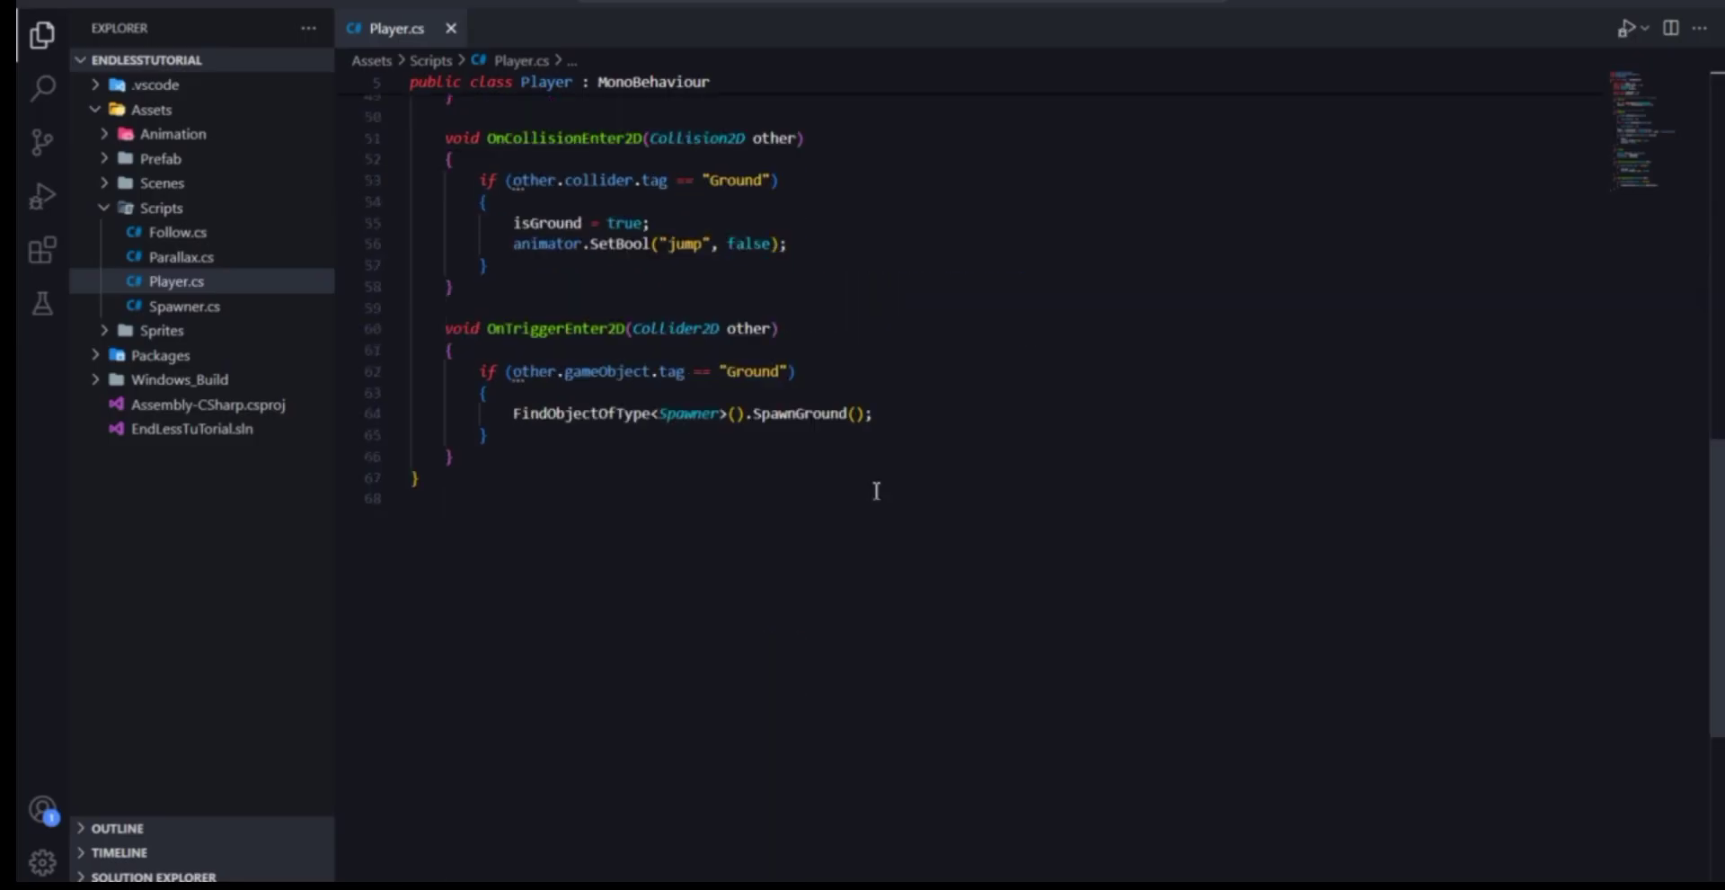
{"action": "left_click", "coordinate": [460, 458]}
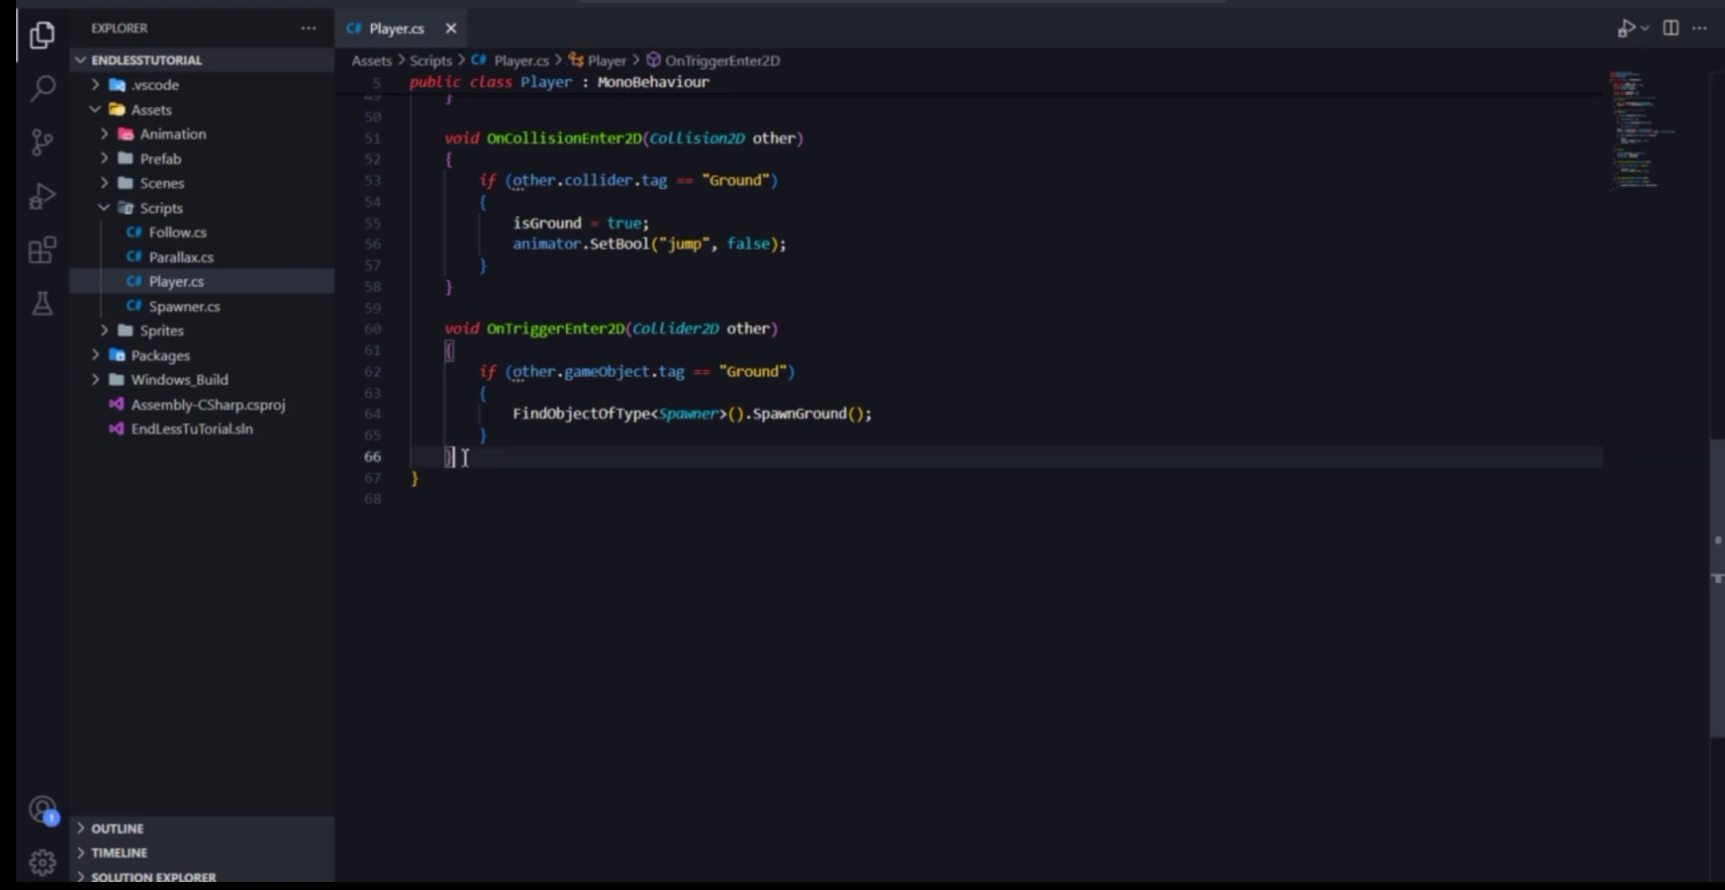
{"action": "key", "text": "Return"}
{"action": "key", "text": "Return"}
{"action": "type", "text": "OnTr"}
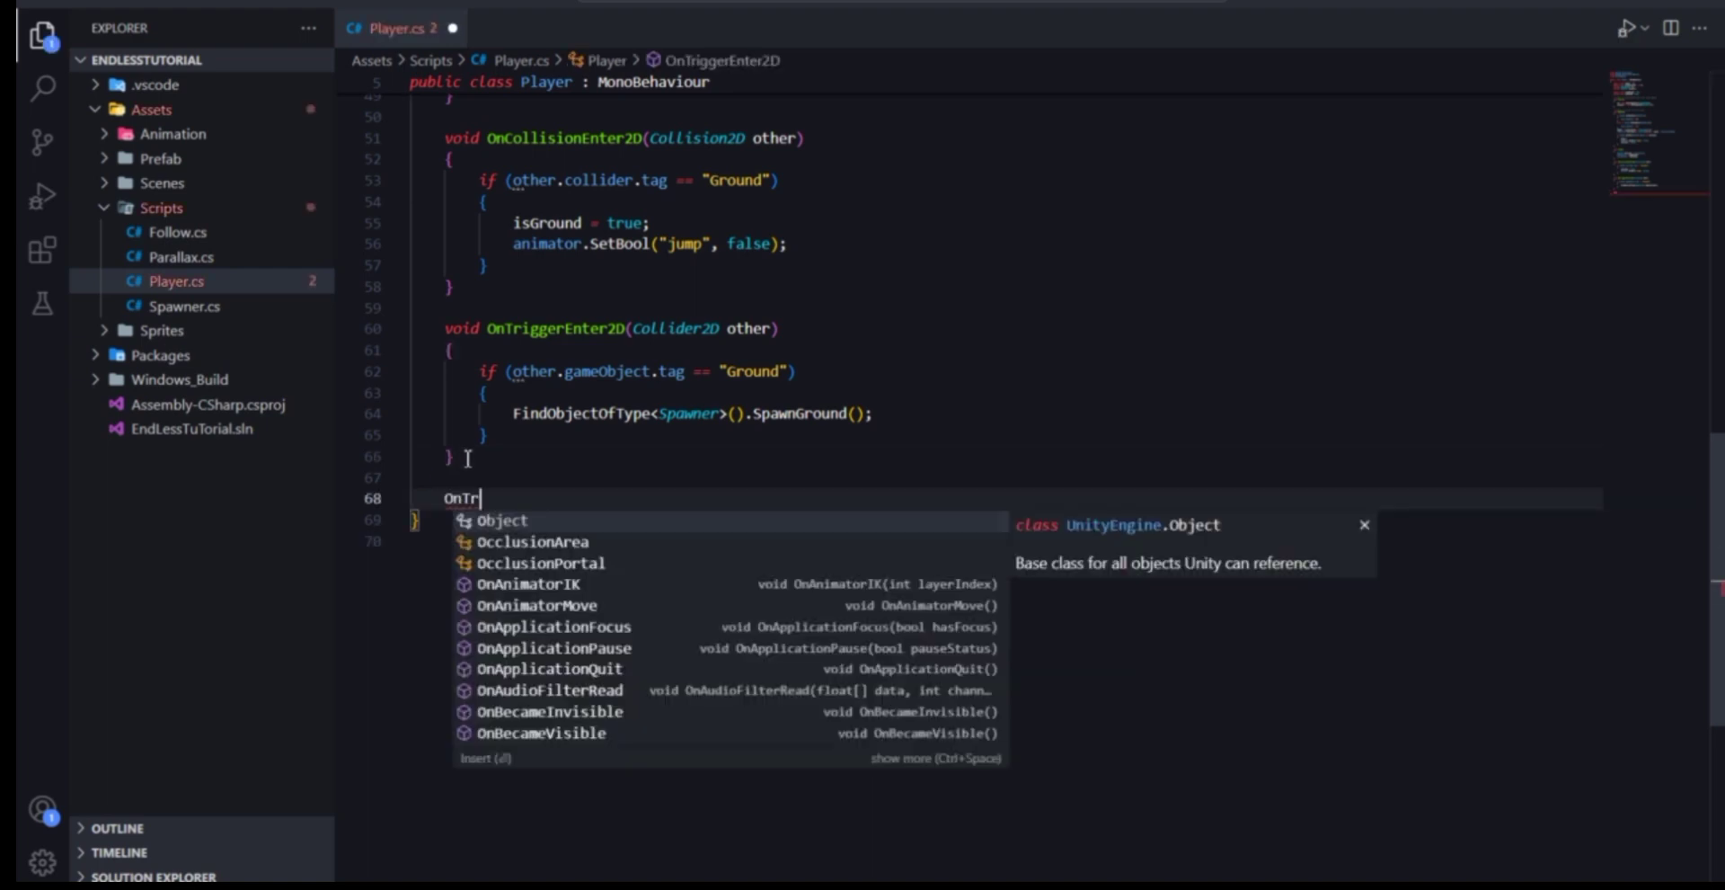
{"action": "type", "text": "igger"}
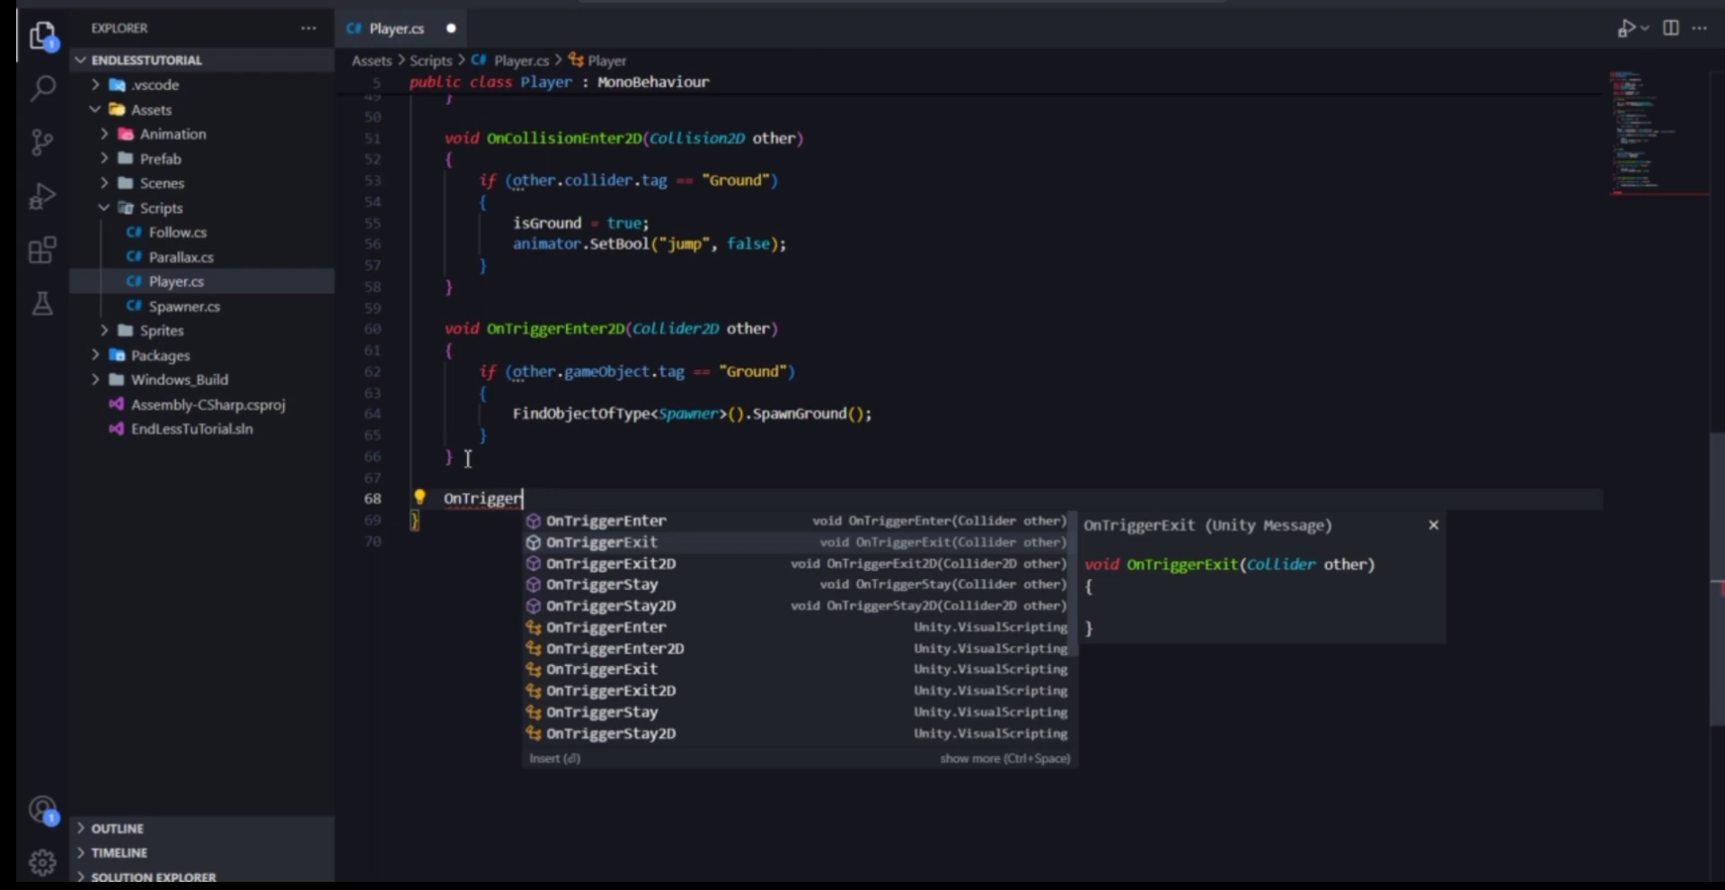
{"action": "key", "text": "Down"}
{"action": "key", "text": "Return"}
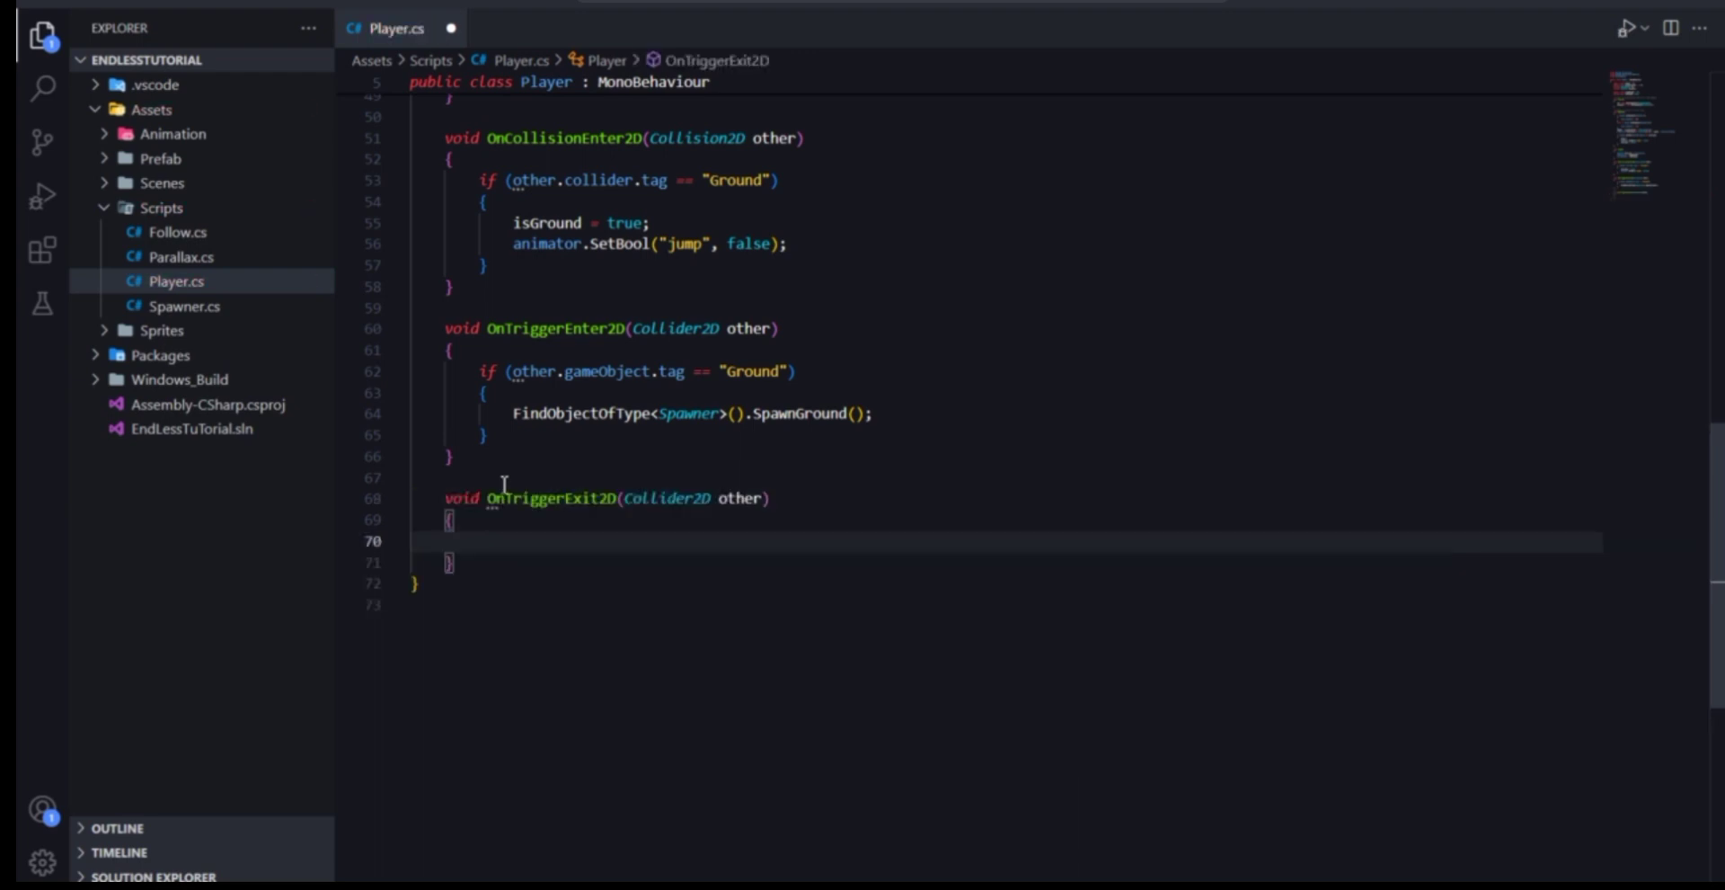
{"action": "left_click_drag", "start_coordinate": [418, 583], "coordinate": [422, 495]}
{"action": "left_click", "coordinate": [528, 539]}
{"action": "key", "text": "alt+Tab"}
Select GroundParent and frame it in the Scene view to inspect it.
{"action": "left_click", "coordinate": [1047, 725]}
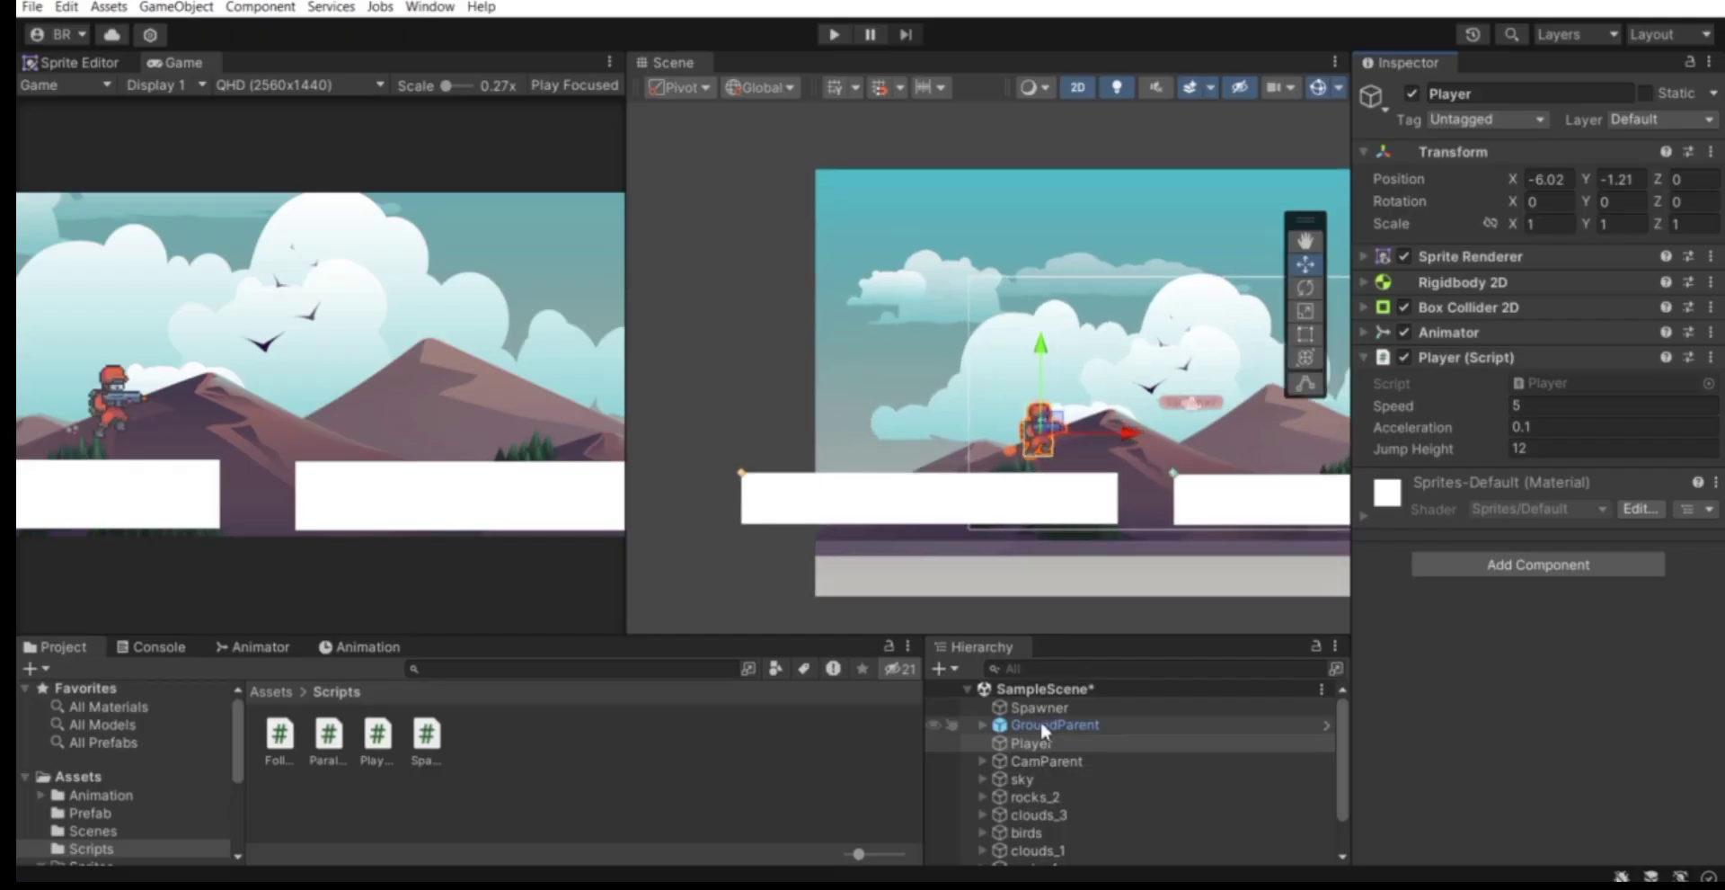
{"action": "key", "text": "f"}
{"action": "scroll", "coordinate": [755, 378], "scroll_direction": "up", "scroll_amount": 5}
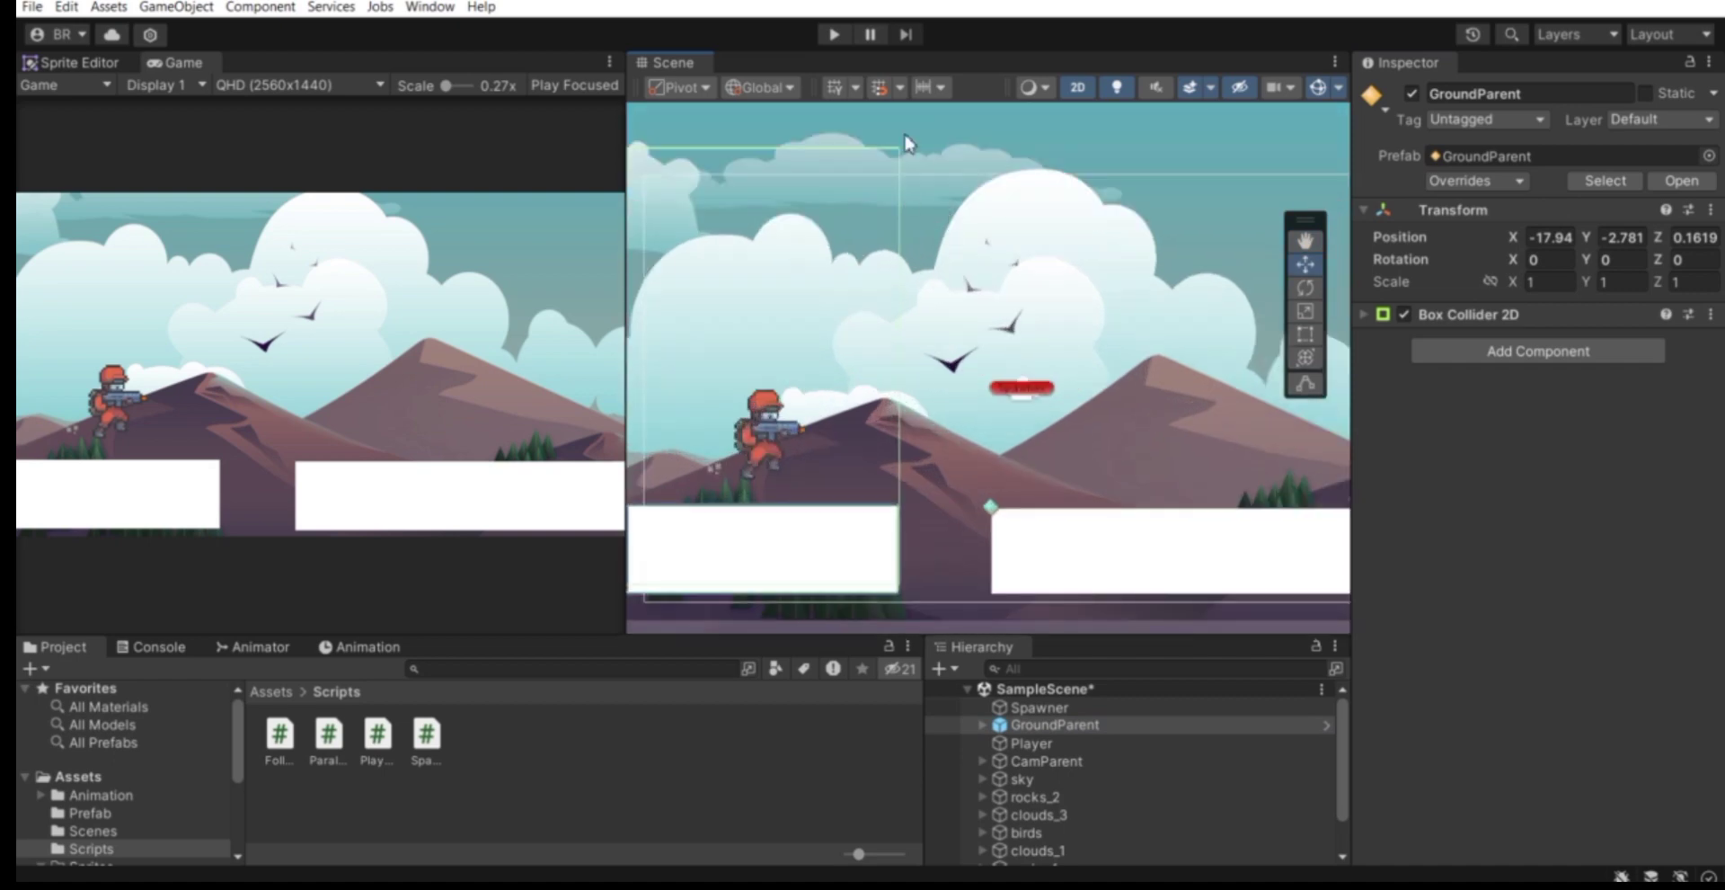
{"action": "scroll", "coordinate": [879, 305], "scroll_direction": "down", "scroll_amount": 1}
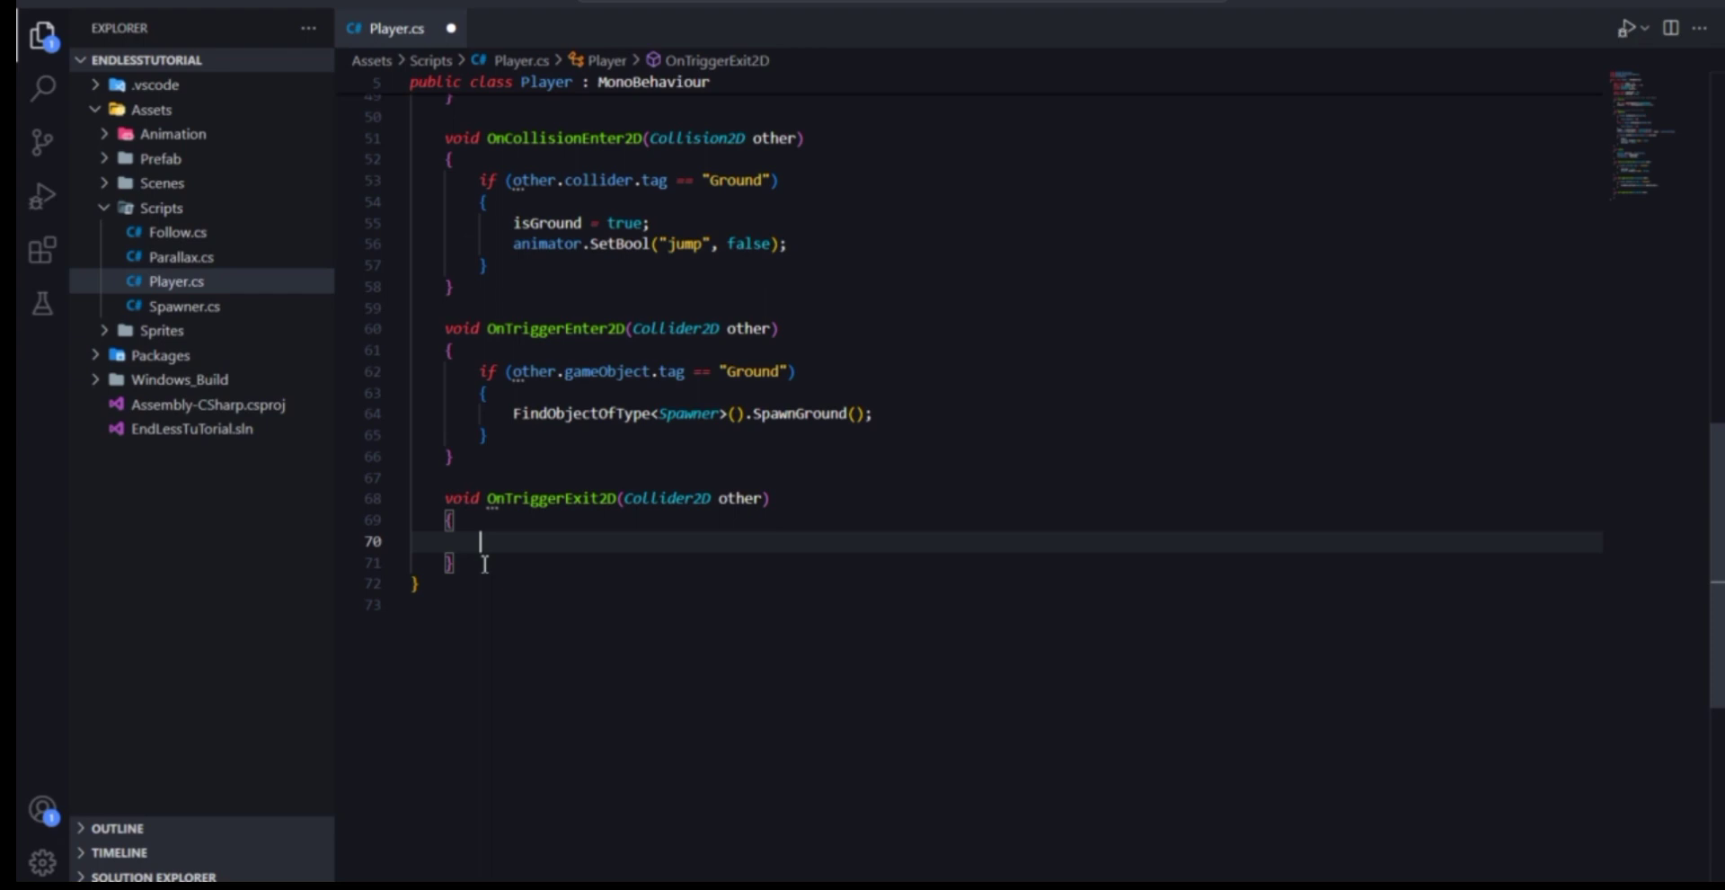
Add Debug.Log(other.transform.name); inside OnTriggerExit2D and save Player.cs.
{"action": "left_click_drag", "start_coordinate": [484, 563], "coordinate": [411, 499]}
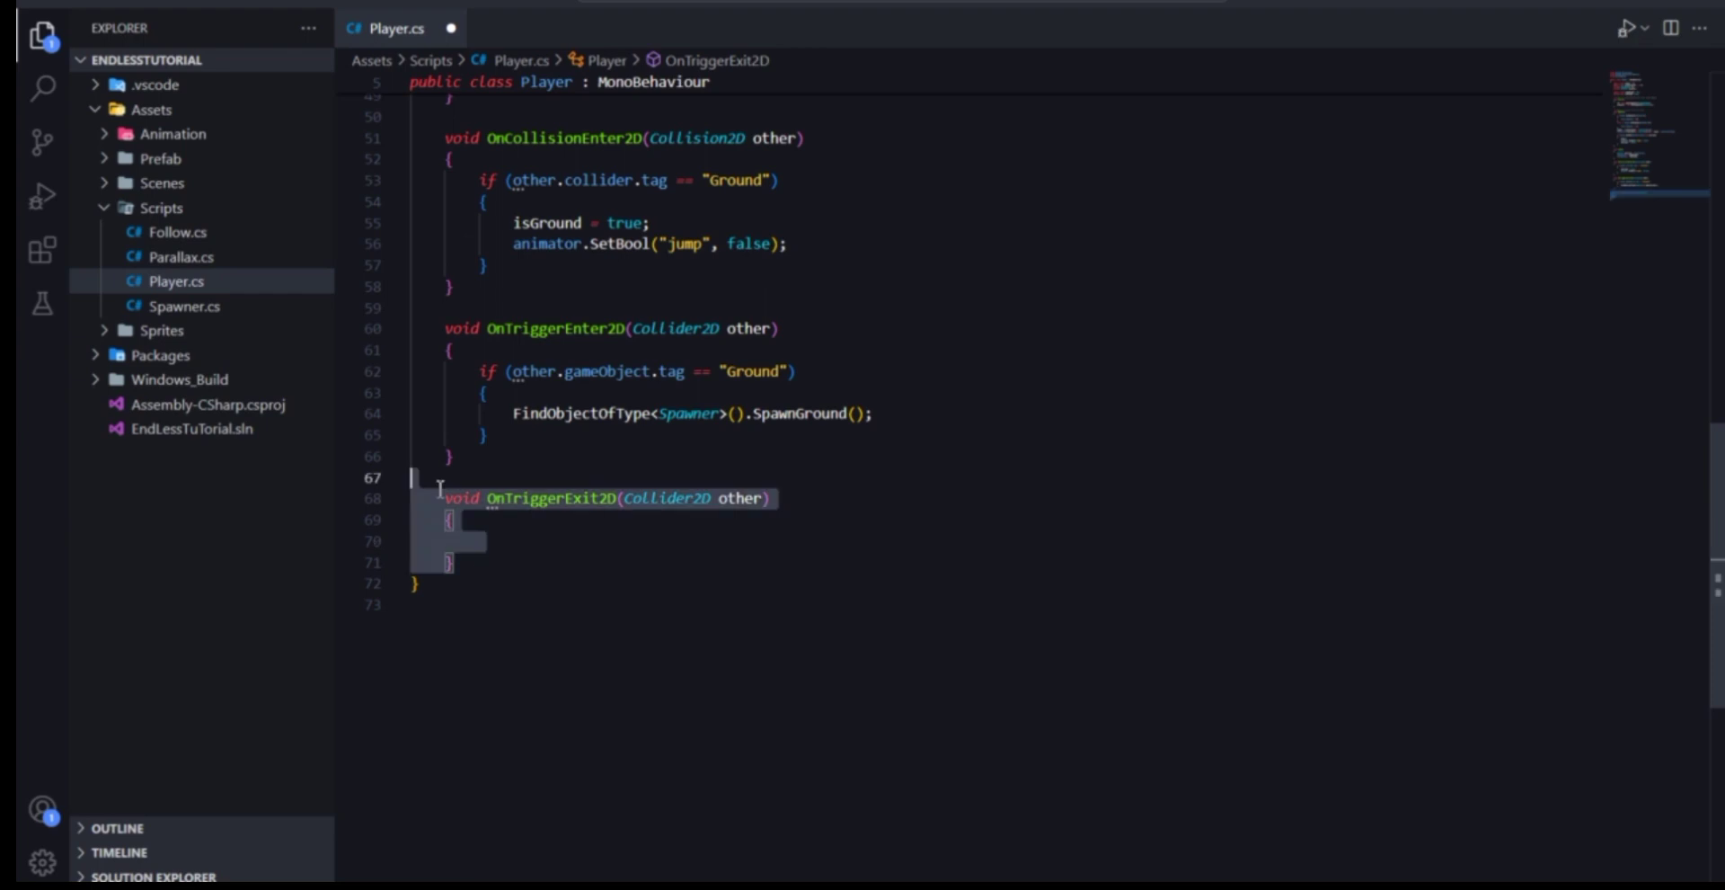
{"action": "left_click", "coordinate": [591, 524]}
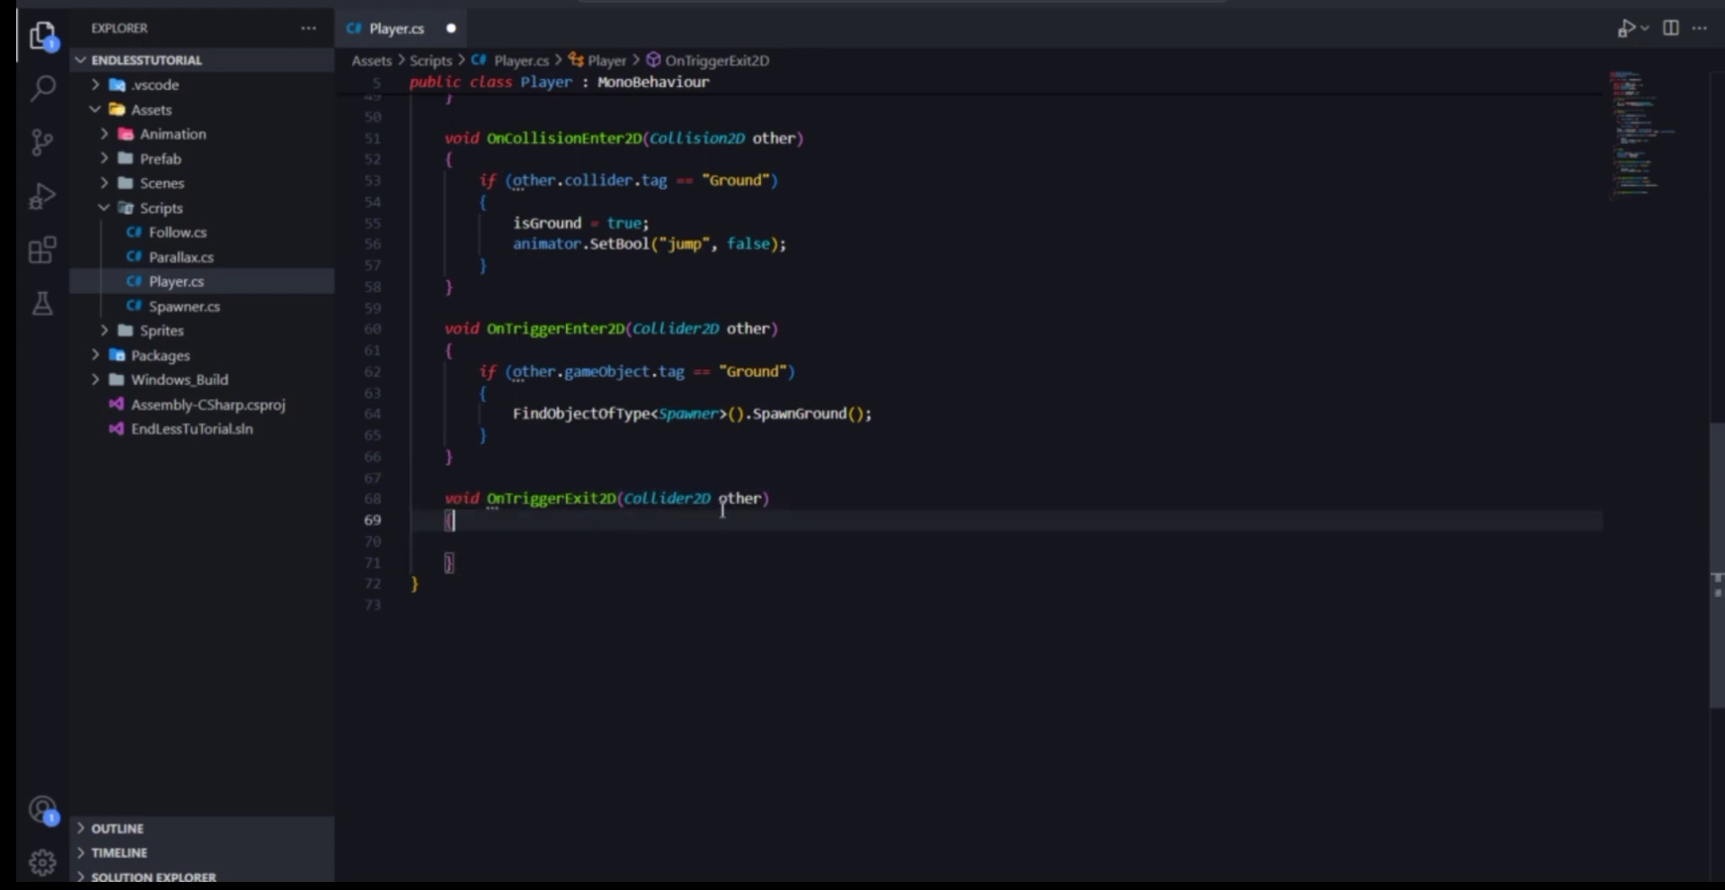
{"action": "left_click_drag", "start_coordinate": [719, 499], "coordinate": [762, 499]}
{"action": "scroll", "coordinate": [763, 503], "scroll_direction": "down", "scroll_amount": 1}
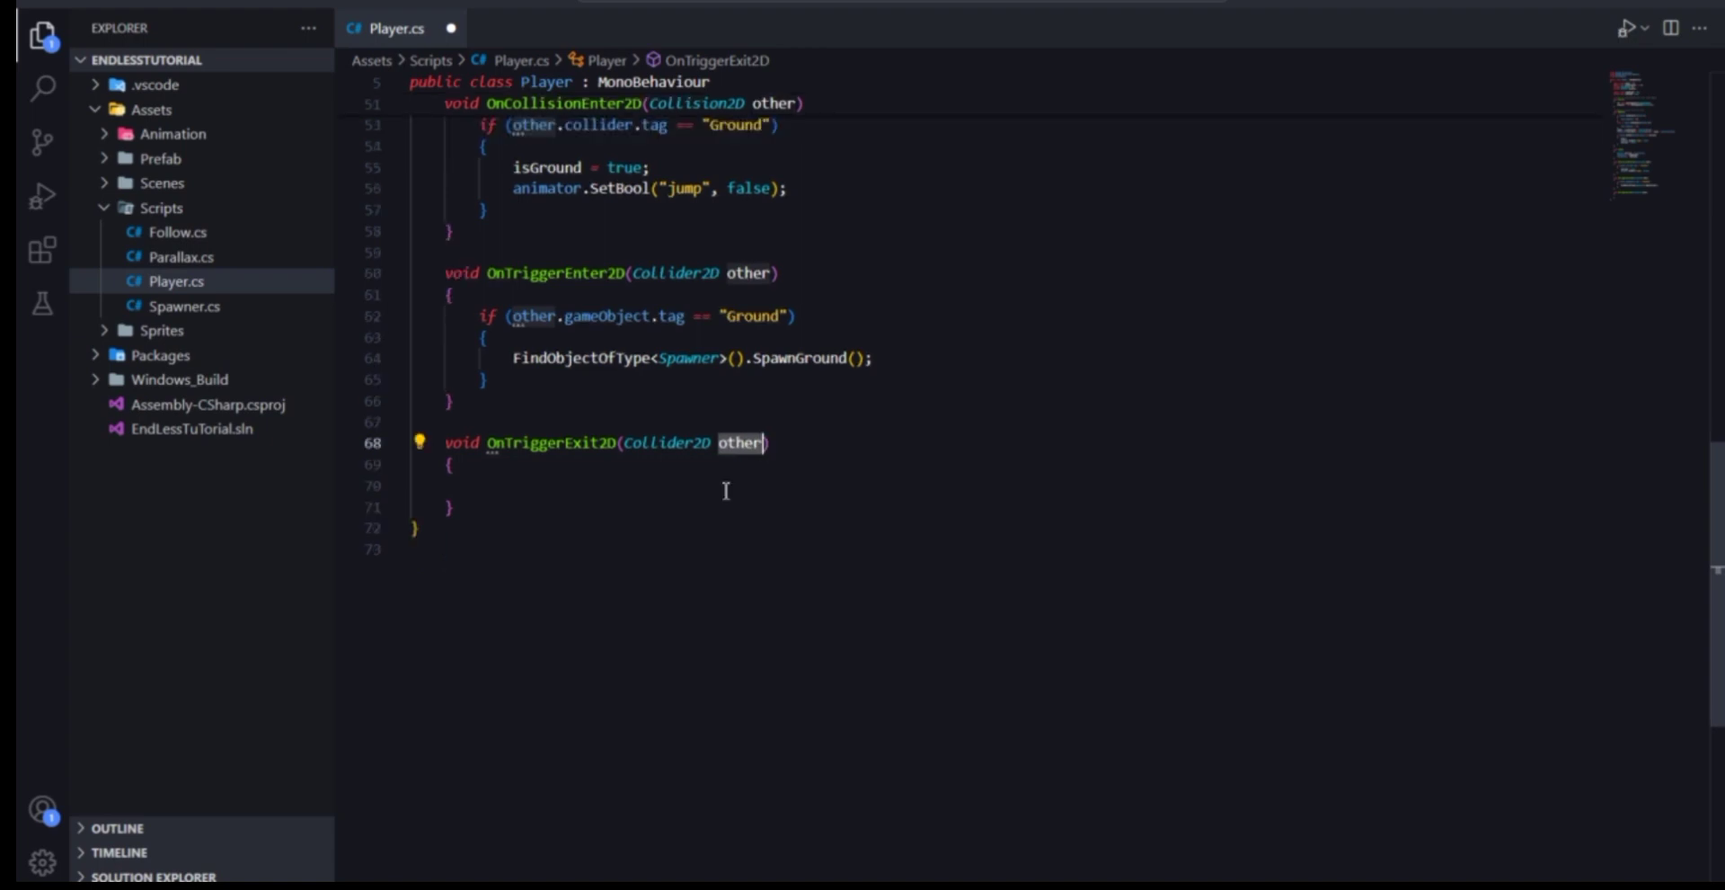
{"action": "left_click", "coordinate": [726, 487]}
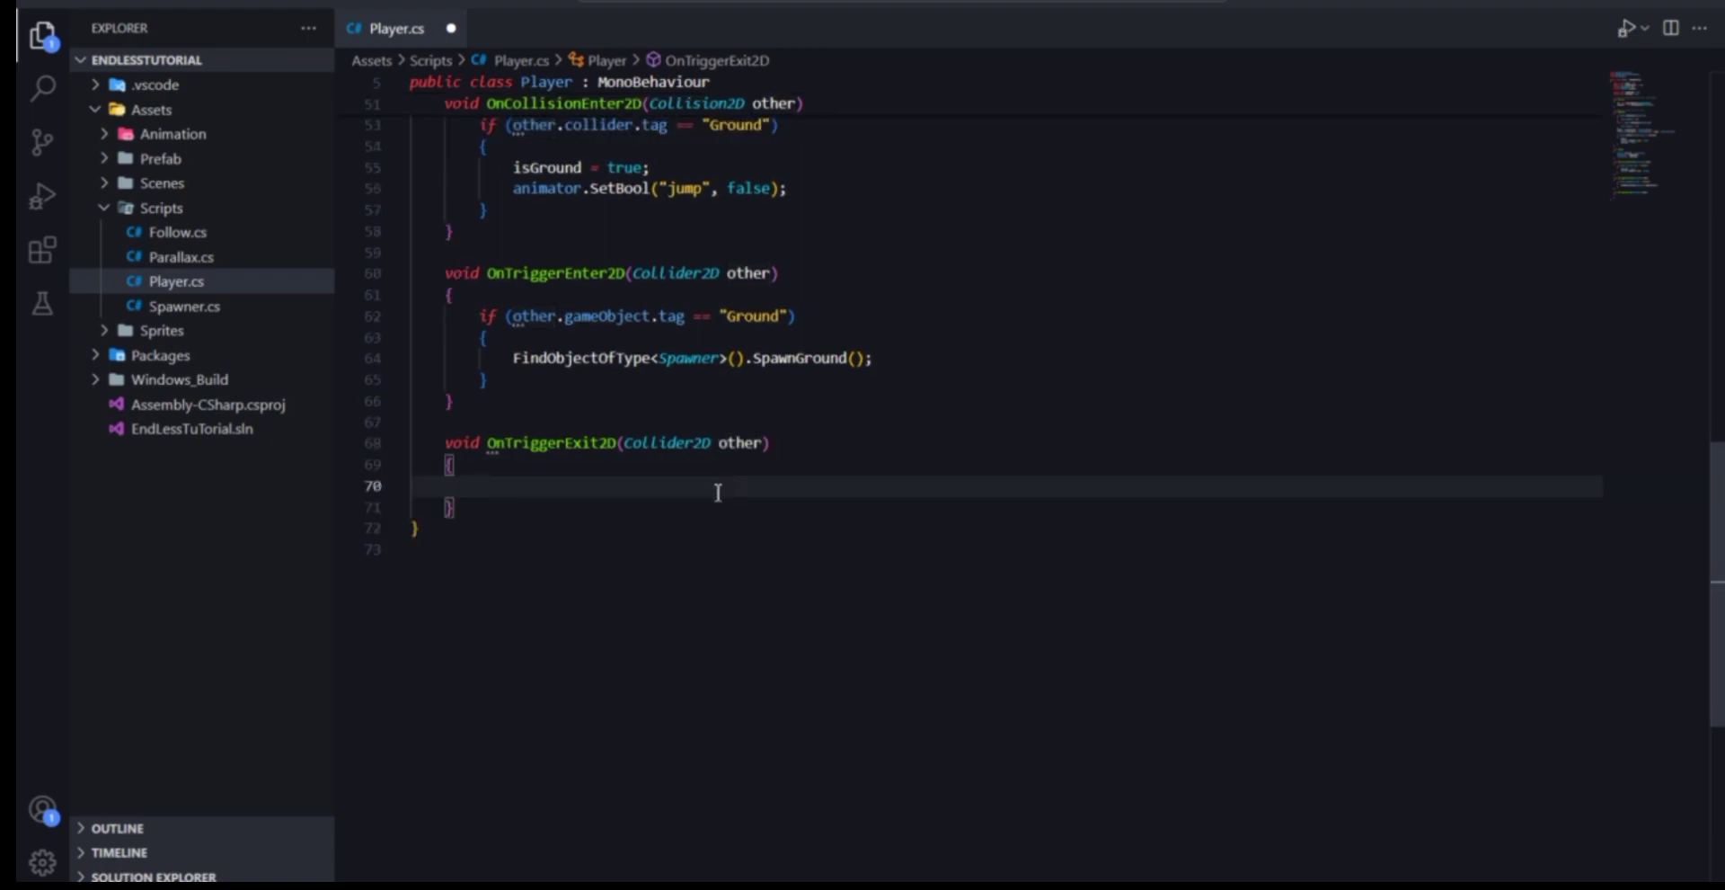
{"action": "type", "text": "Debug"}
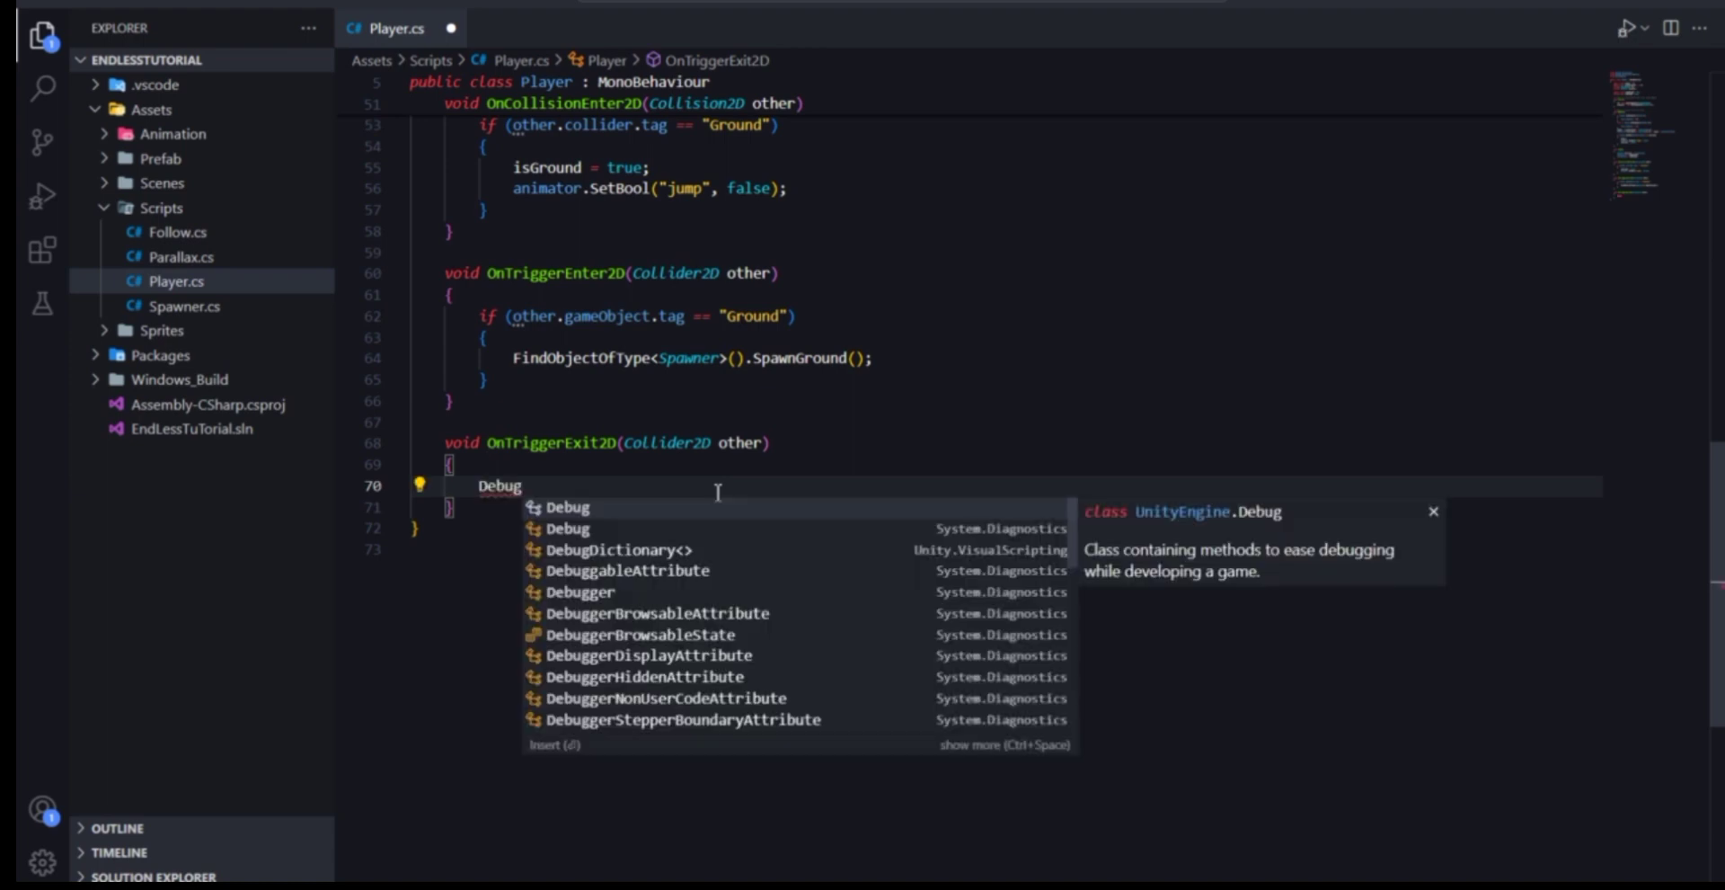
{"action": "type", "text": ".Log"}
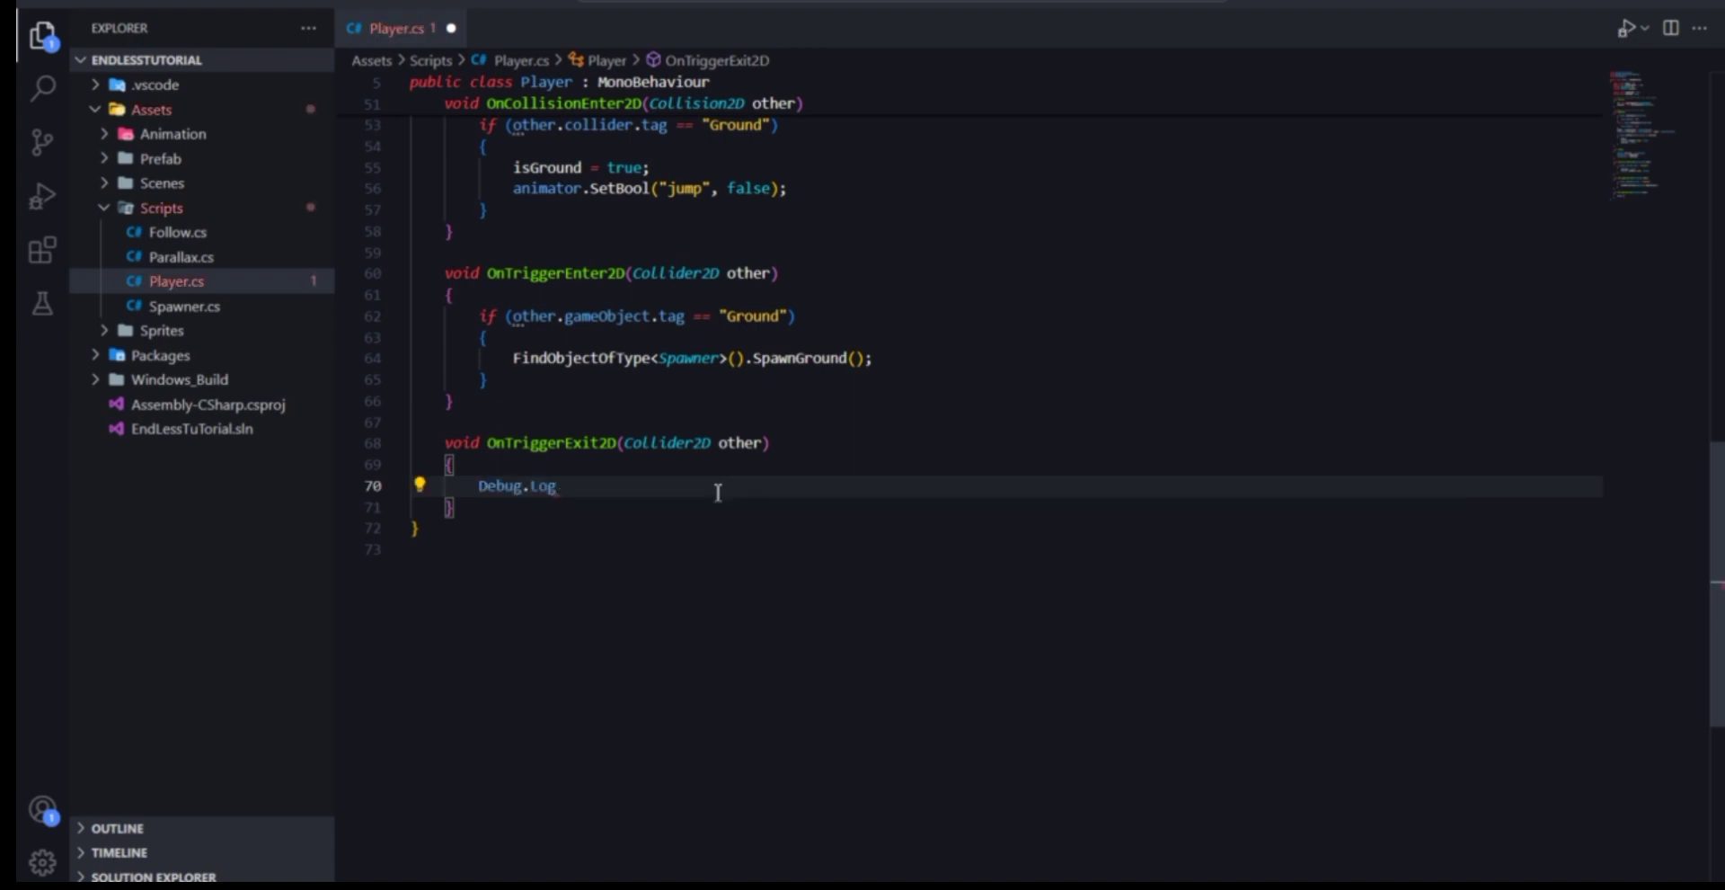
{"action": "type", "text": "(other"}
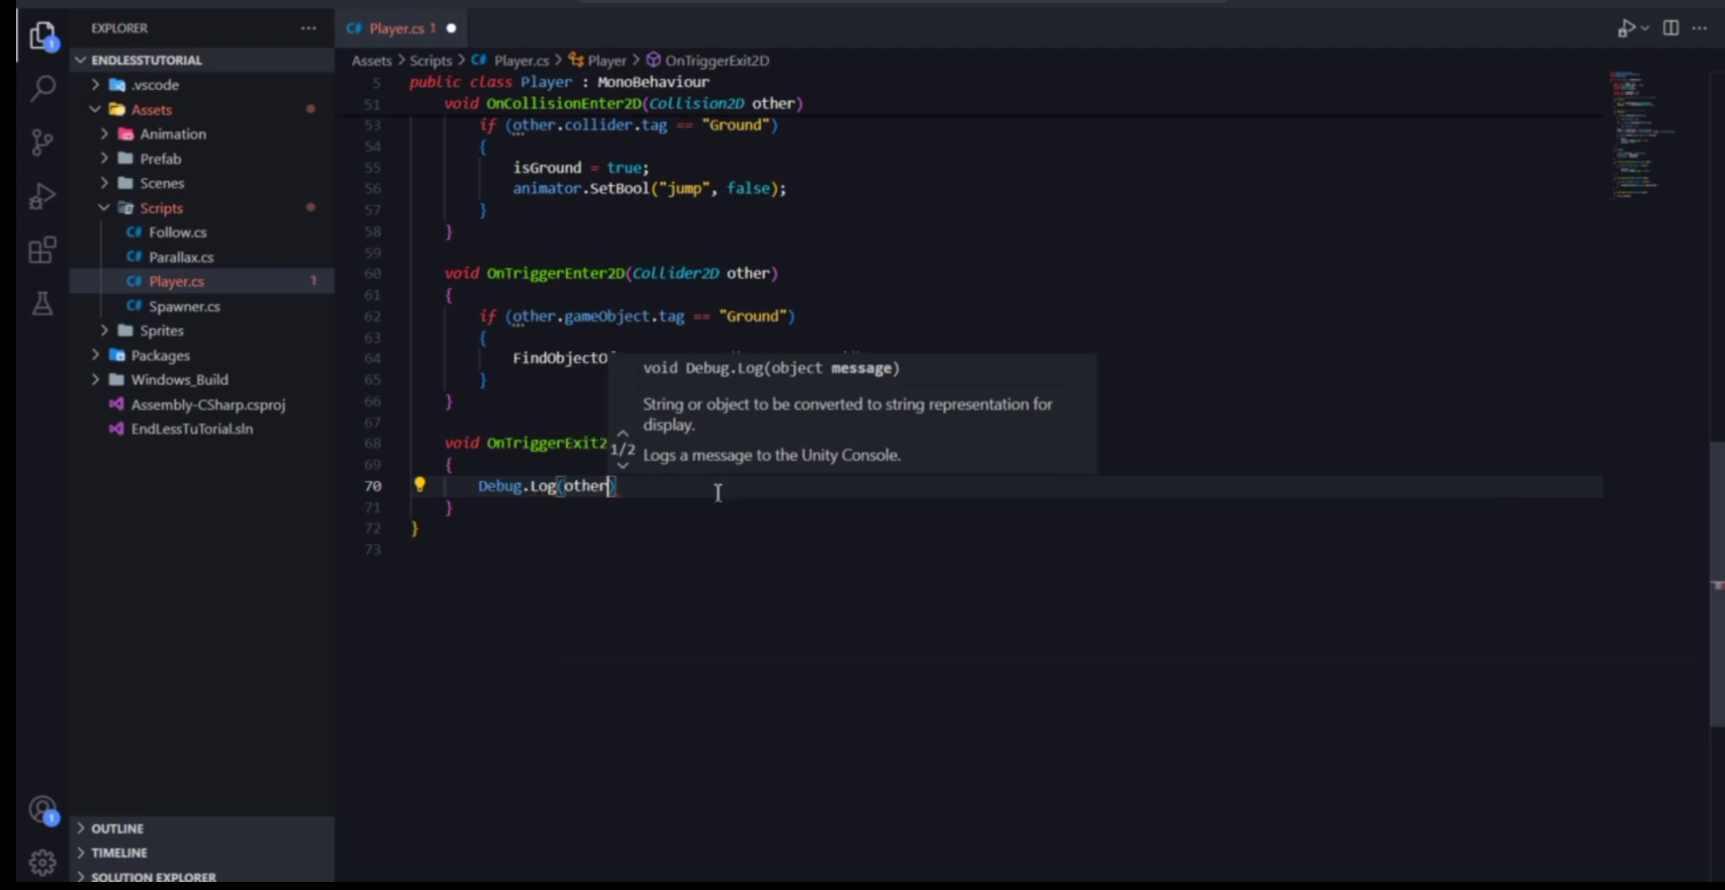
{"action": "type", "text": ".tra"}
{"action": "key", "text": "Tab"}
{"action": "type", "text": ".name"}
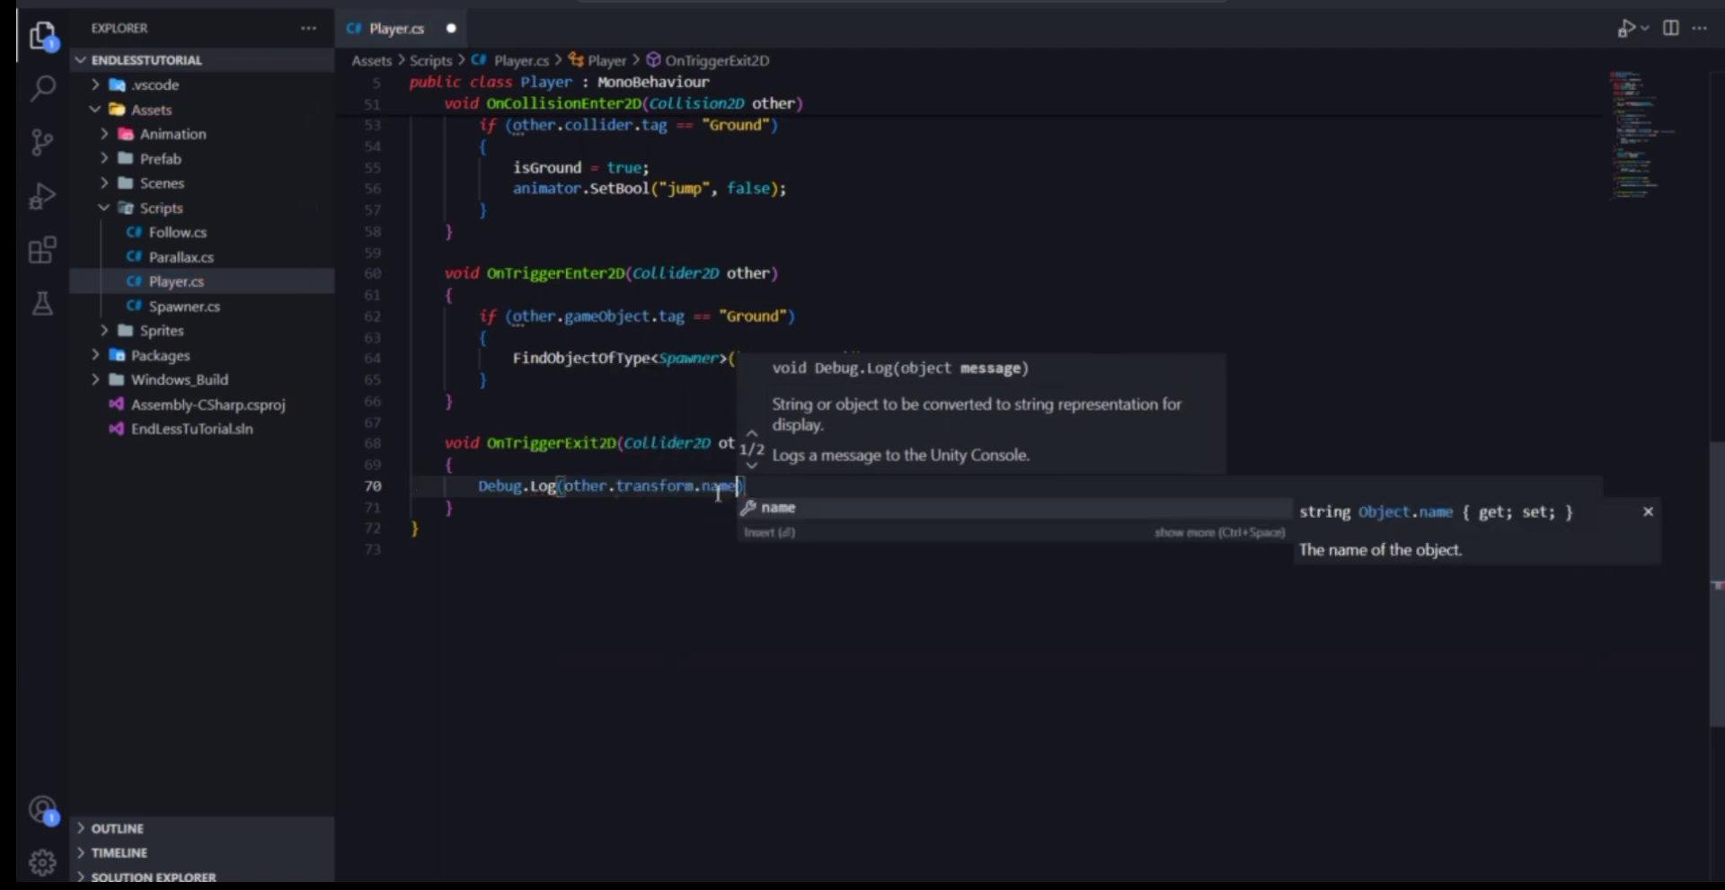
{"action": "key", "text": "Escape"}
{"action": "key", "text": "End"}
{"action": "type", "text": ";"}
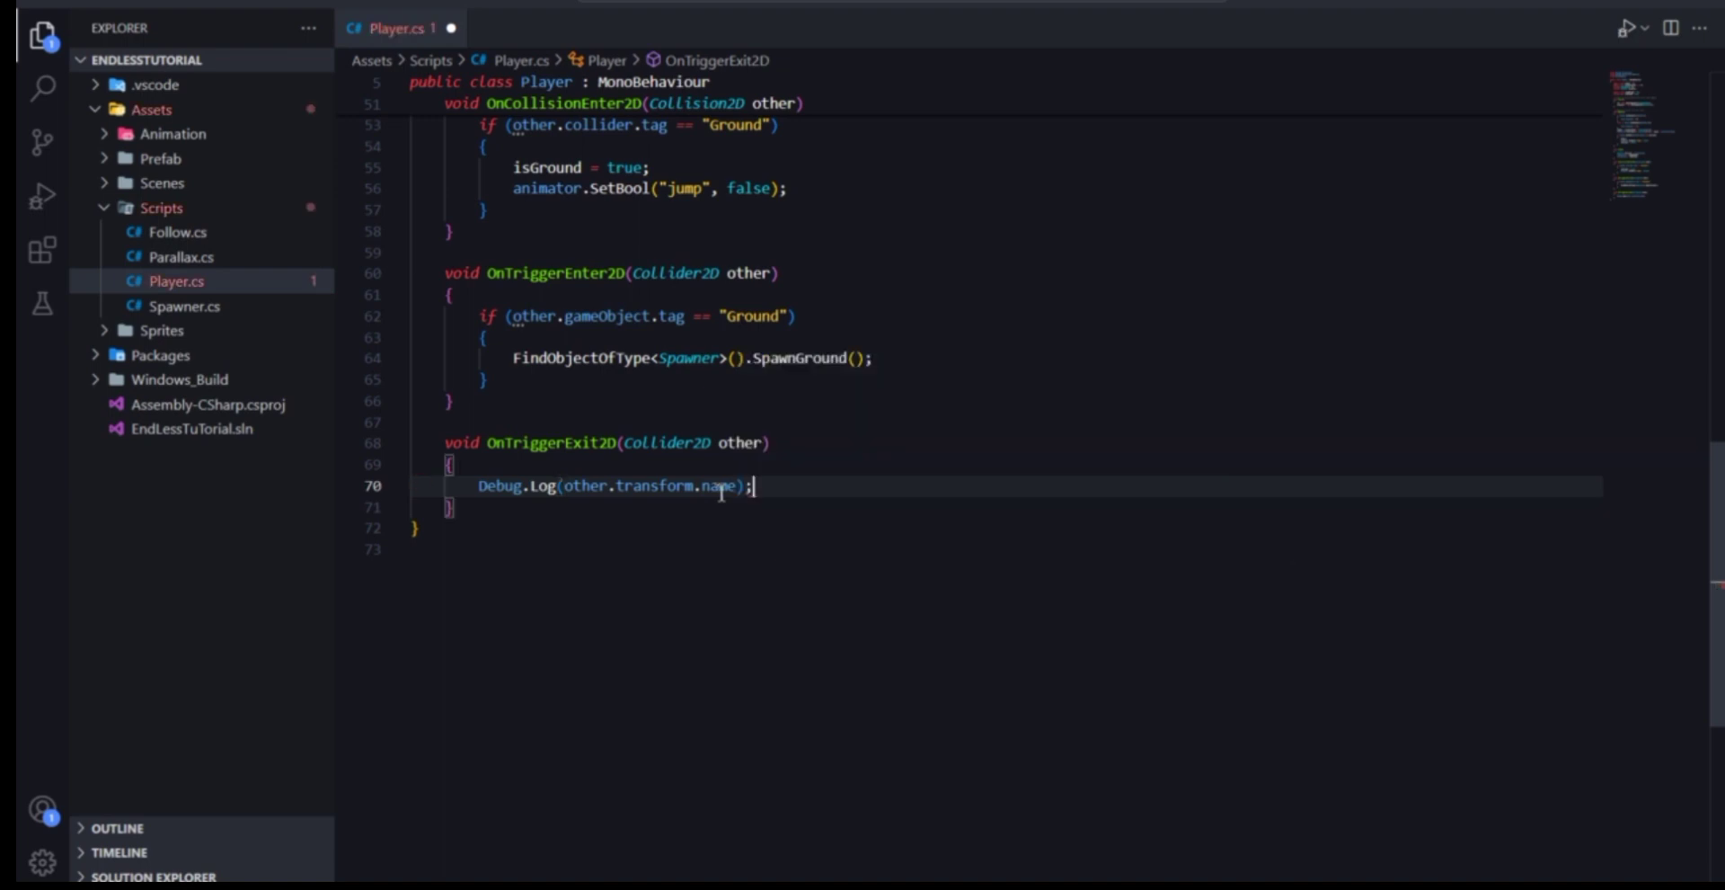
{"action": "key", "text": "ctrl+s"}
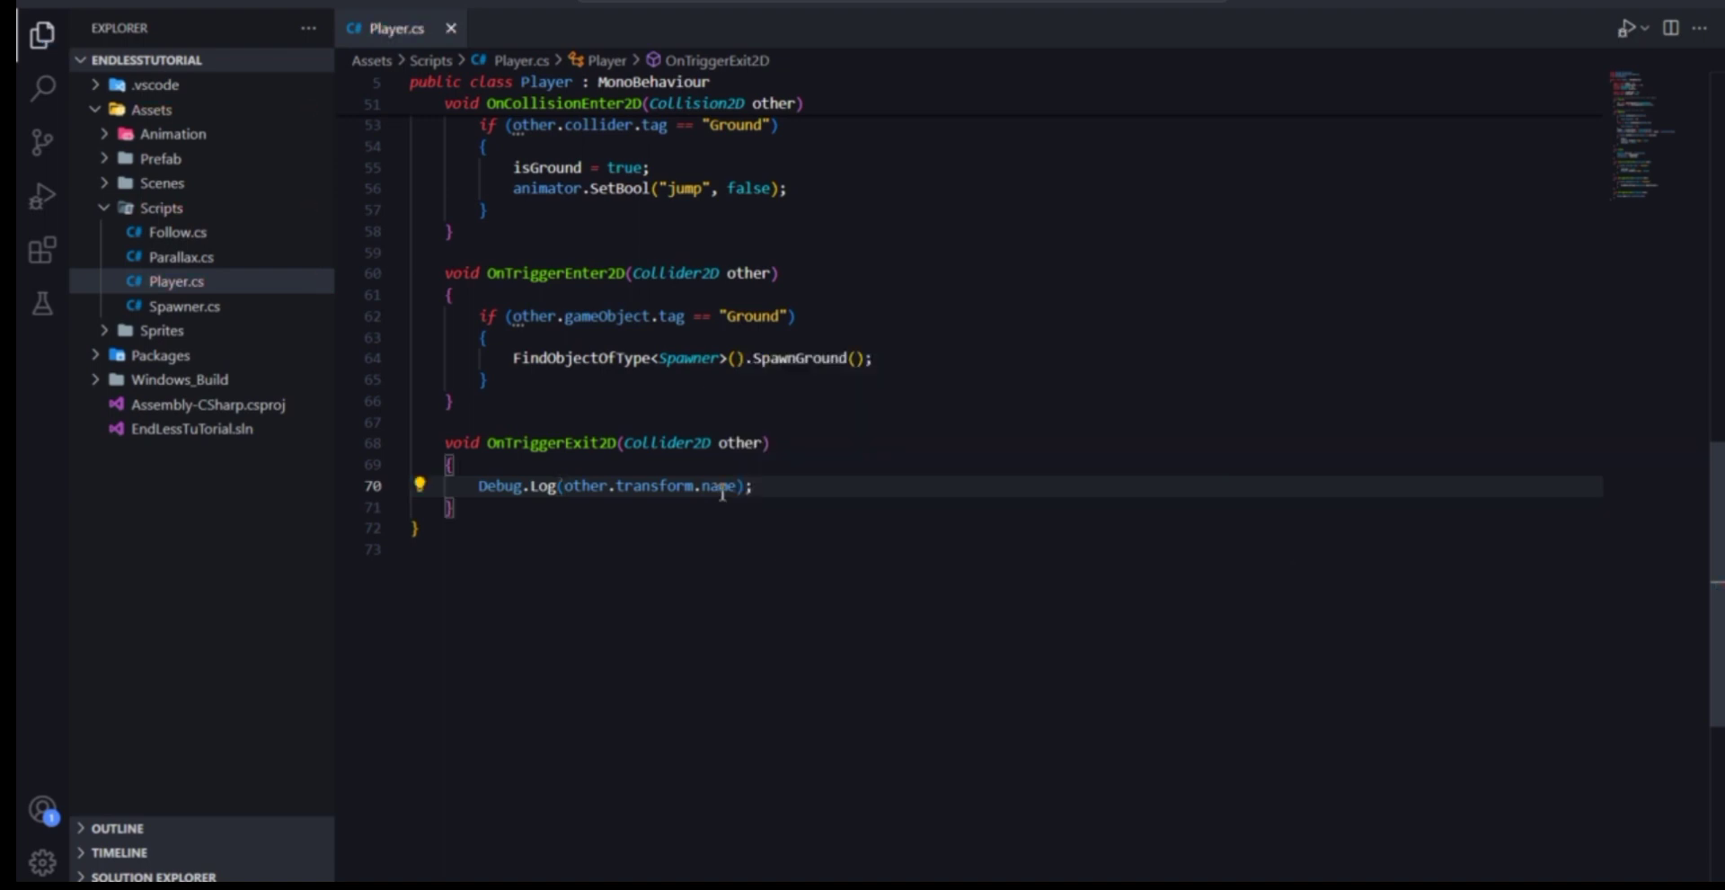
{"action": "key", "text": "alt+Tab"}
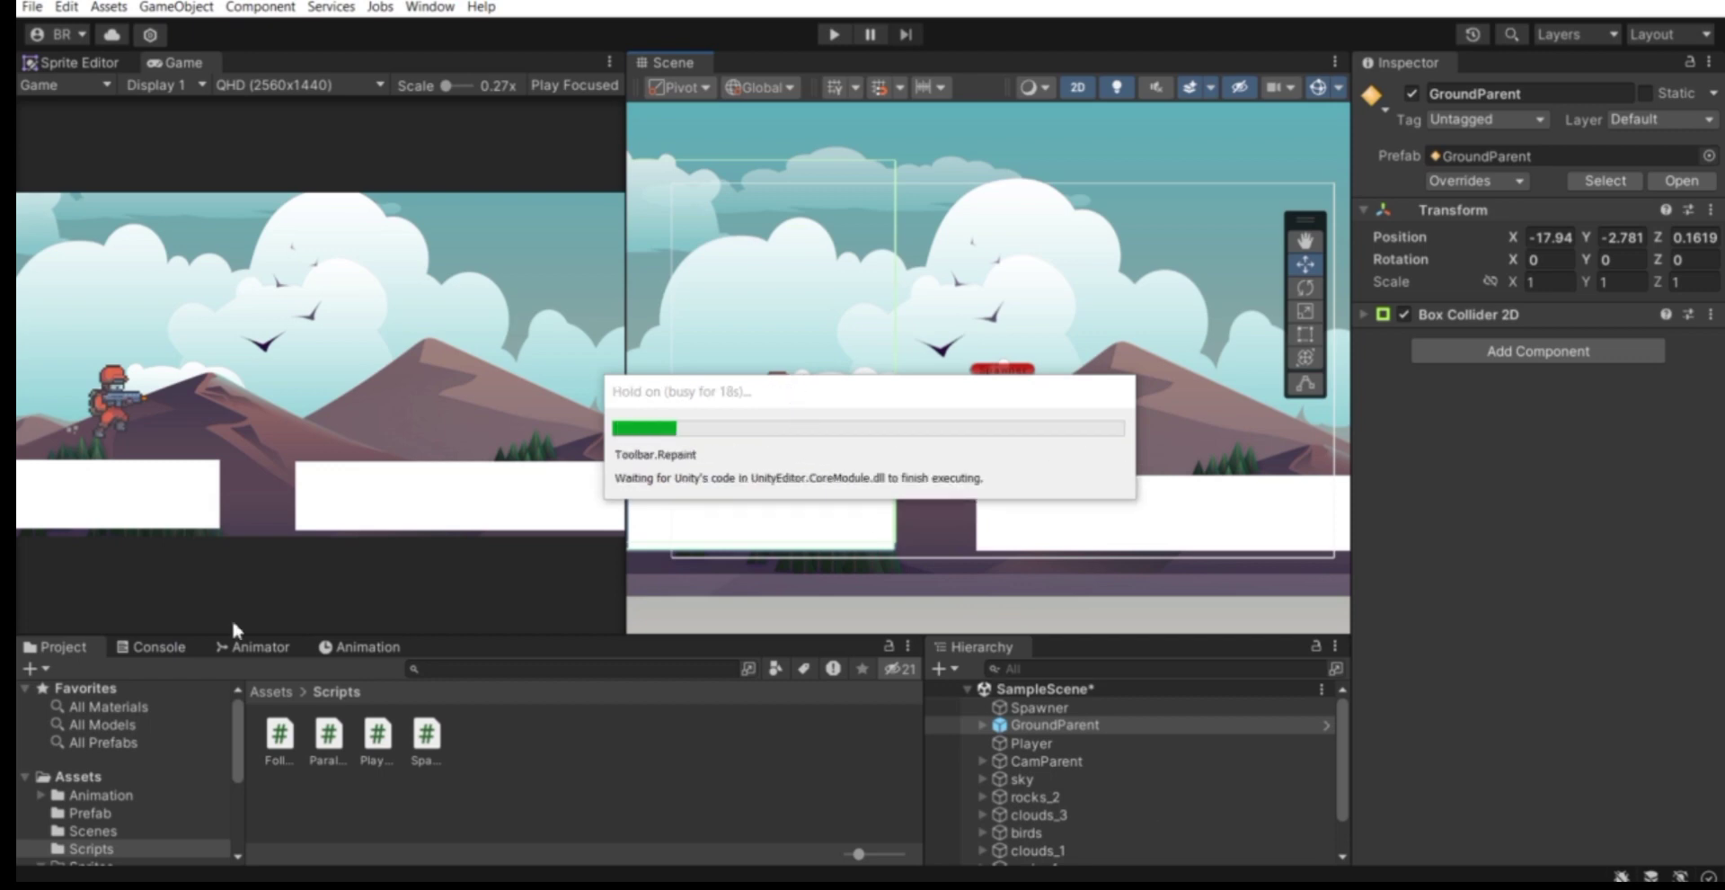
Collapse the Box Collider 2D and Transform panels, show the Console, and enter Play mode.
{"action": "left_click", "coordinate": [1490, 314]}
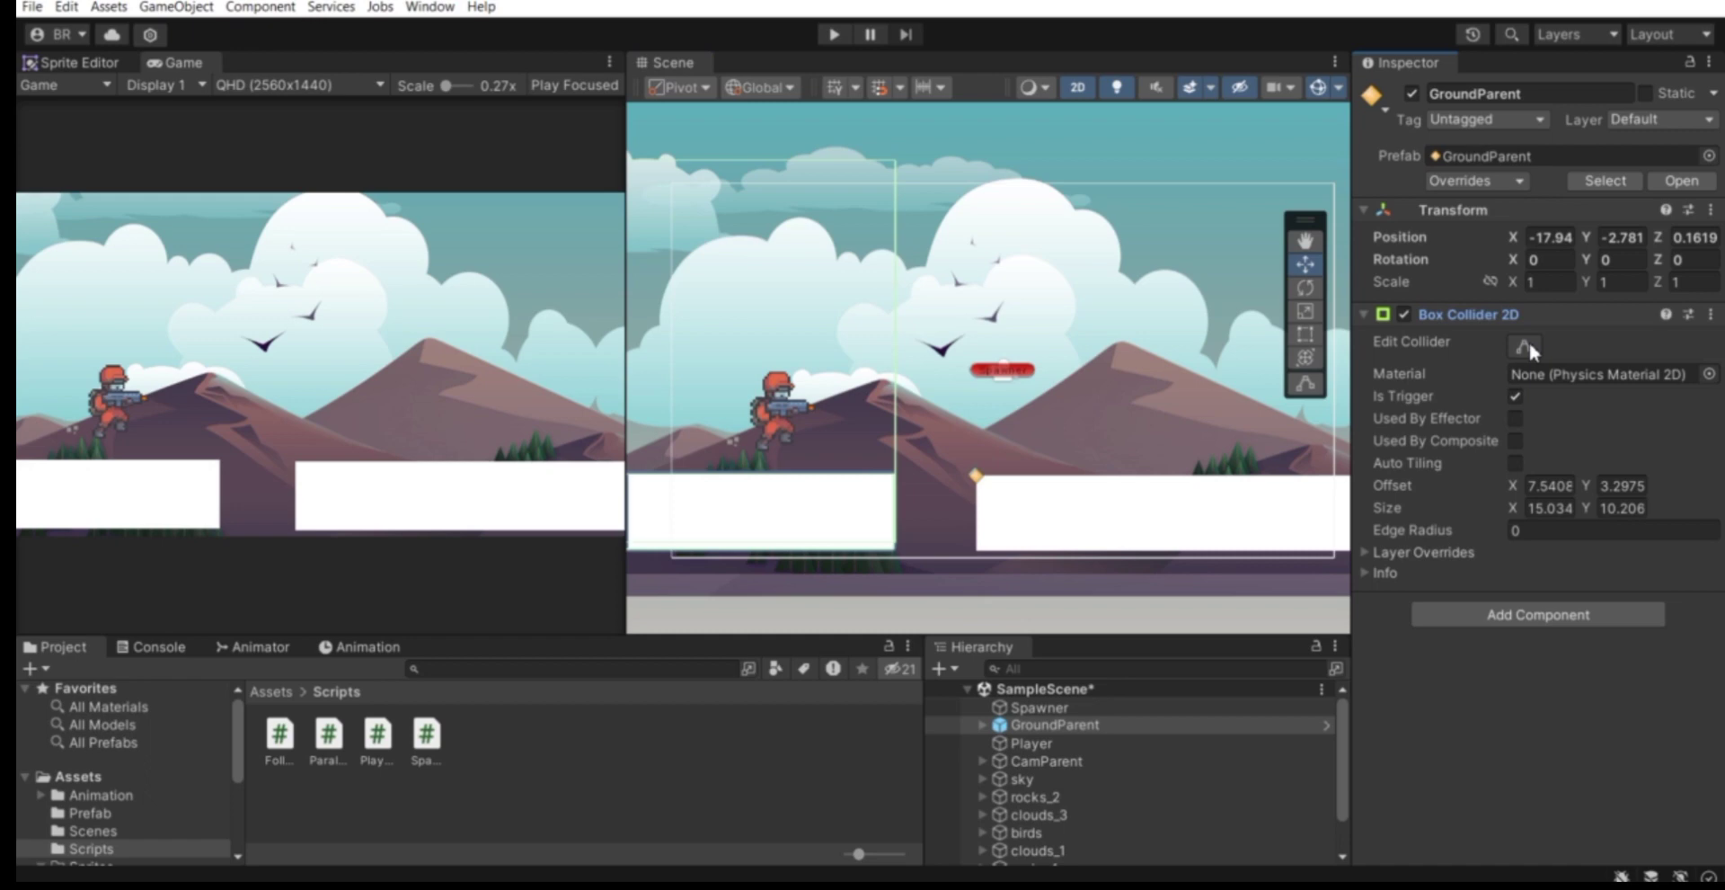
{"action": "left_click", "coordinate": [1473, 314]}
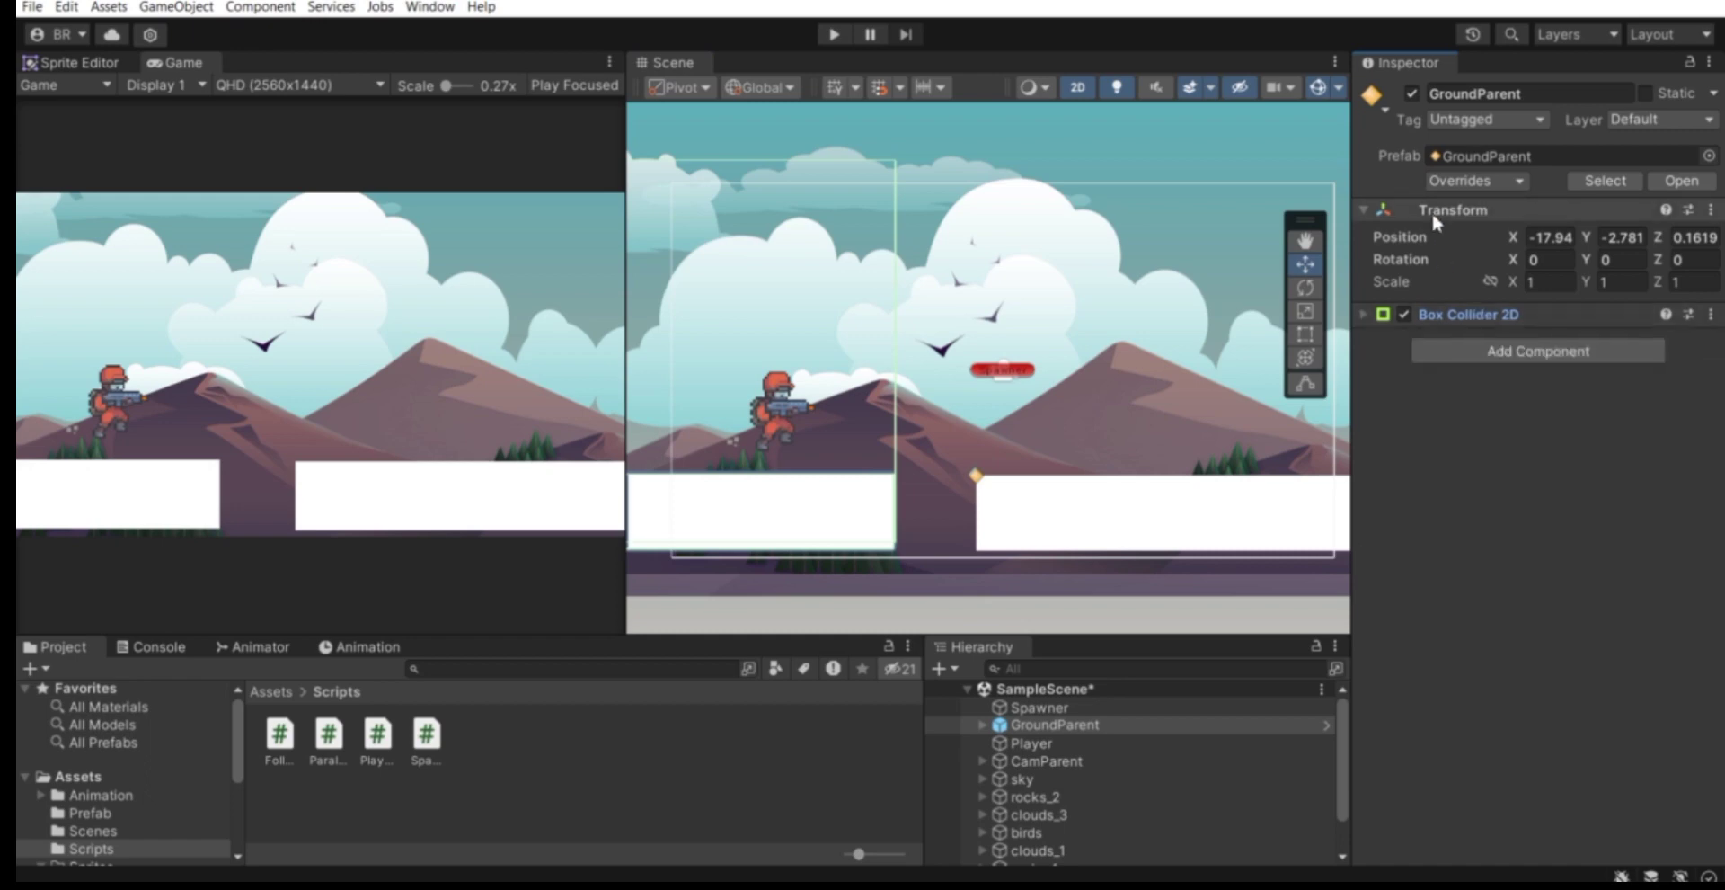
{"action": "left_click", "coordinate": [1431, 209]}
{"action": "left_click", "coordinate": [158, 646]}
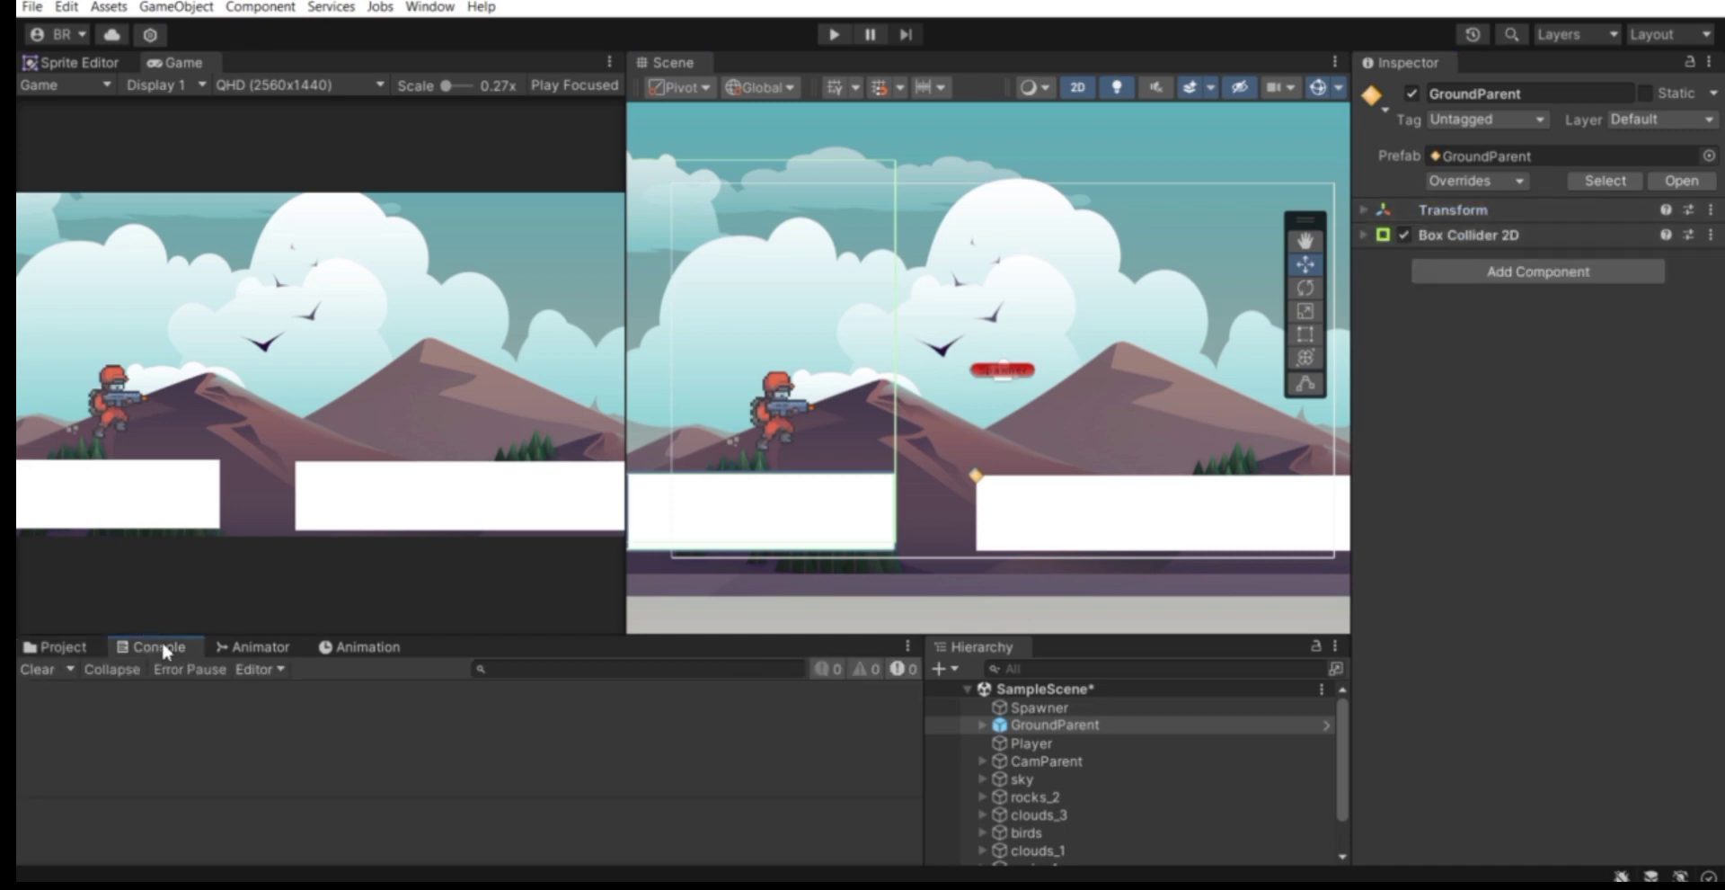
{"action": "left_click", "coordinate": [833, 36]}
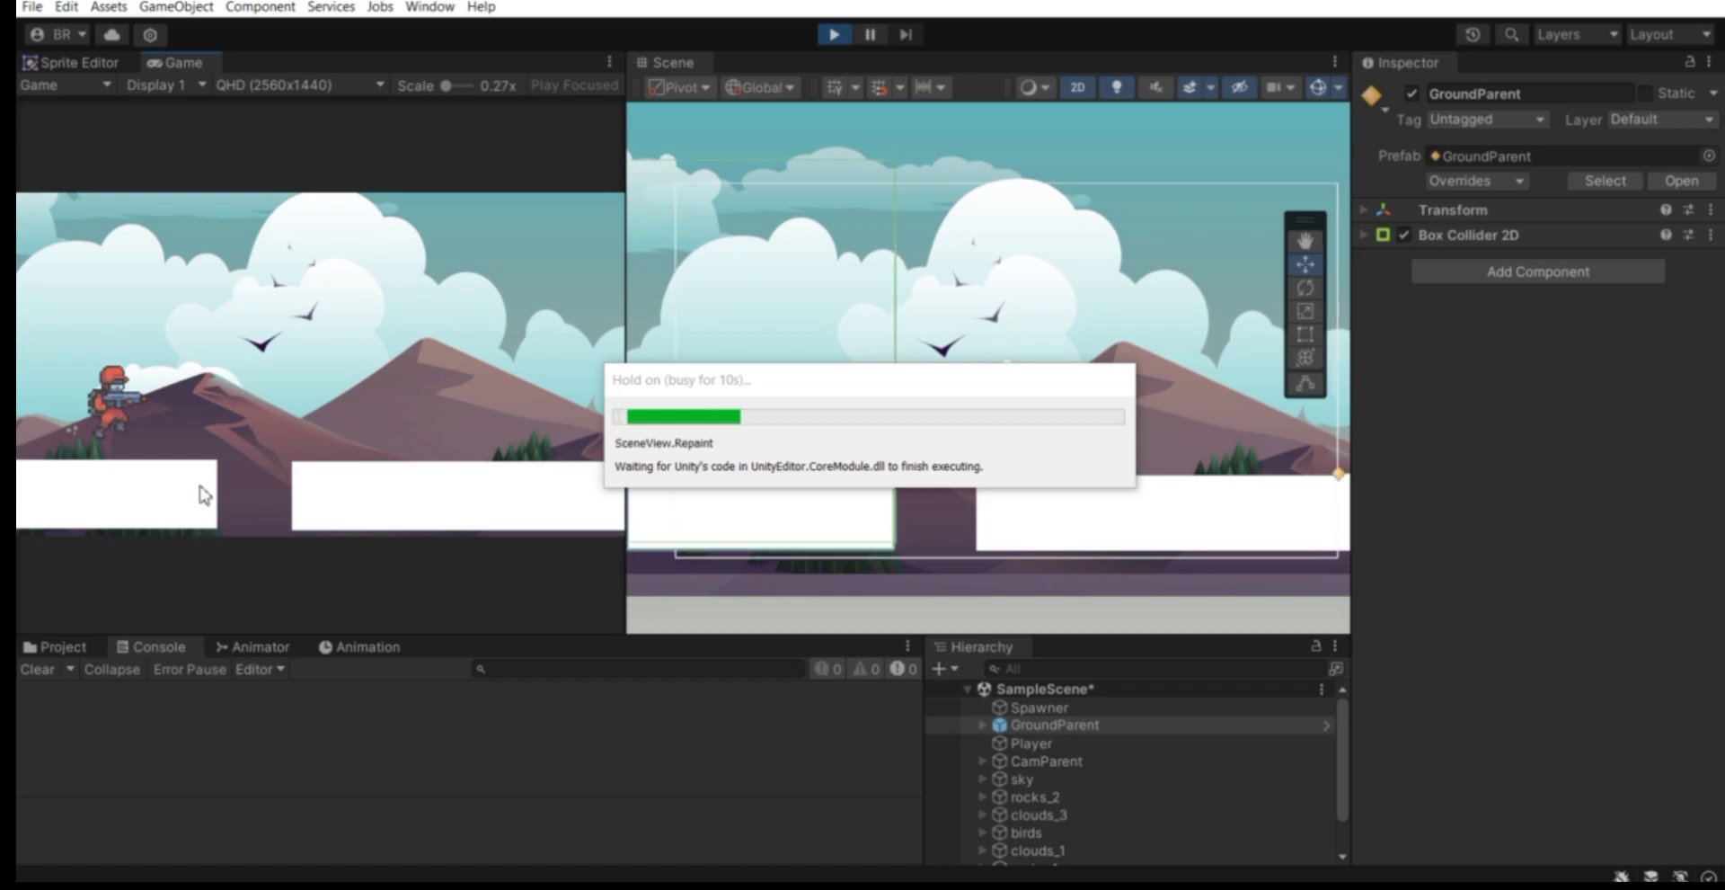
Select the GroundParent exit log in the Console, then stop play mode.
{"action": "left_click", "coordinate": [191, 705]}
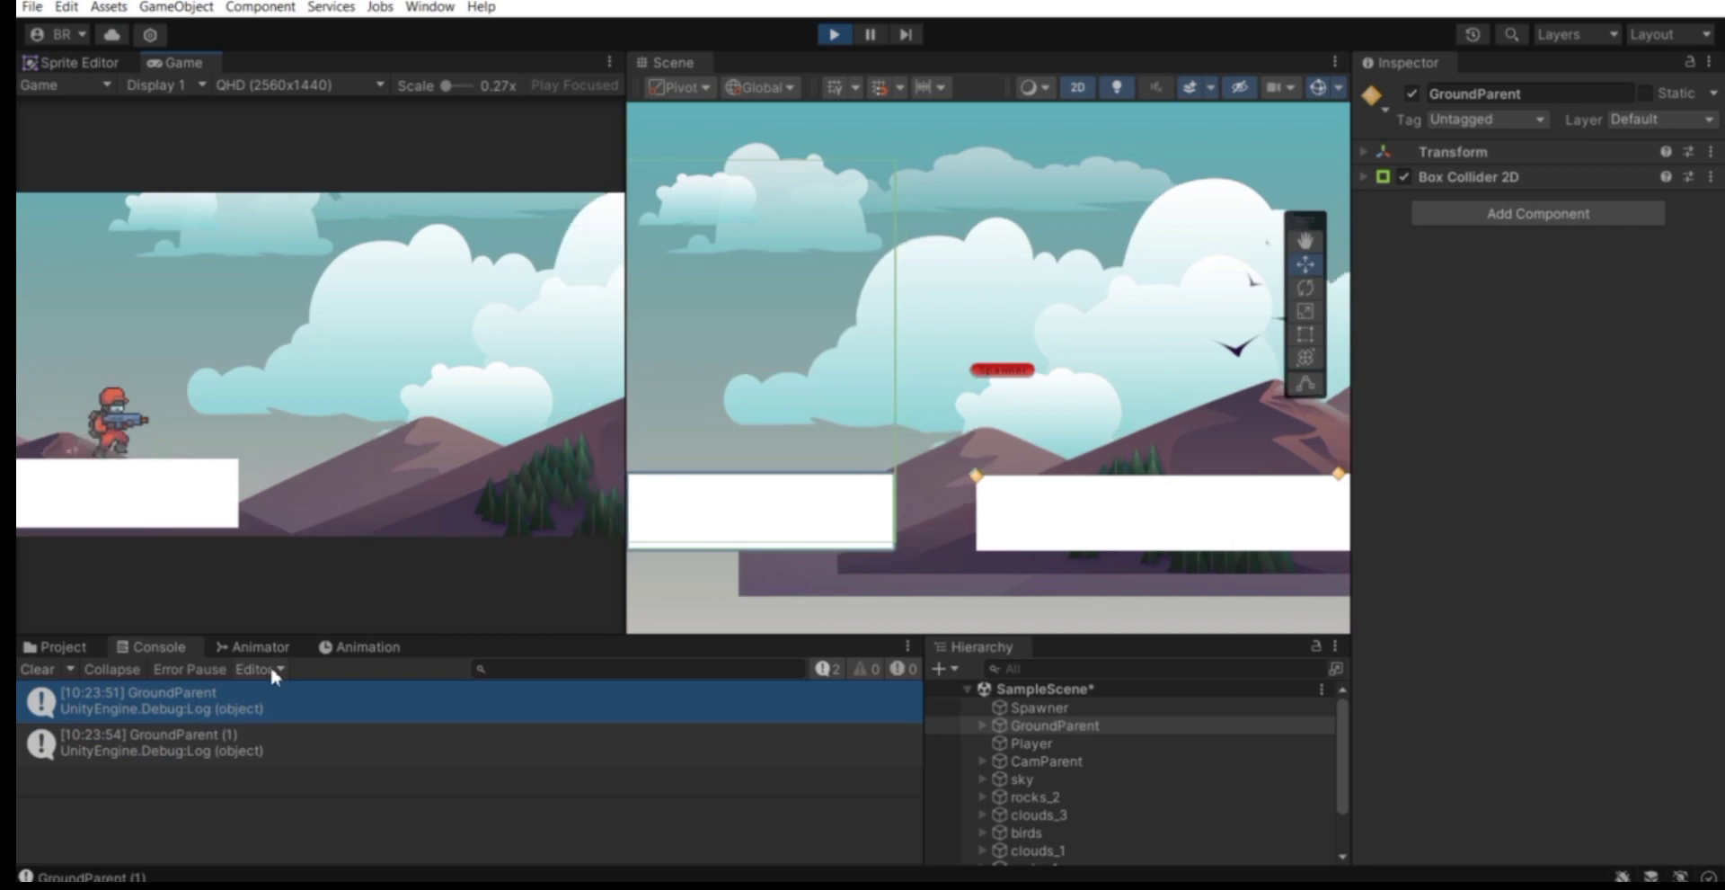
{"action": "key", "text": "q"}
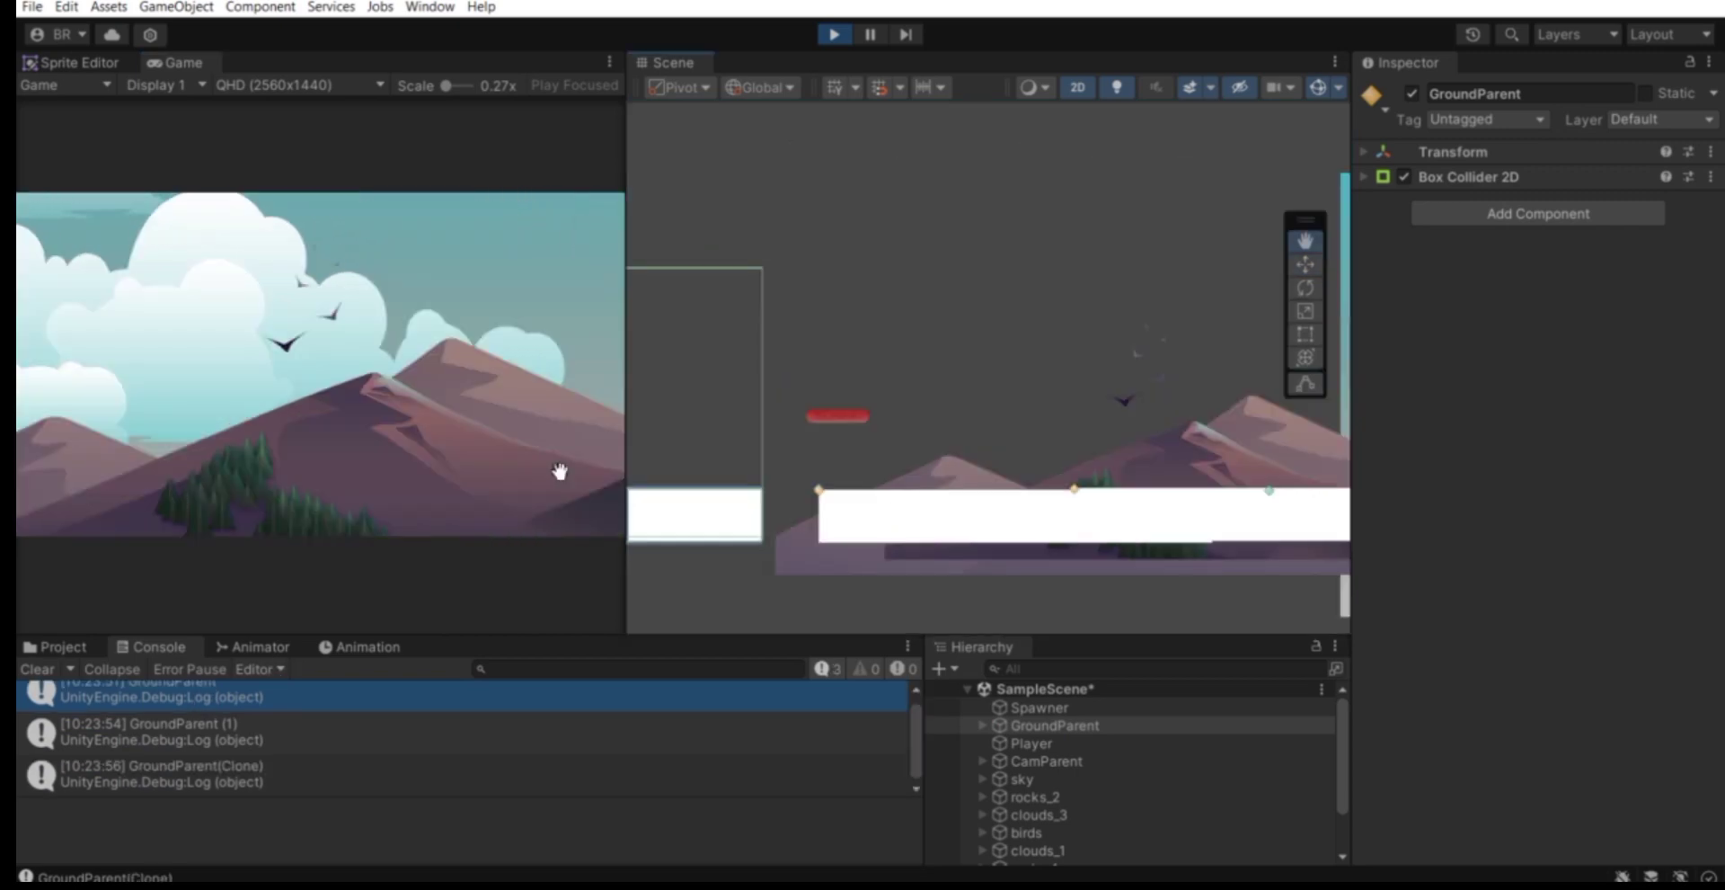
{"action": "scroll", "coordinate": [1106, 412], "scroll_direction": "down", "scroll_amount": 3}
{"action": "key", "text": "w"}
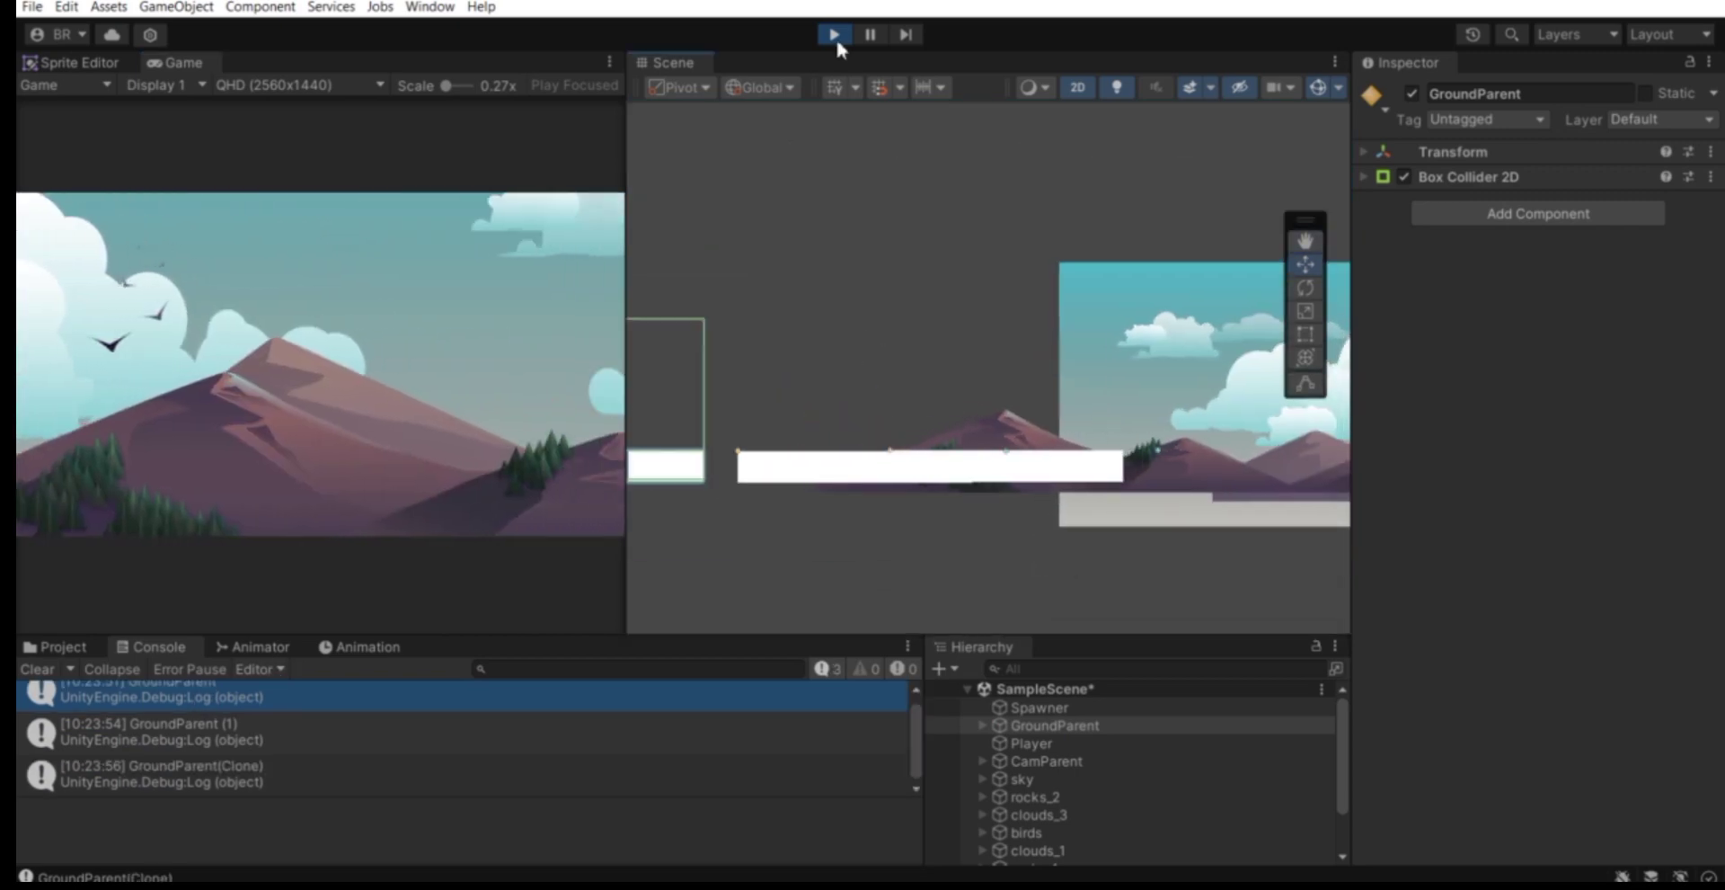
{"action": "left_click", "coordinate": [834, 34]}
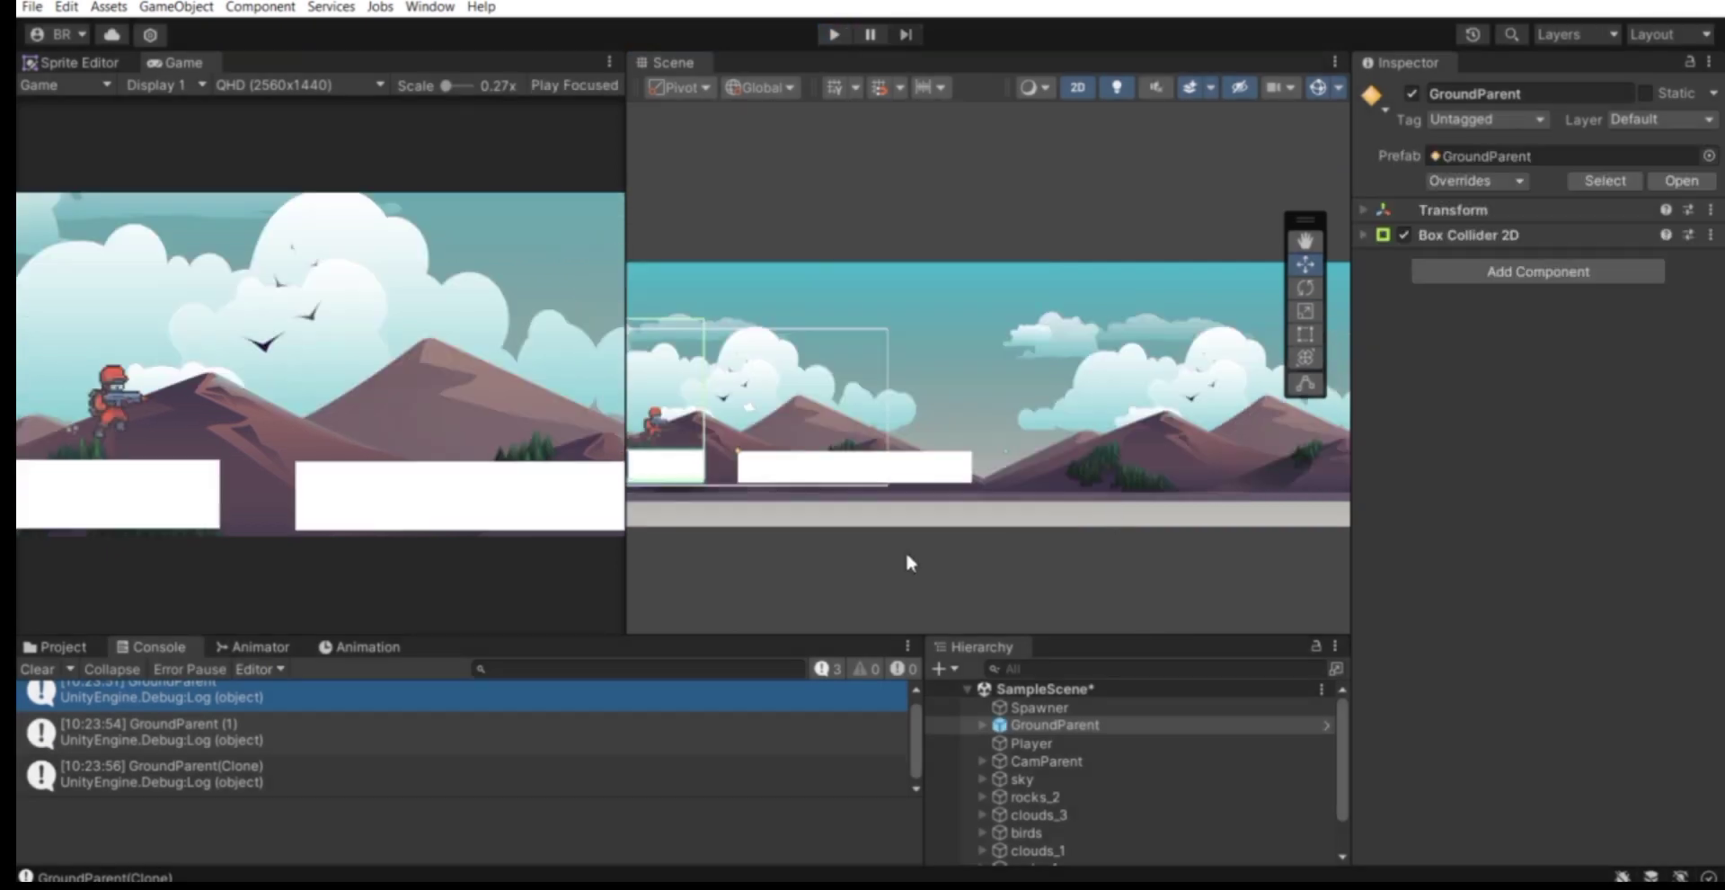
Clear the Console and select GroundParent in the Hierarchy.
{"action": "left_click", "coordinate": [37, 669]}
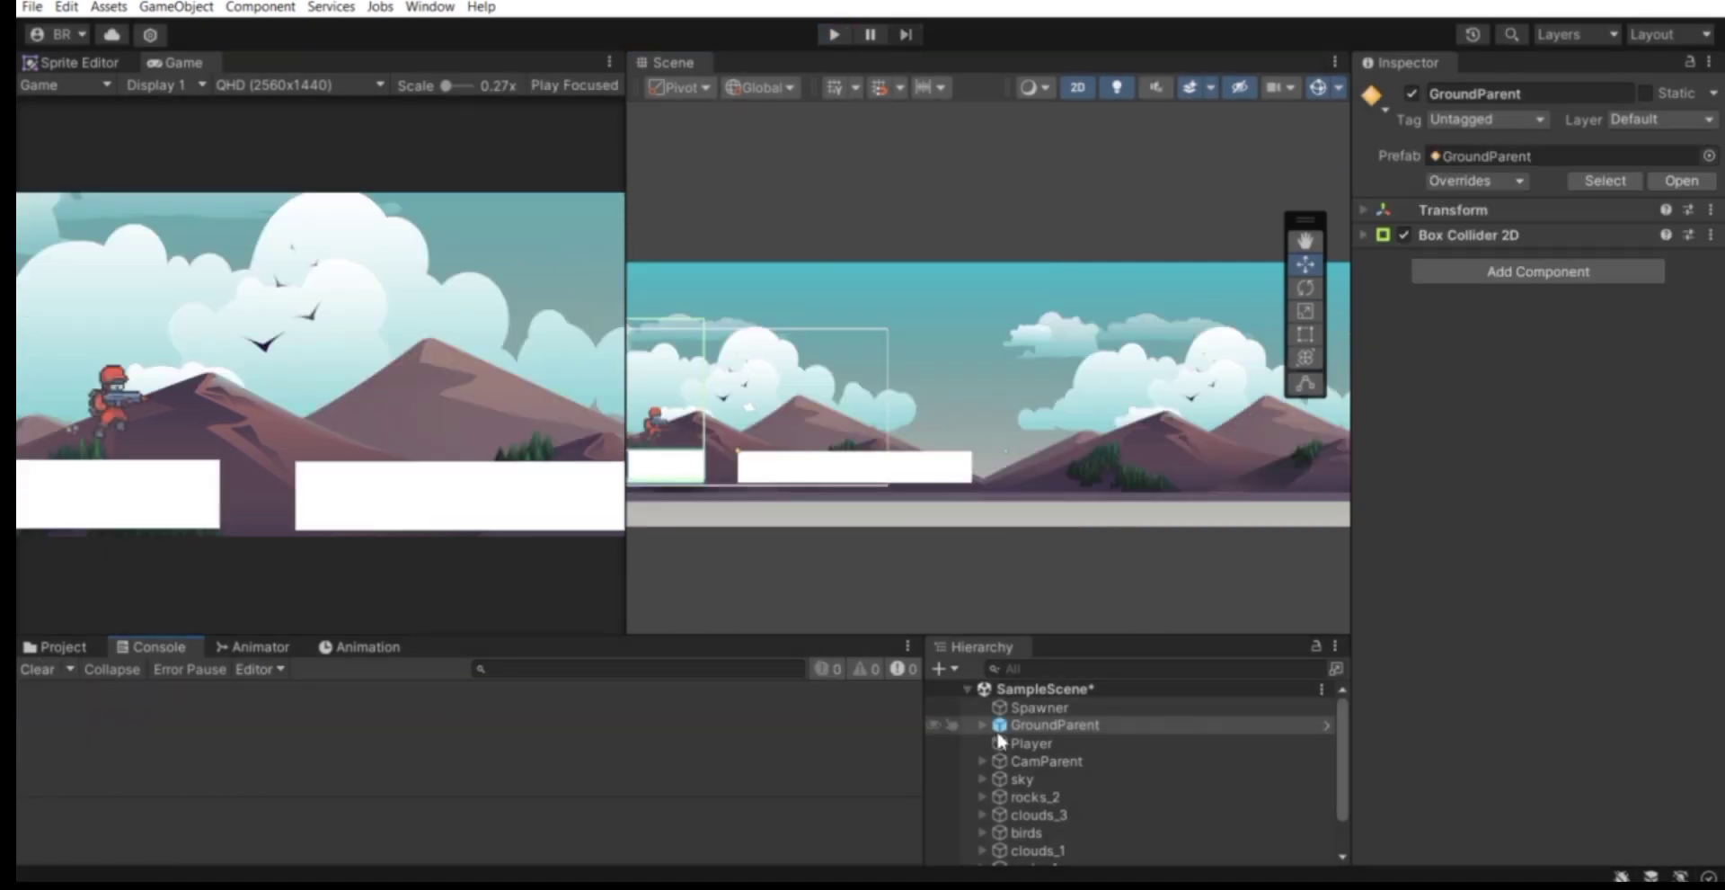
{"action": "left_click", "coordinate": [1011, 709]}
{"action": "left_click", "coordinate": [1027, 724]}
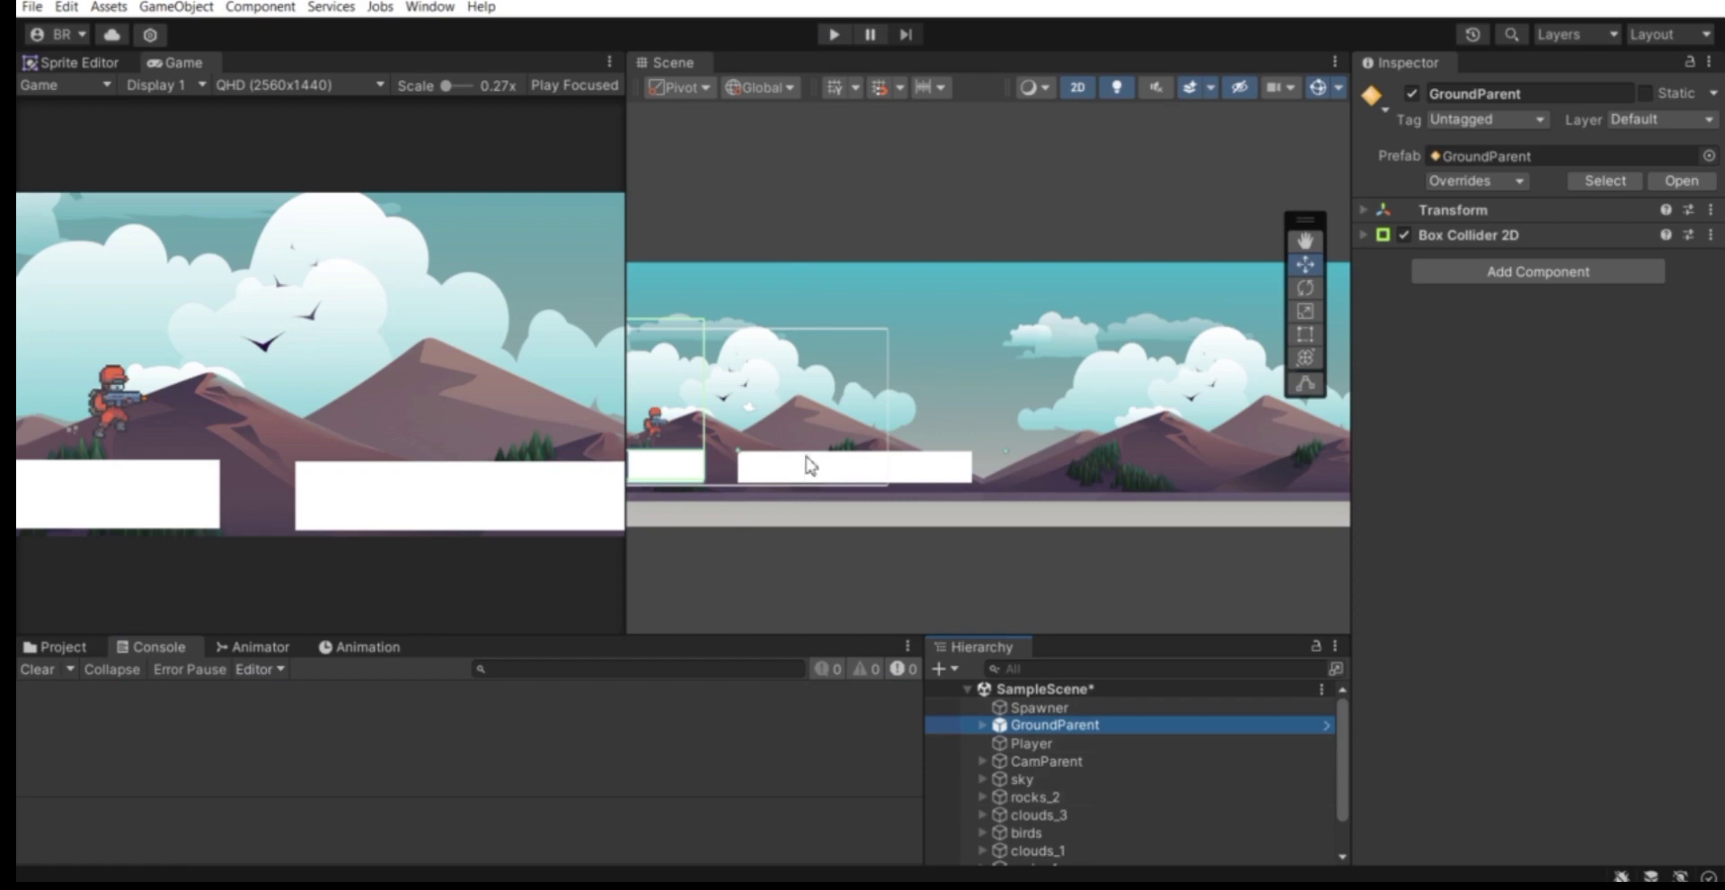
{"action": "middle_click_drag", "start_coordinate": [824, 502], "coordinate": [1065, 508]}
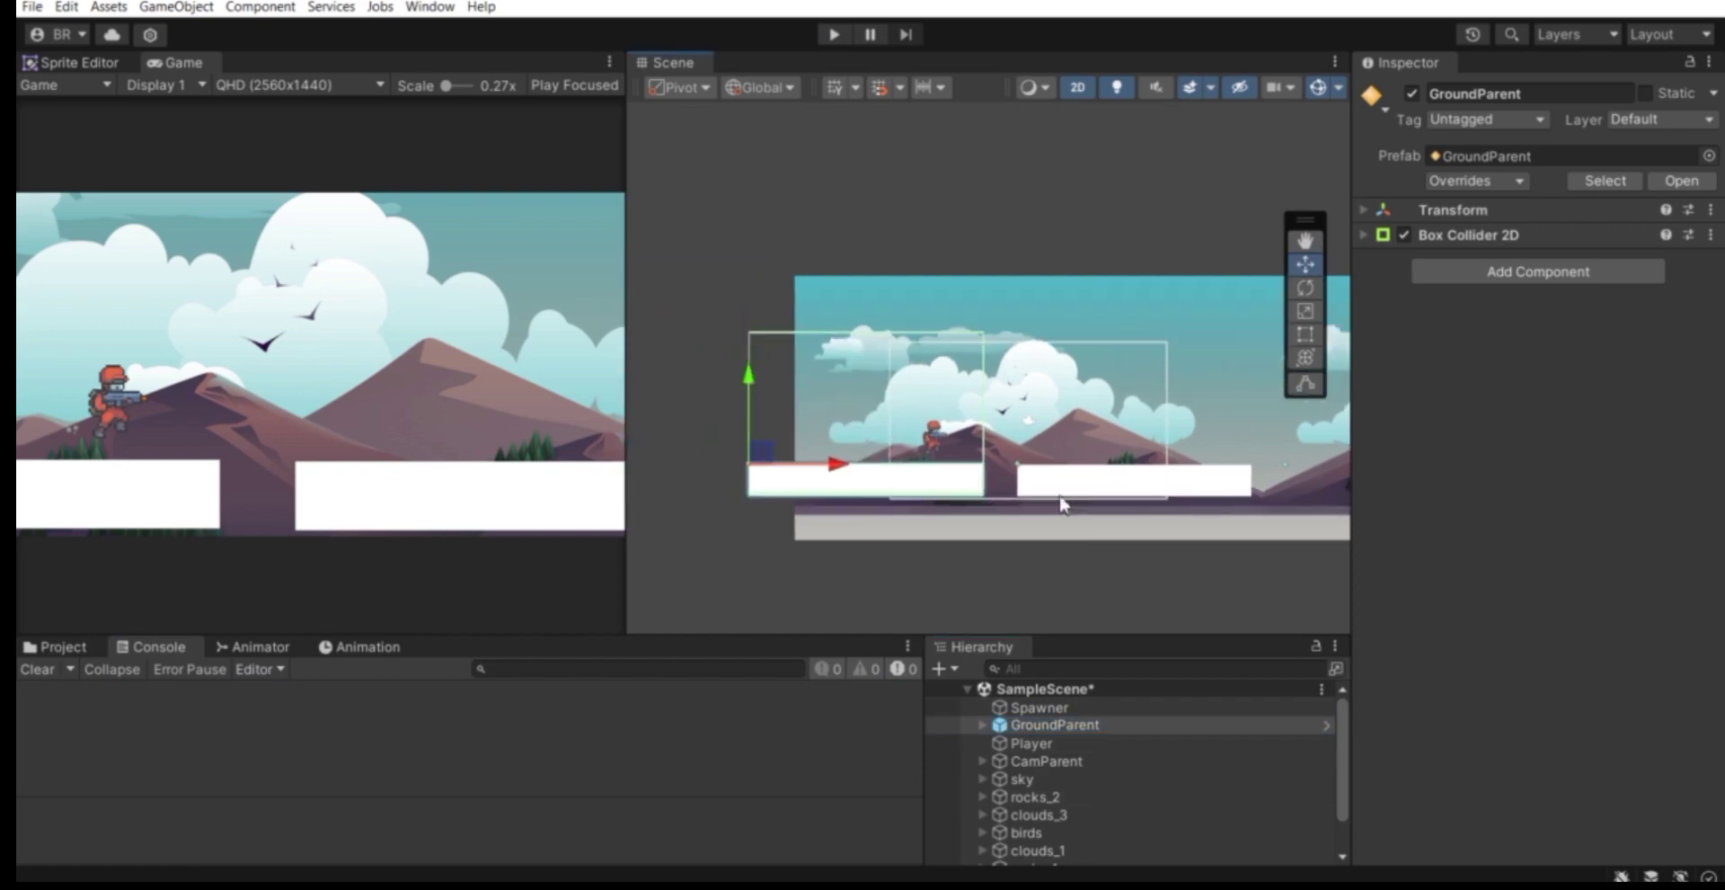
{"action": "scroll", "coordinate": [1060, 501], "scroll_direction": "down", "scroll_amount": 2}
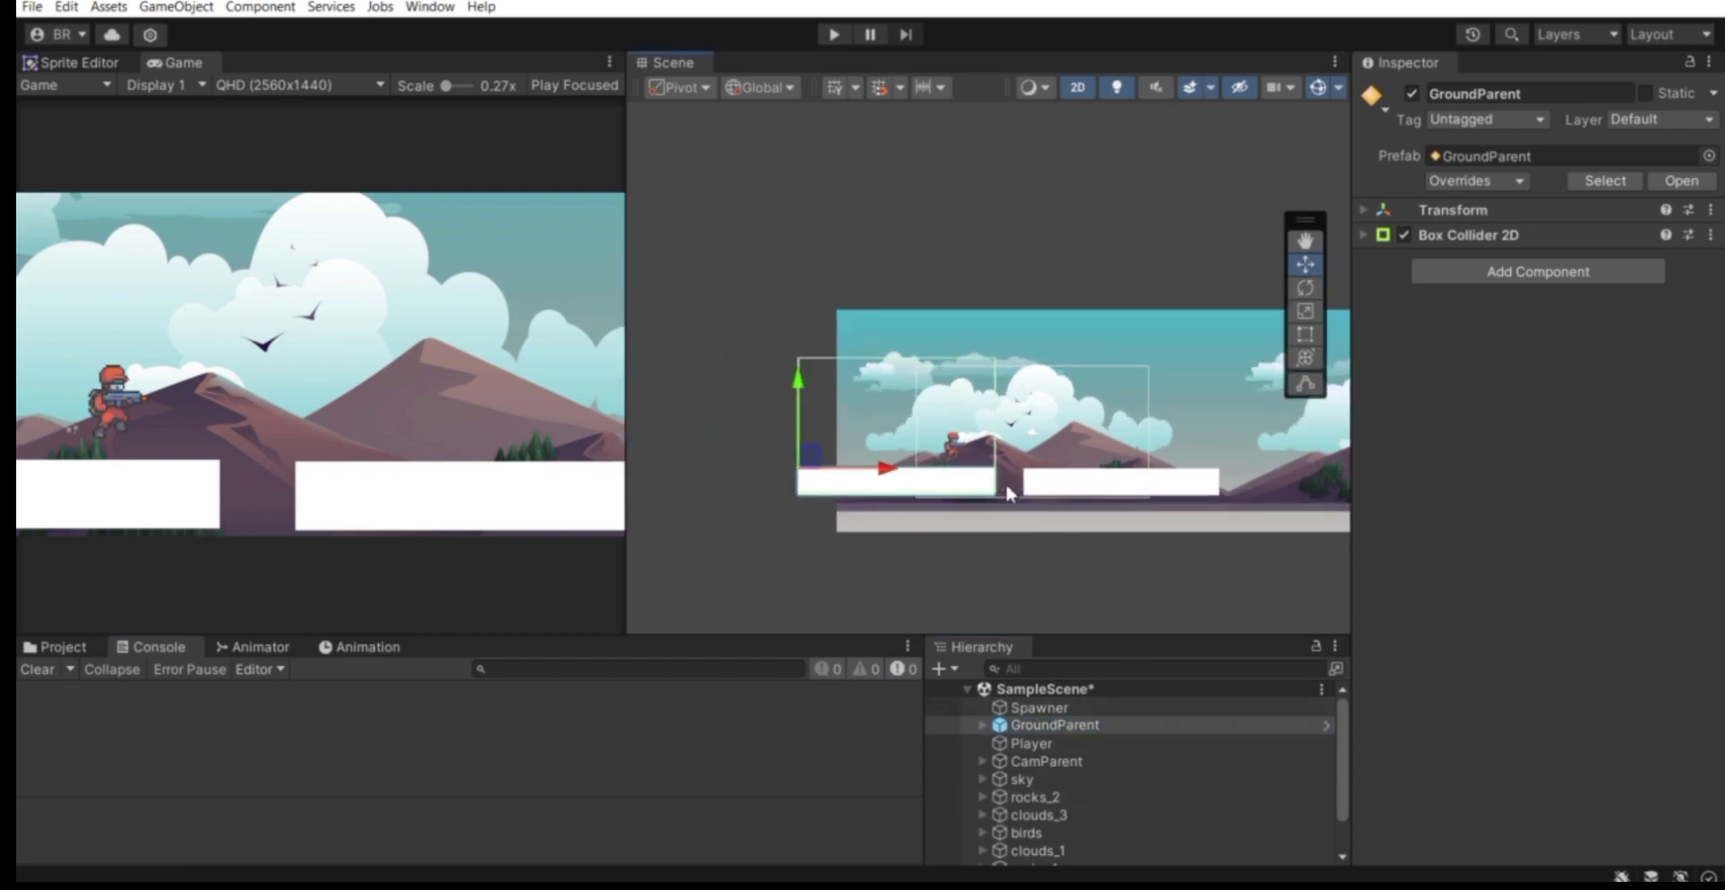
Duplicate GroundParent, slide the copy beside the original, then delete GroundParent (2).
{"action": "key", "text": "ctrl+d"}
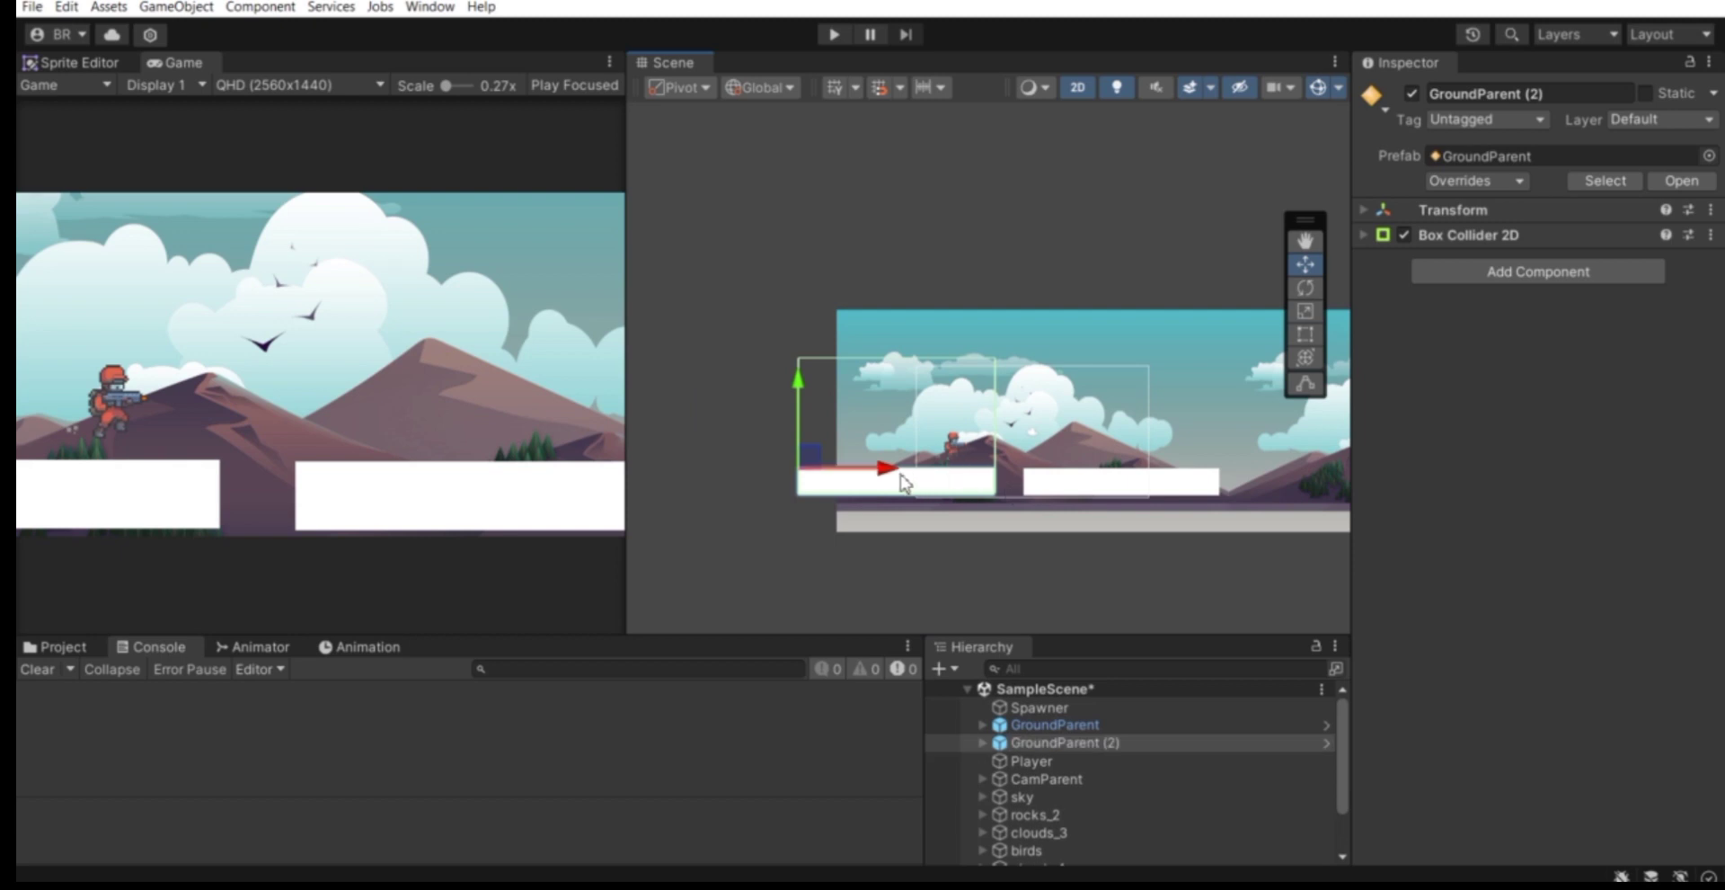
{"action": "left_click_drag", "start_coordinate": [900, 475], "coordinate": [1289, 499]}
{"action": "middle_click_drag", "start_coordinate": [1303, 493], "coordinate": [982, 497]}
{"action": "scroll", "coordinate": [898, 478], "scroll_direction": "up", "scroll_amount": 1}
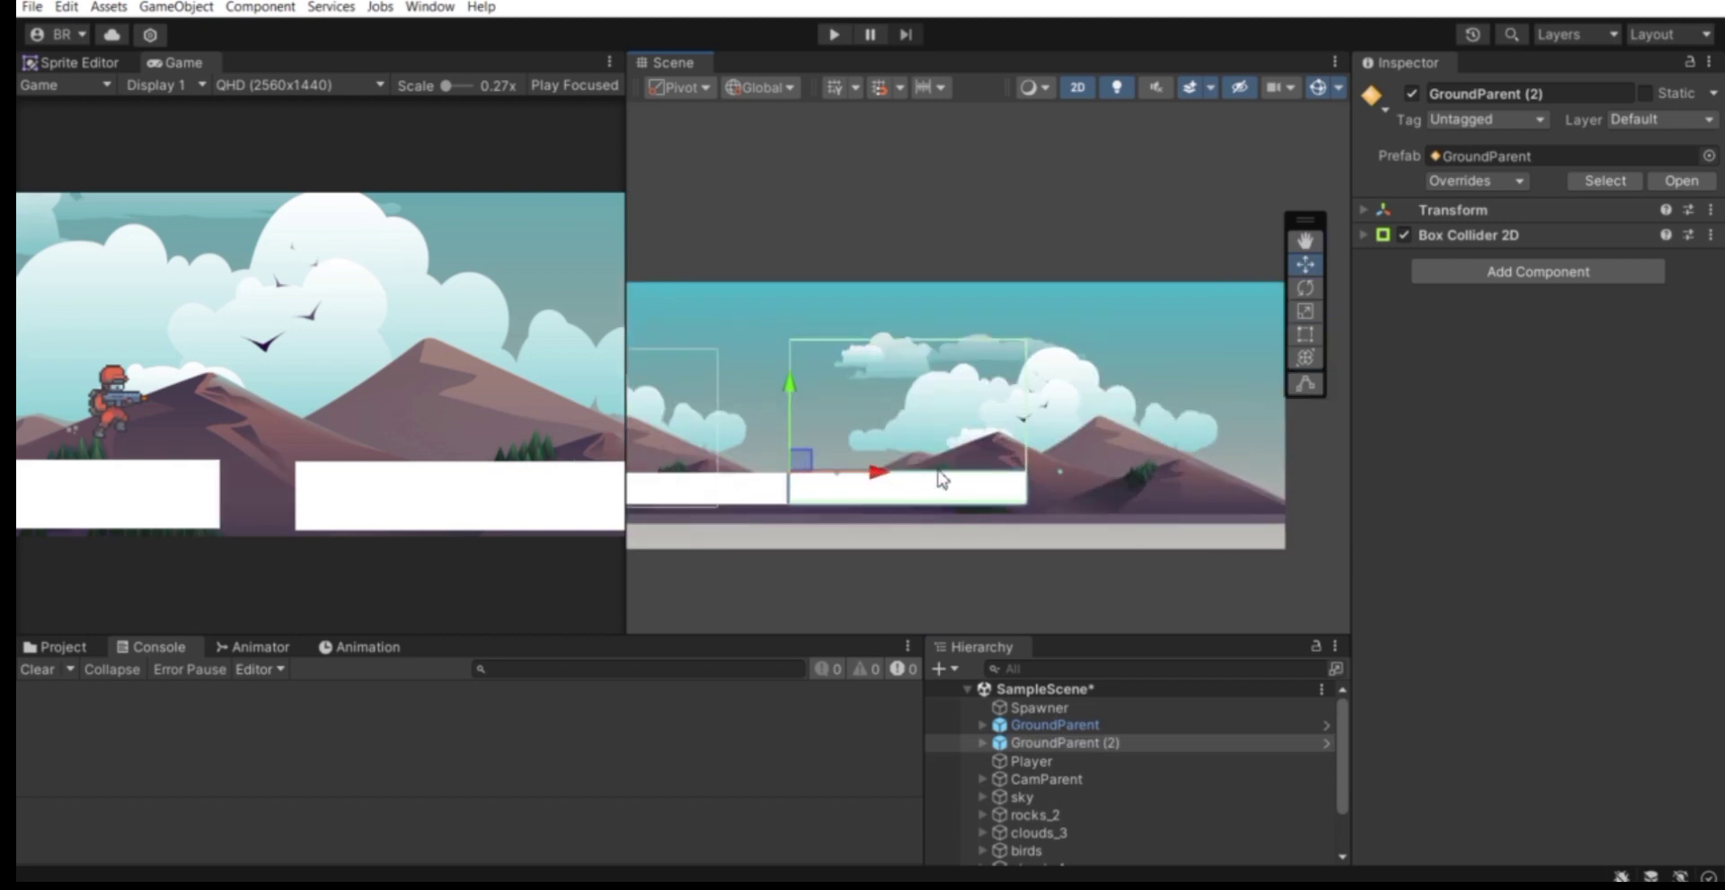
{"action": "left_click_drag", "start_coordinate": [892, 479], "coordinate": [937, 476]}
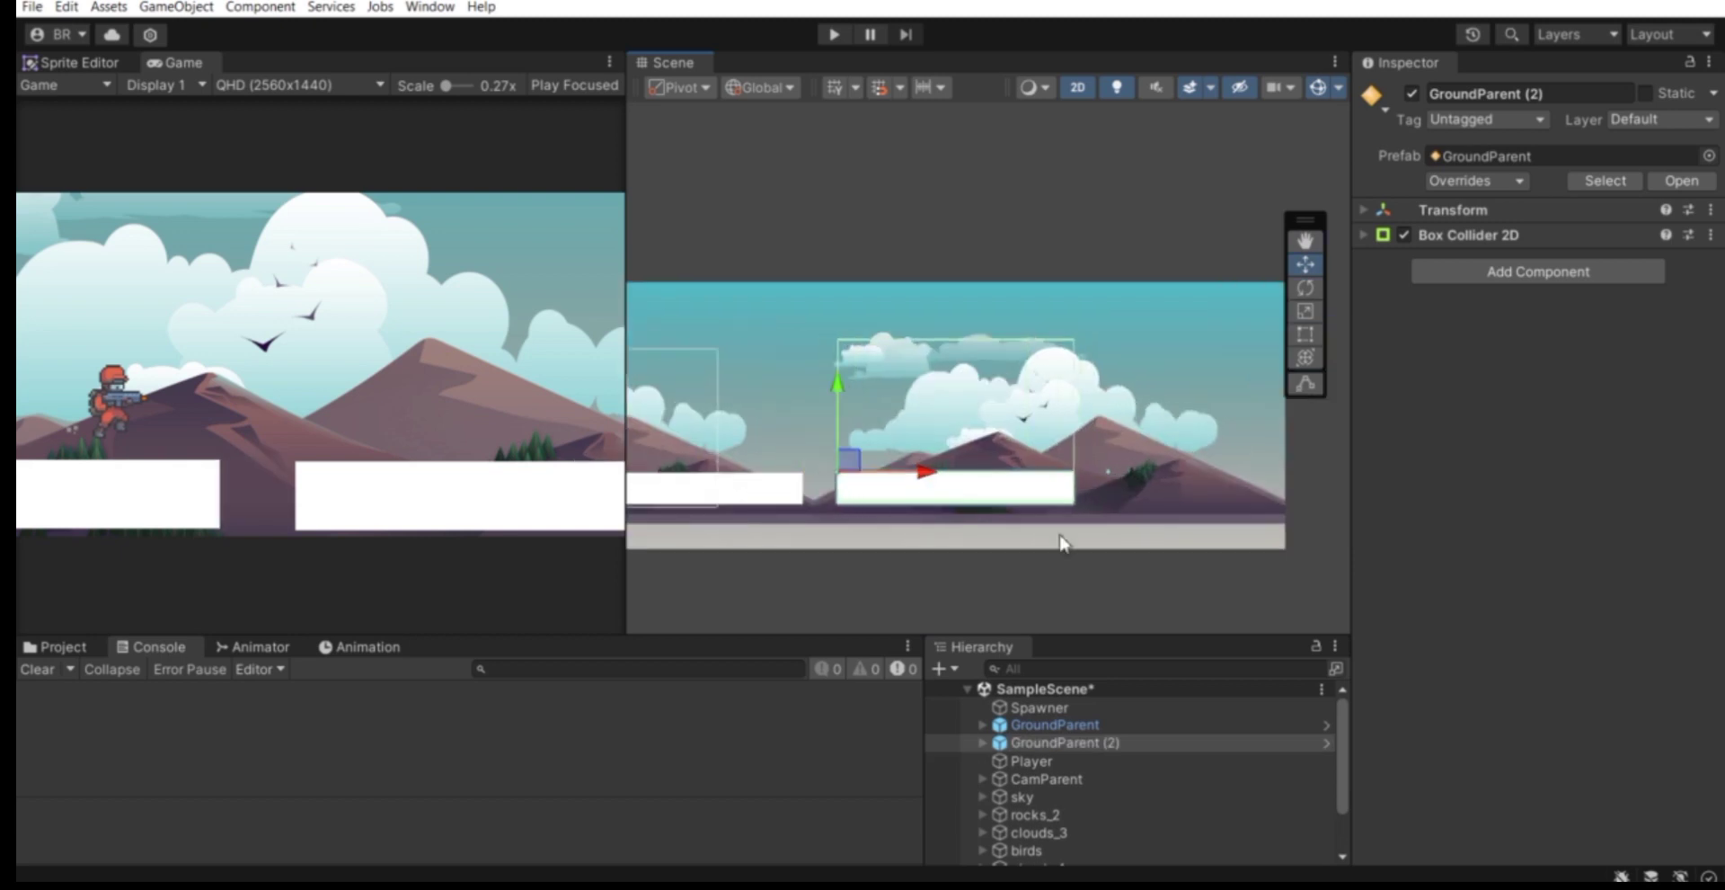
{"action": "key", "text": "Delete"}
Expand GroundParent, select its Ground child and show its Box Collider 2D settings.
{"action": "left_click", "coordinate": [1098, 725]}
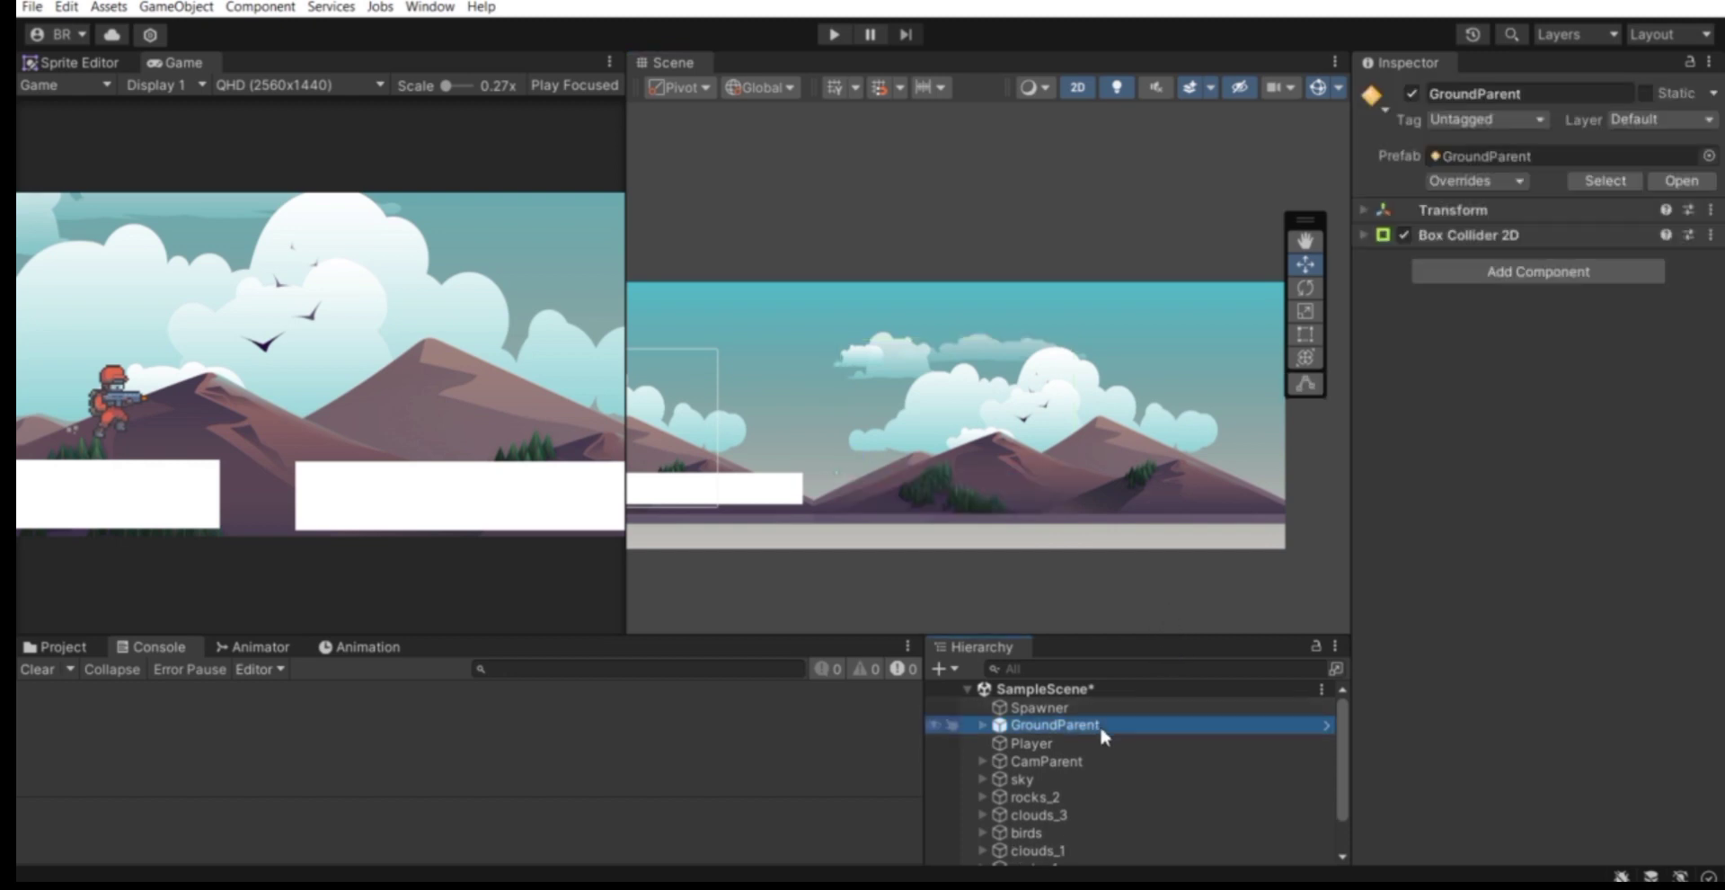
{"action": "left_click", "coordinate": [982, 724]}
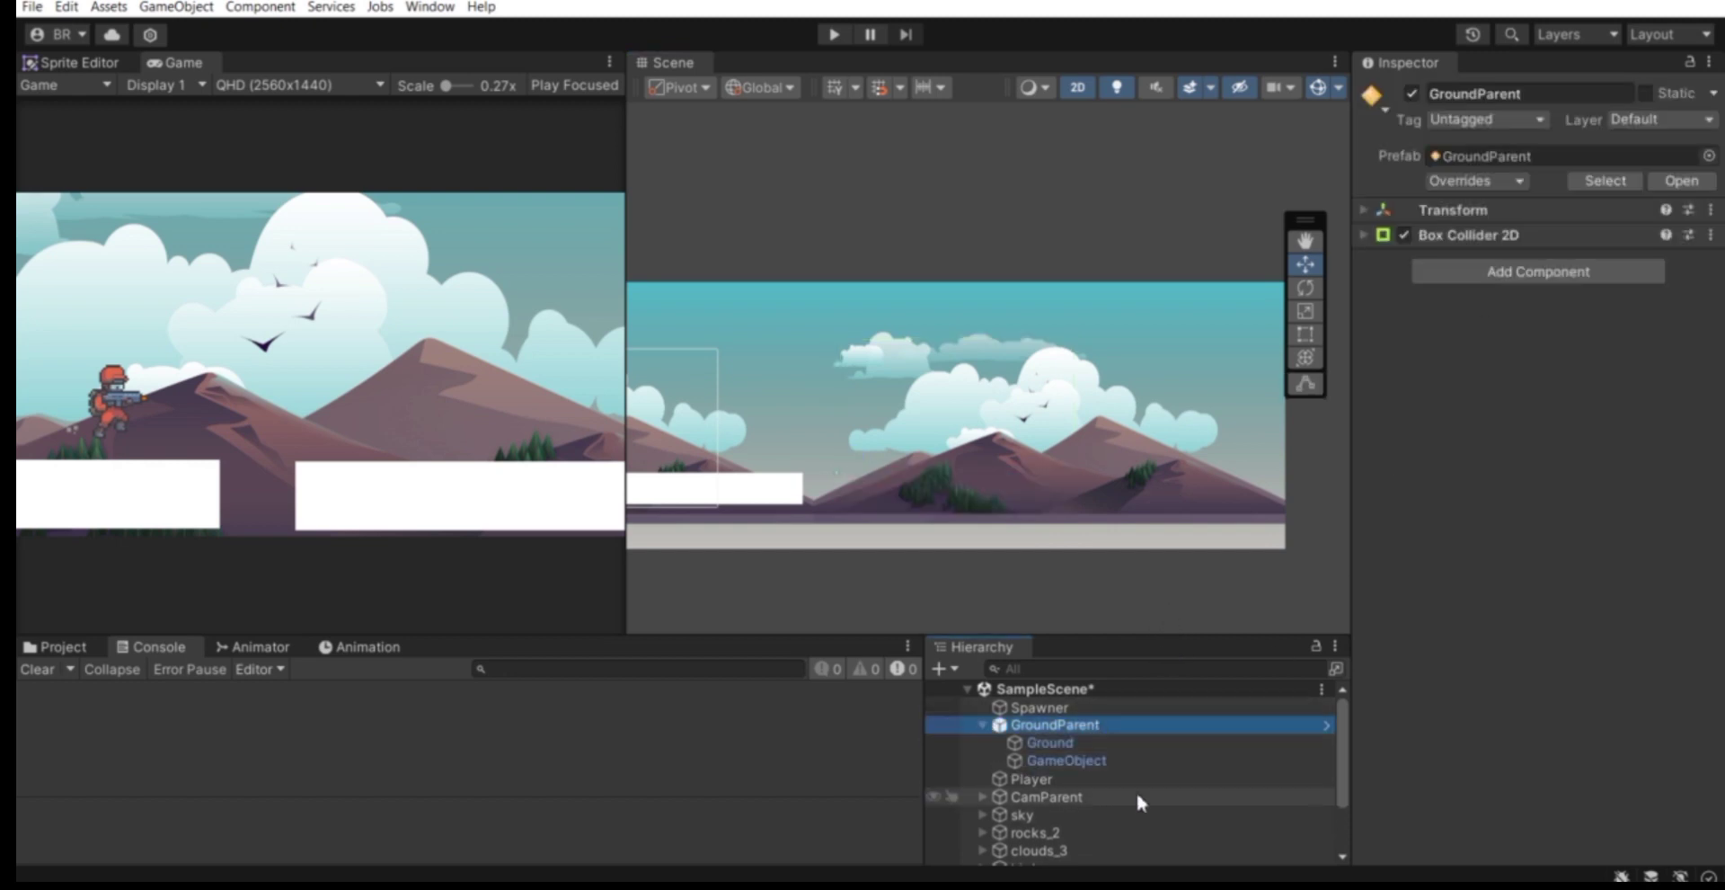
{"action": "left_click", "coordinate": [1073, 742]}
{"action": "left_click", "coordinate": [1479, 202]}
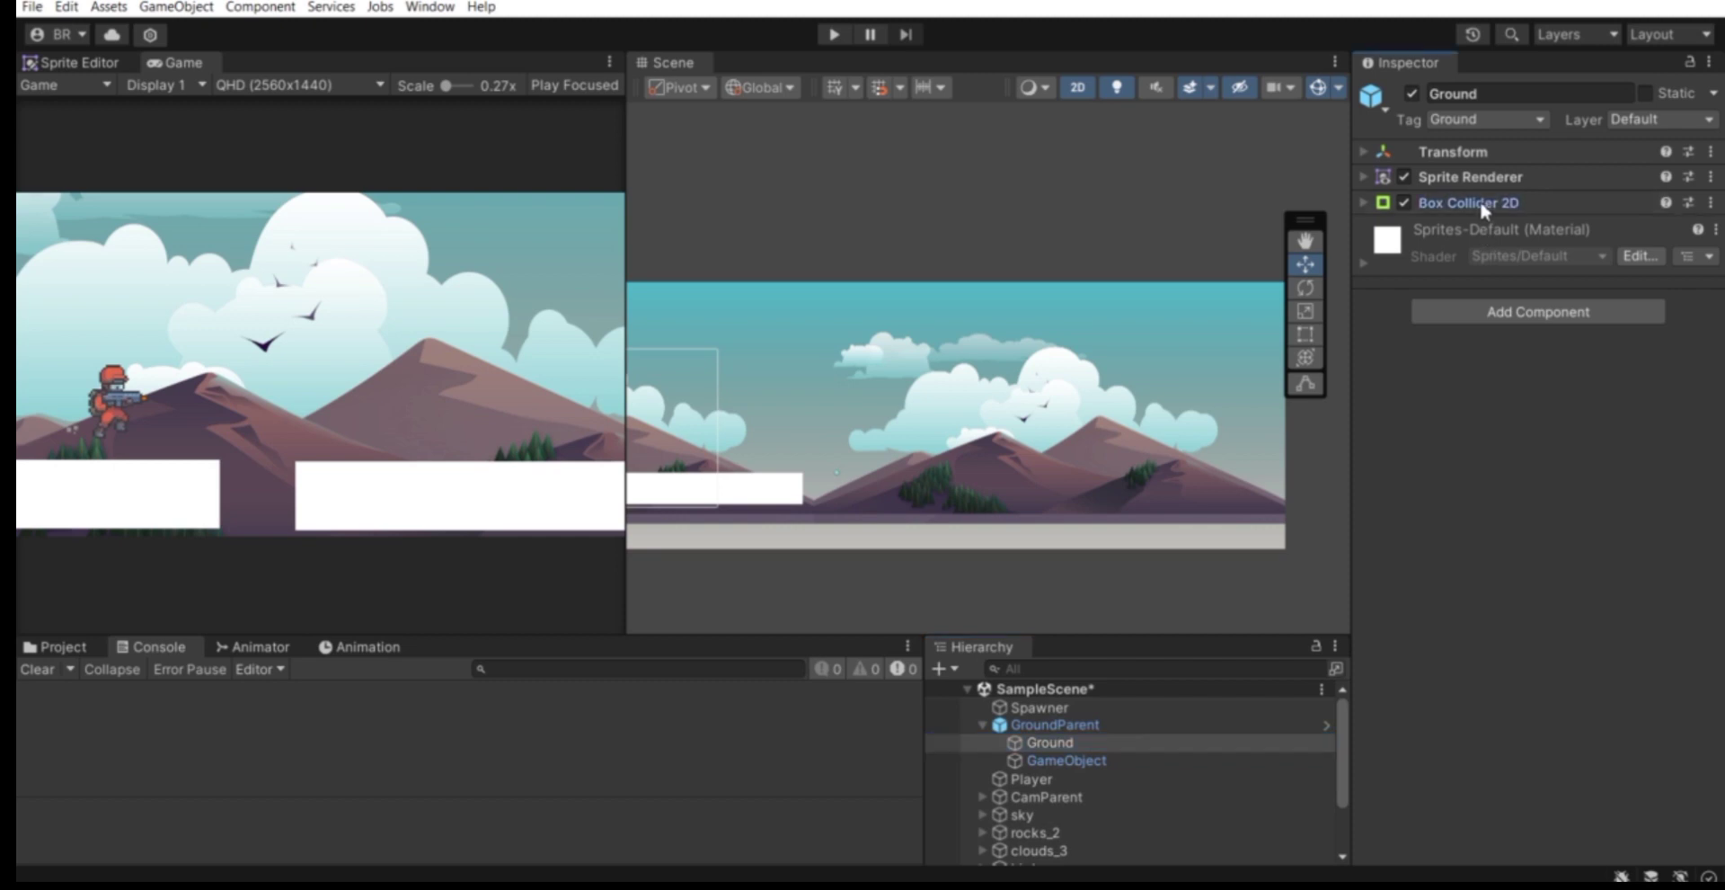